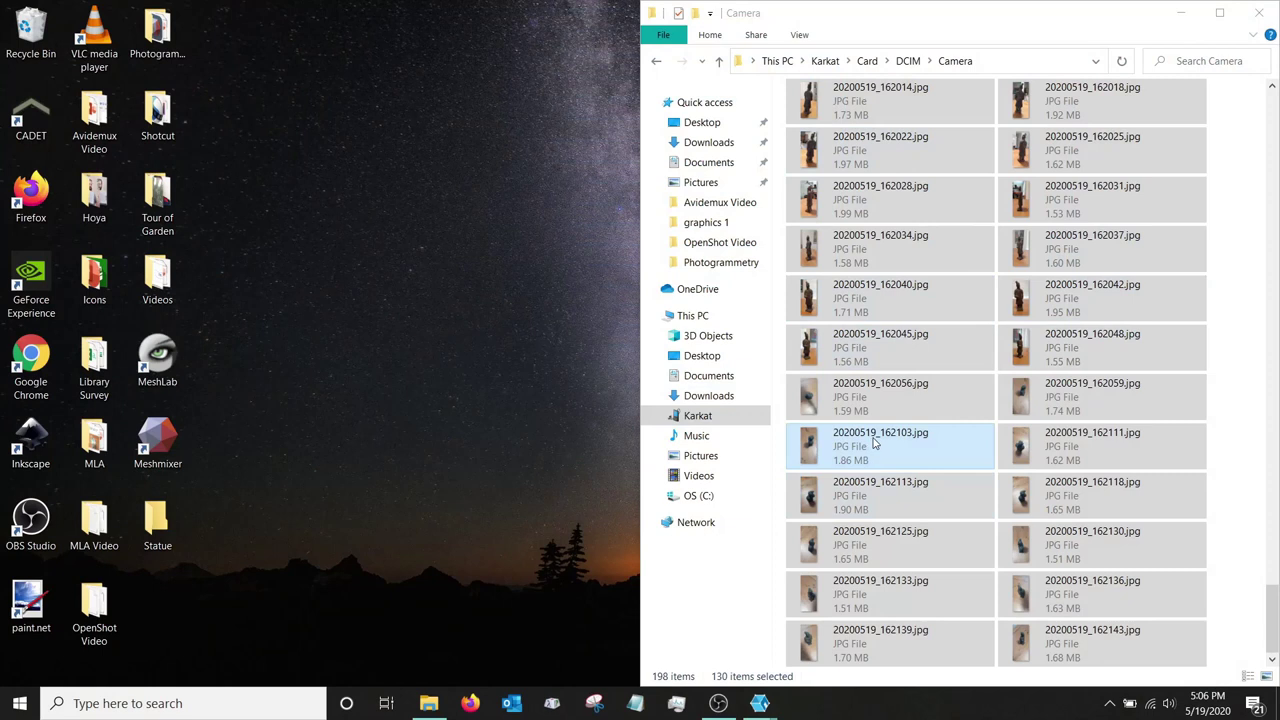
Copy the selected statue photos into the desktop Statue folder and close the Camera folder window
left_click_drag(875, 443, 162, 540)
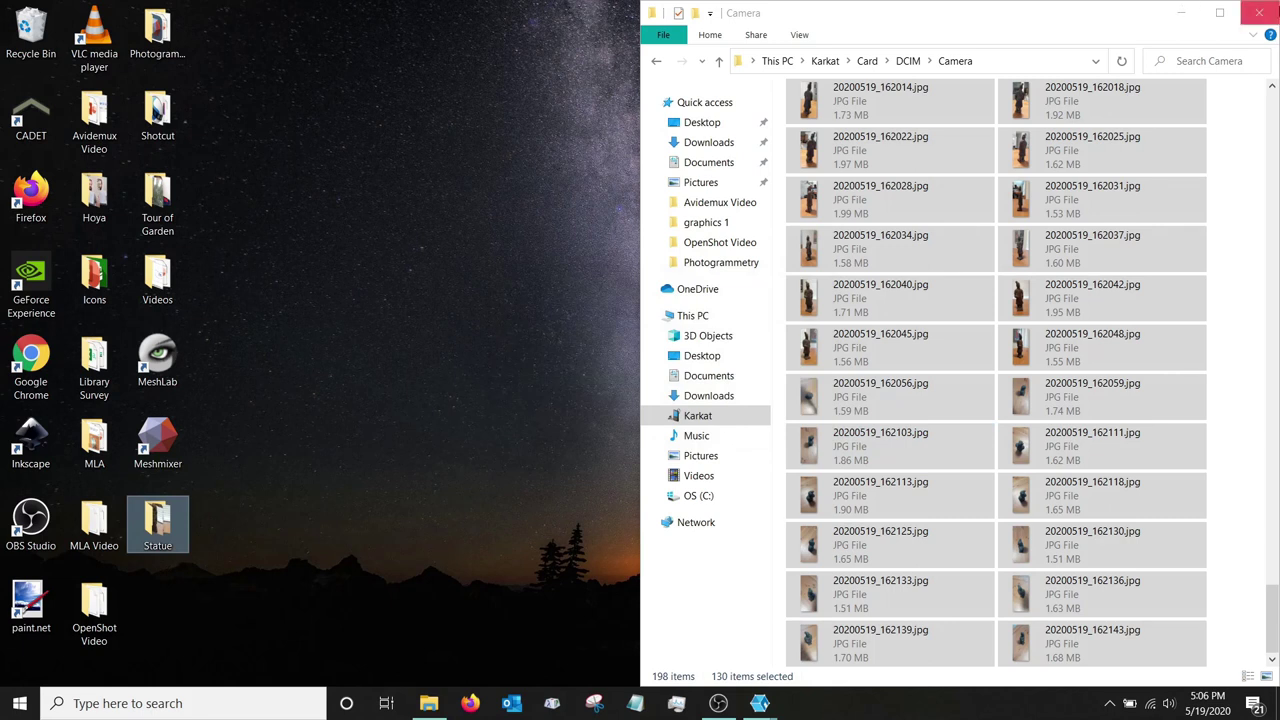
left_click(1259, 13)
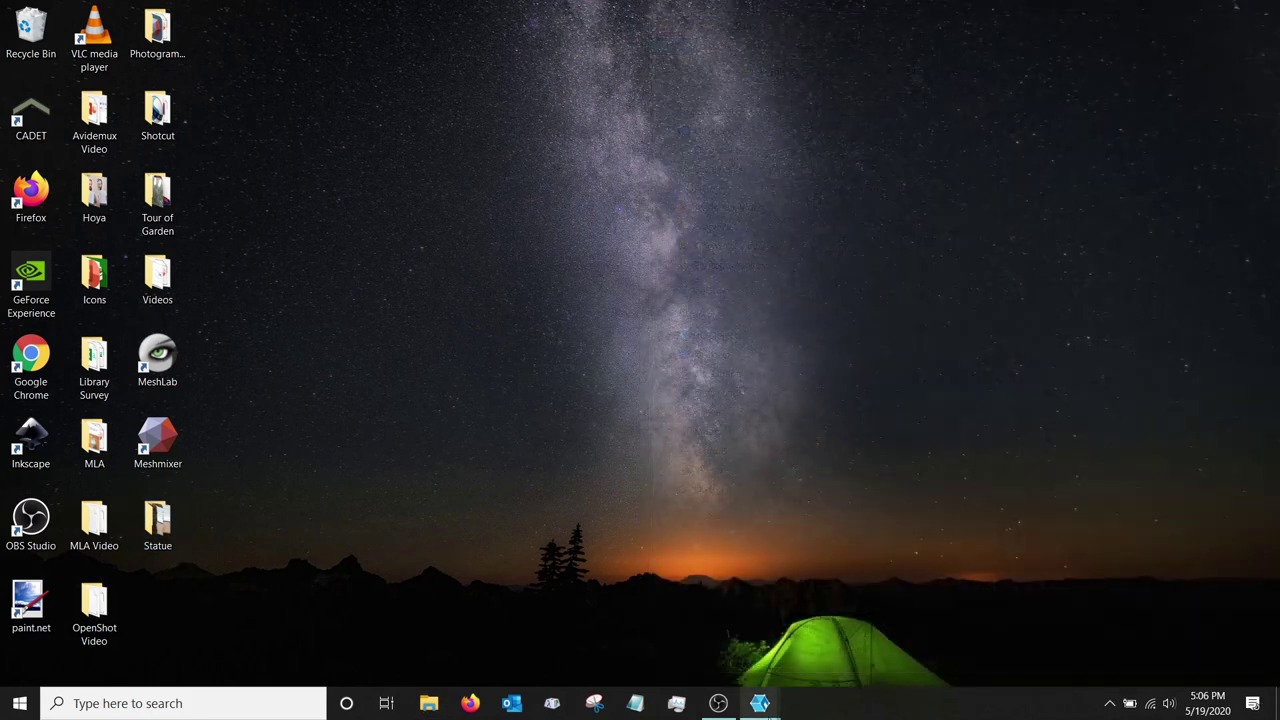
Bring up the untitled Meshroom project and un-maximize it to reveal the desktop Statue folder
mouse_move(768, 708)
left_click(797, 664)
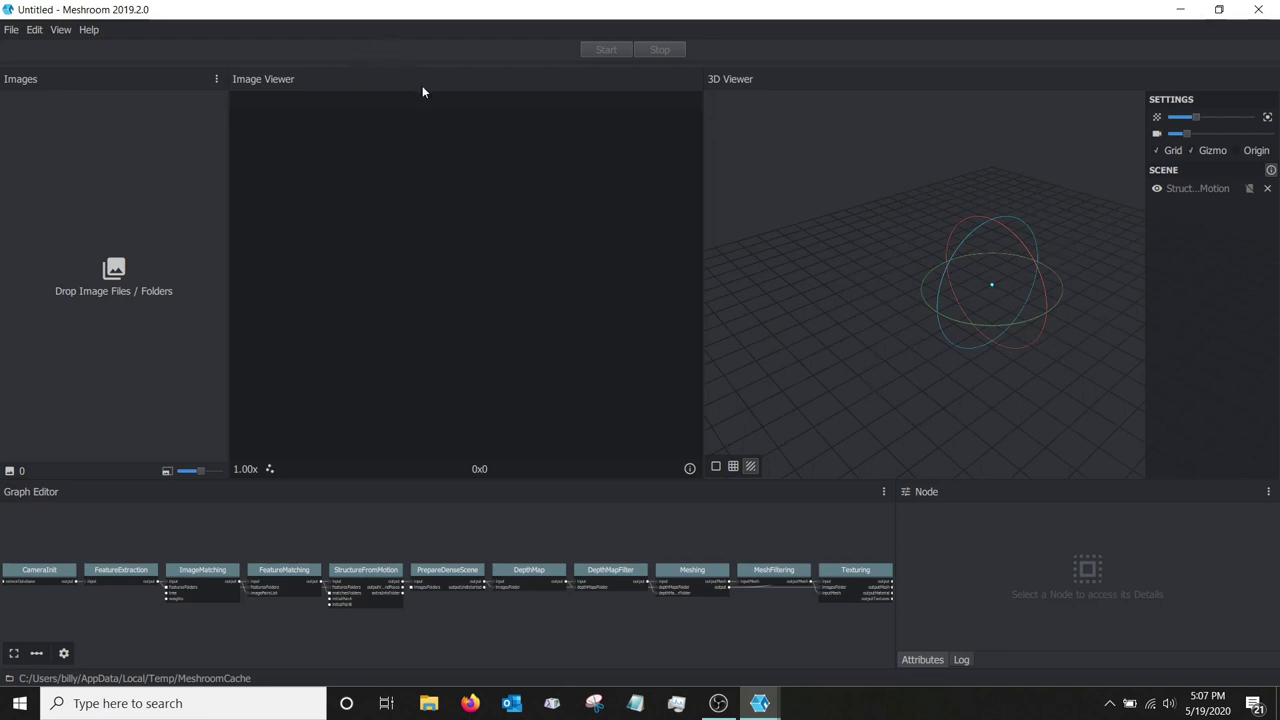
left_click_drag(421, 16, 775, 35)
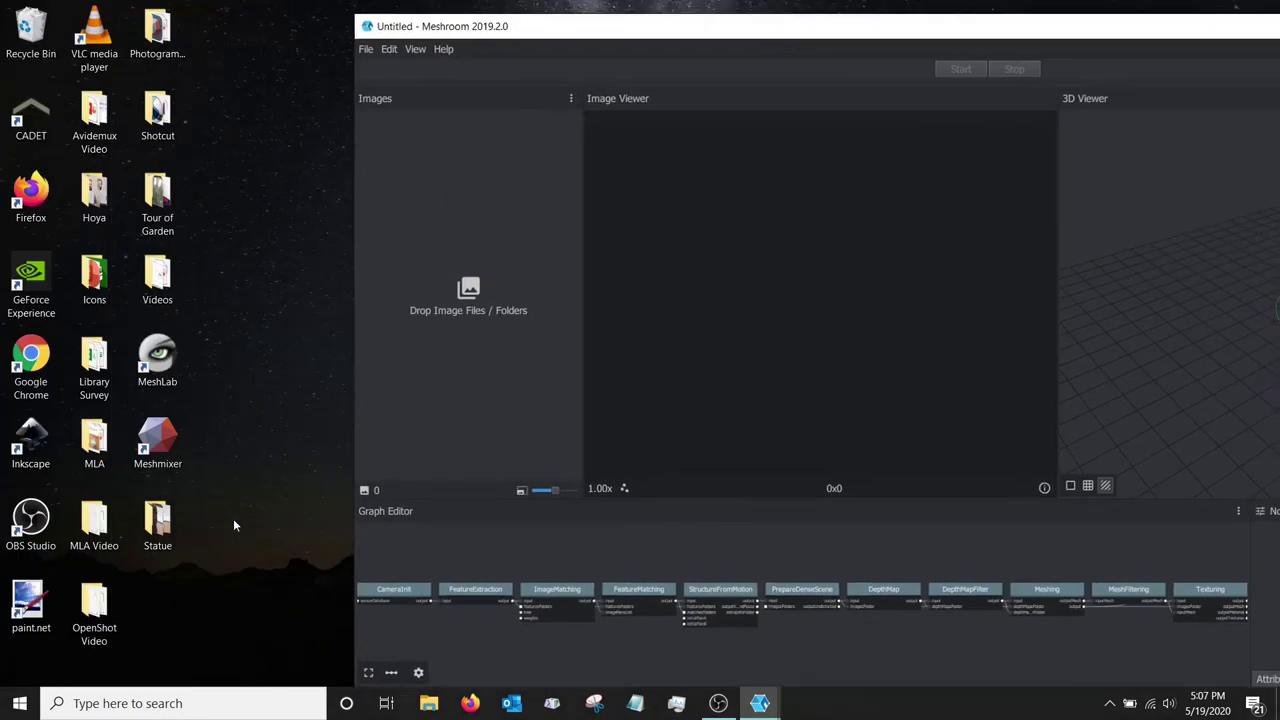
Drag all 130 Statue folder photos into Meshroom's Images panel, then maximize Meshroom again
double_click(157, 520)
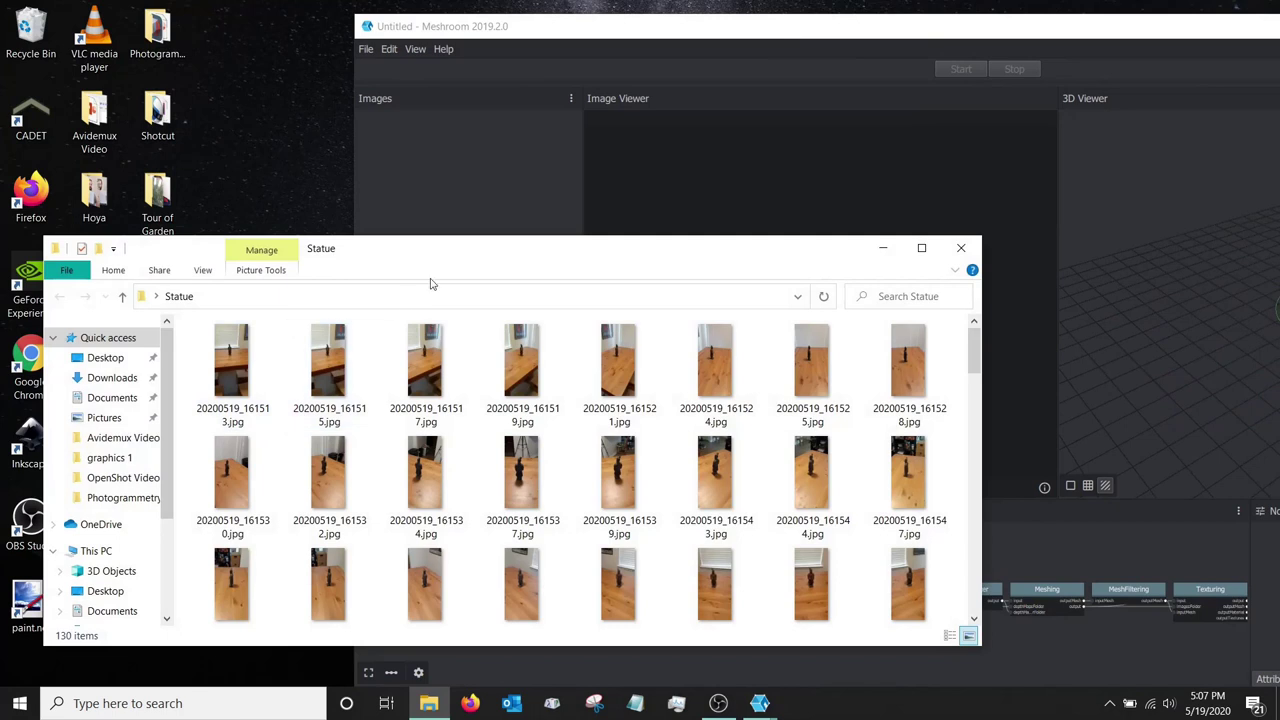
left_click(480, 397)
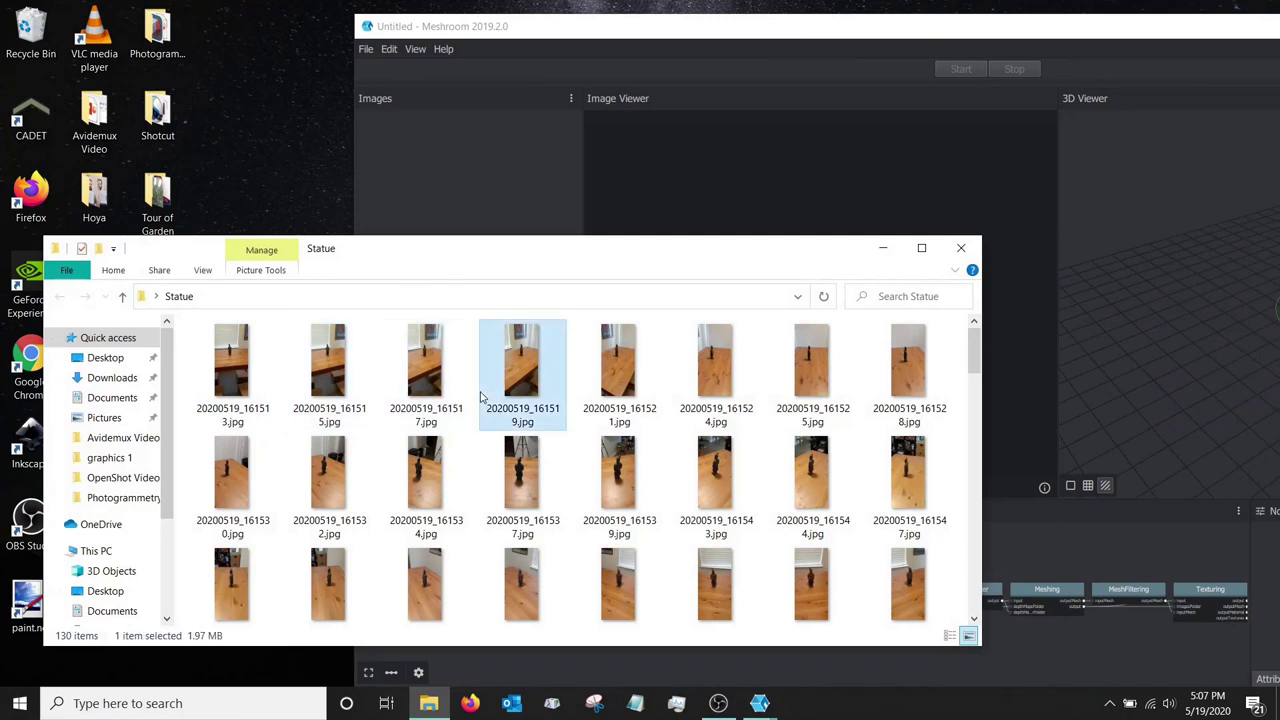
key("ctrl+a")
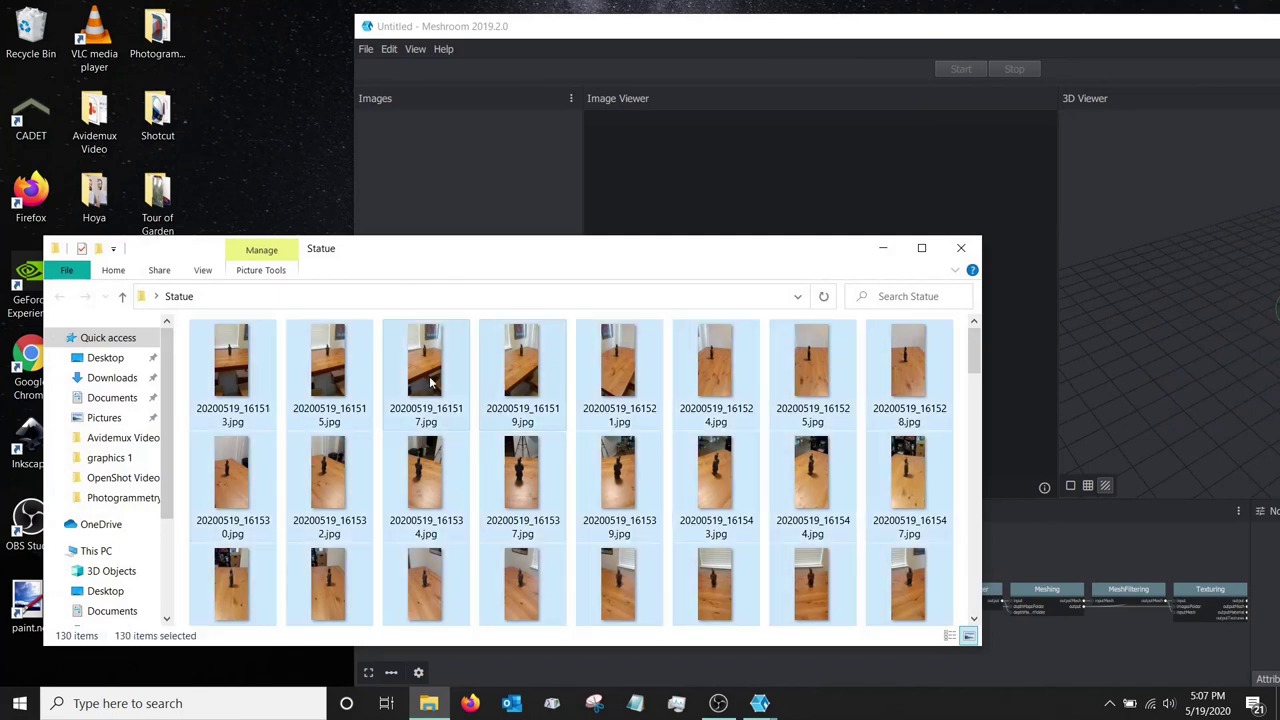
left_click_drag(430, 380, 448, 180)
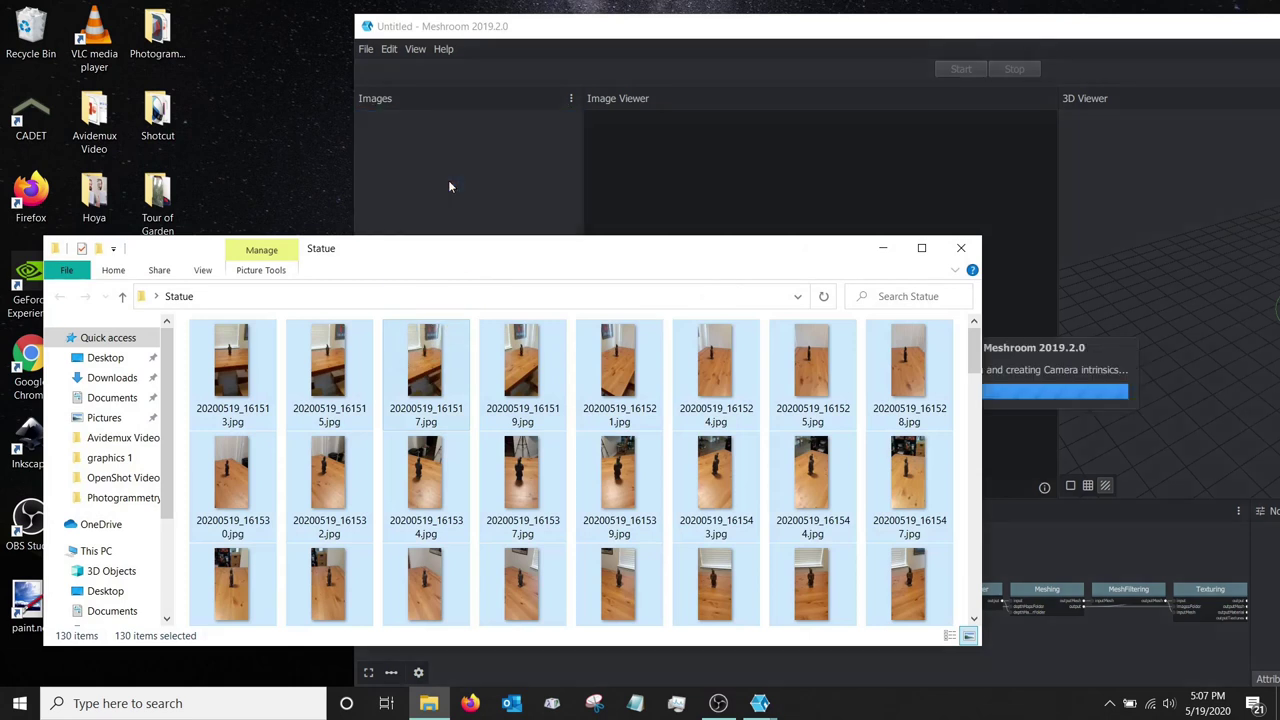
left_click(883, 248)
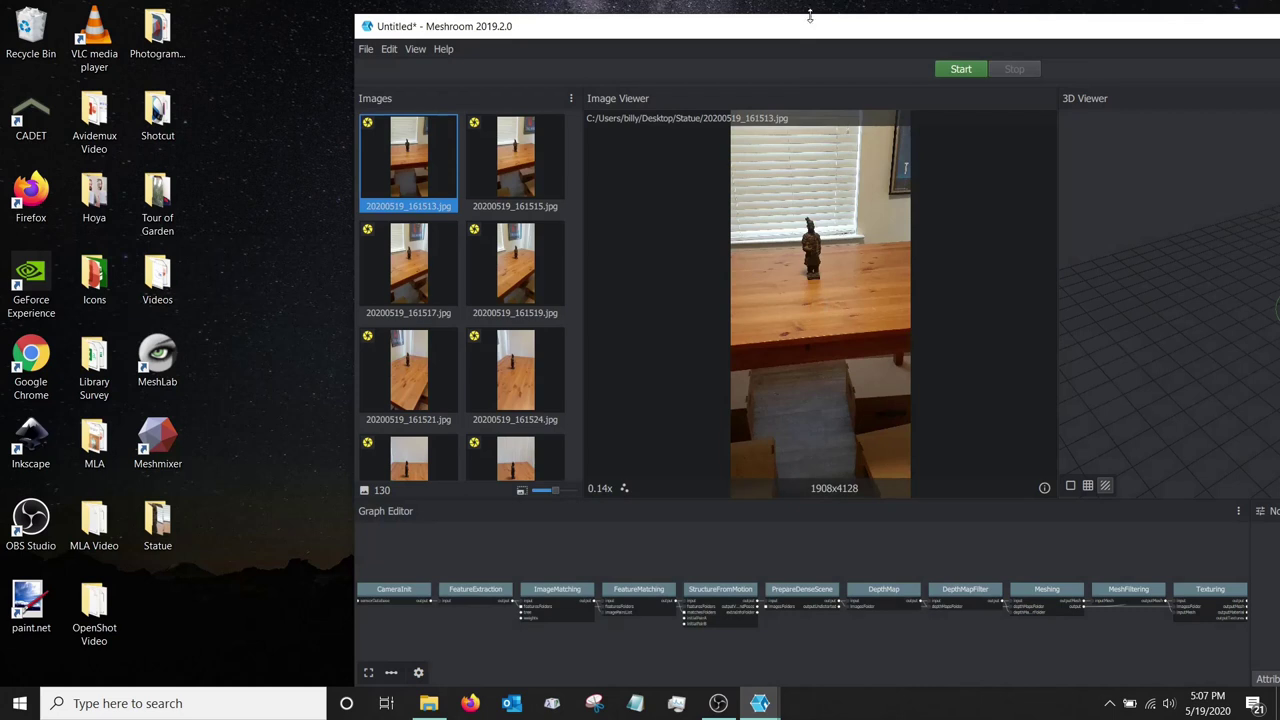
left_click_drag(812, 34, 505, 2)
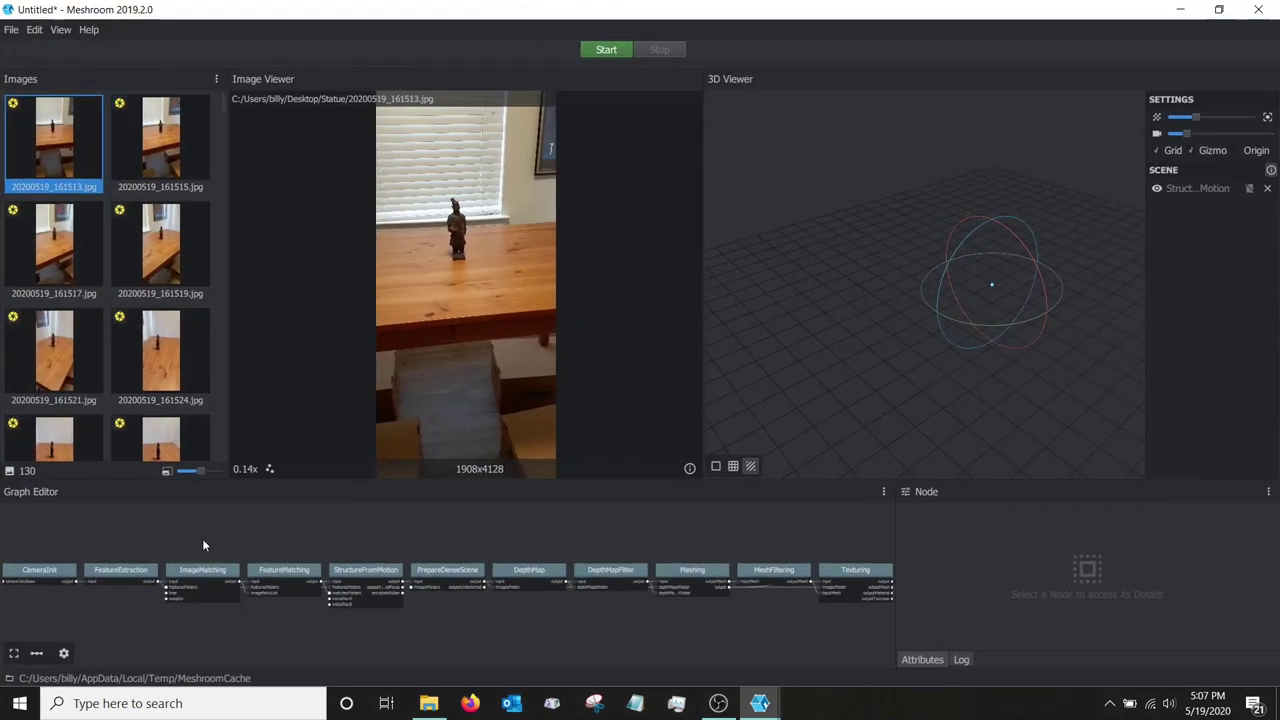
Preview several statue photos, including 20200519_161521.jpg and 20200519_161525.jpg
left_click(164, 283)
left_click(160, 353)
left_click(57, 370)
left_click(48, 452)
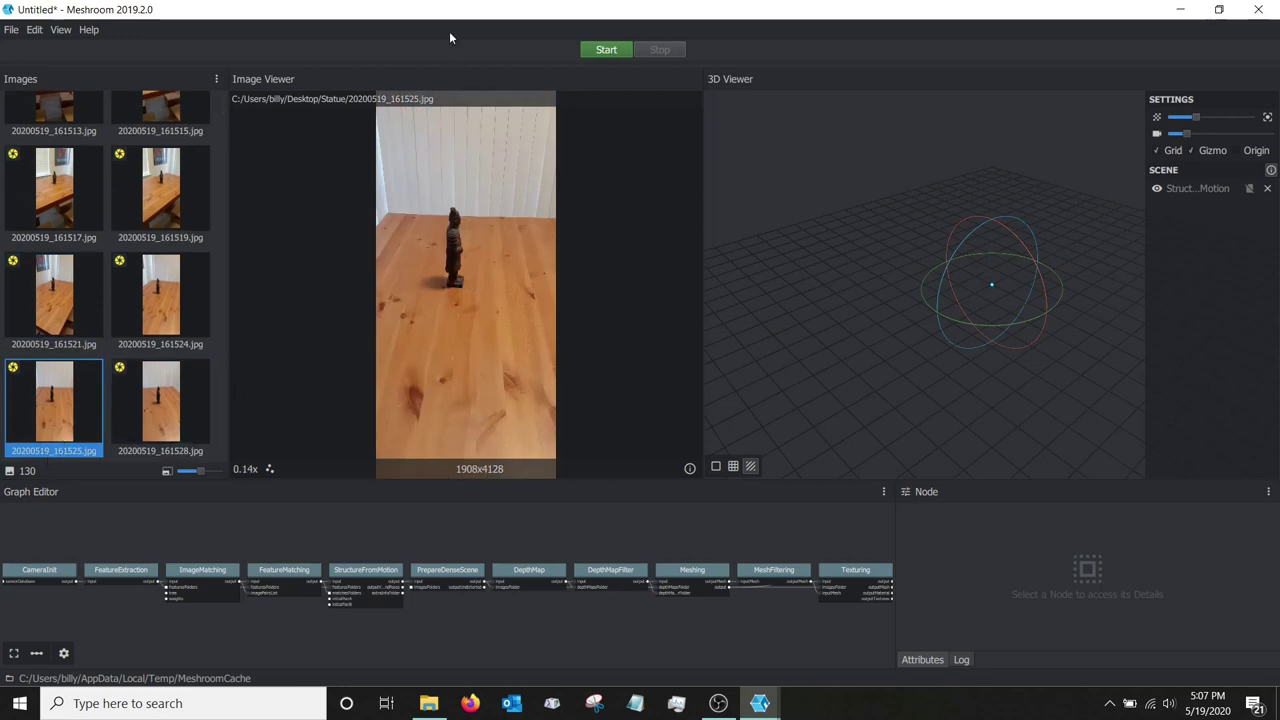
Save the project as Statue and start the reconstruction
left_click(606, 50)
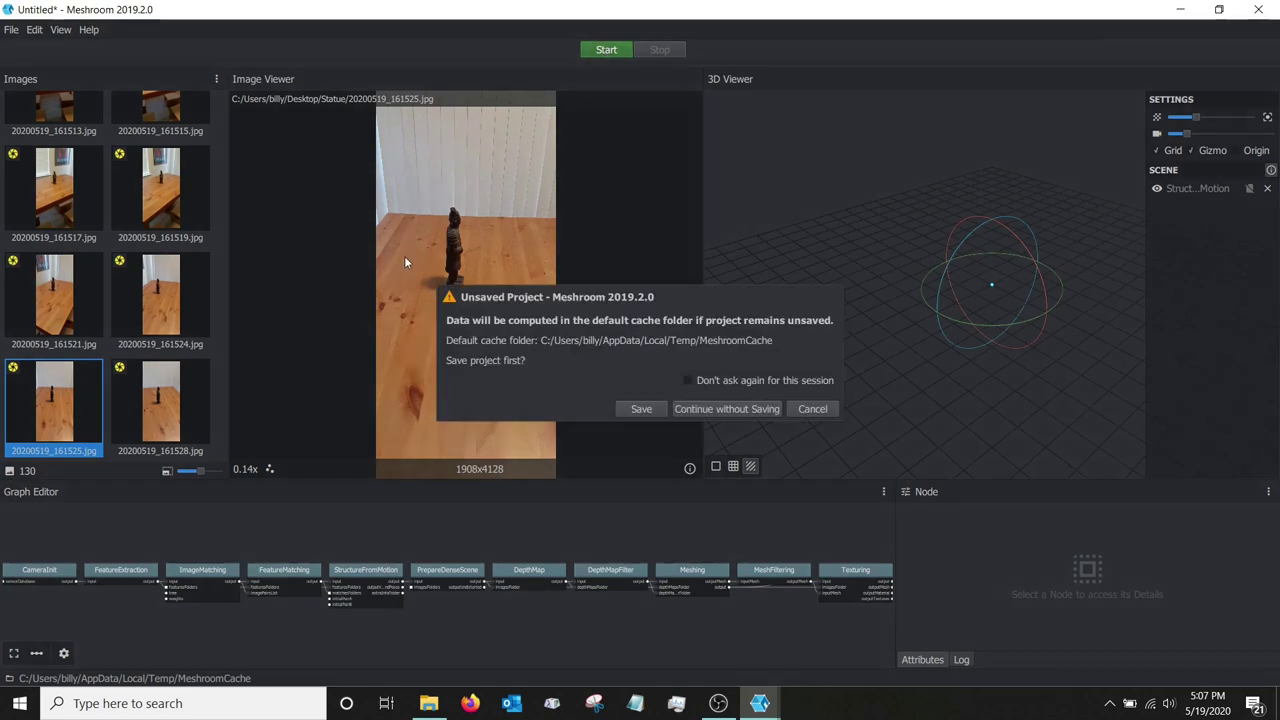
left_click(638, 408)
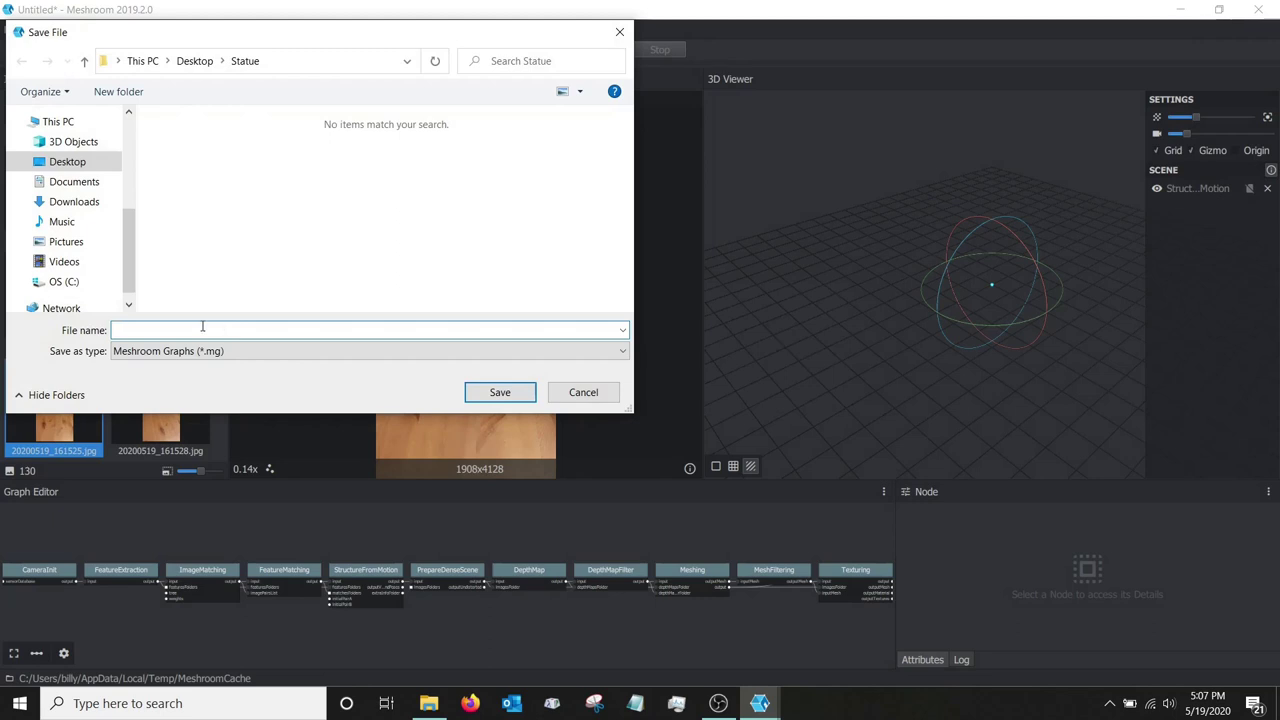
type("Statue")
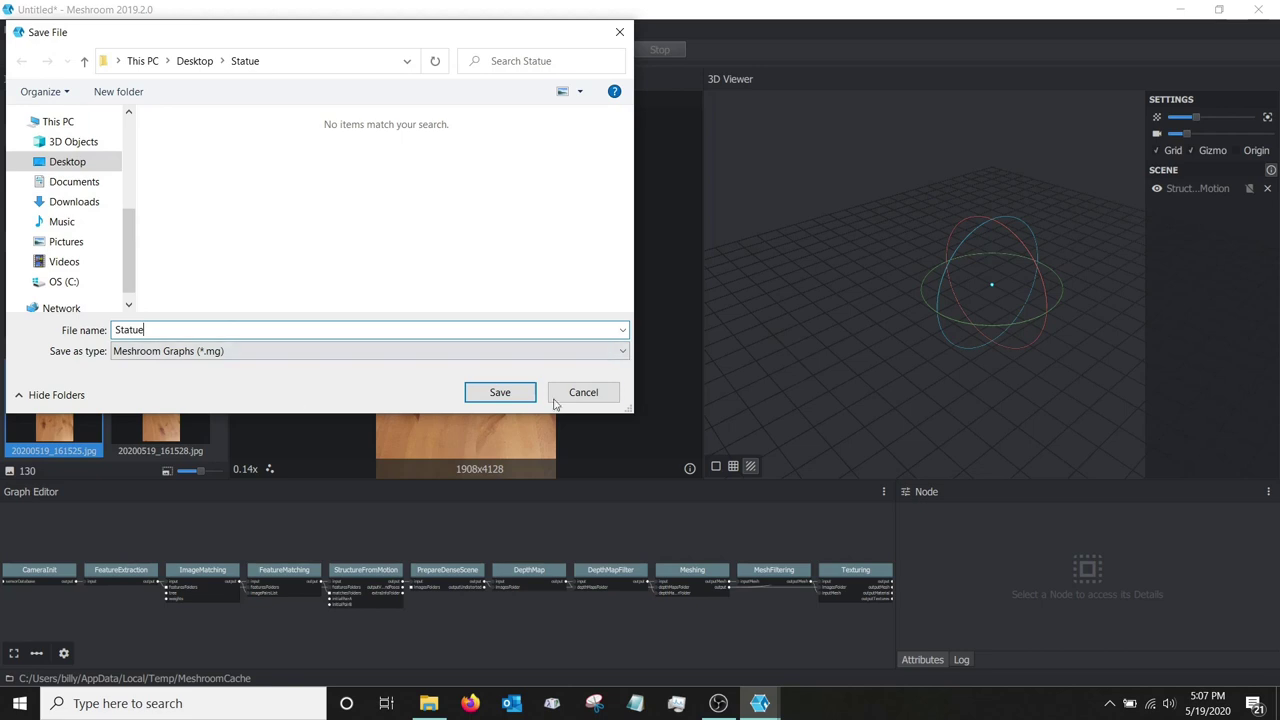
left_click(512, 396)
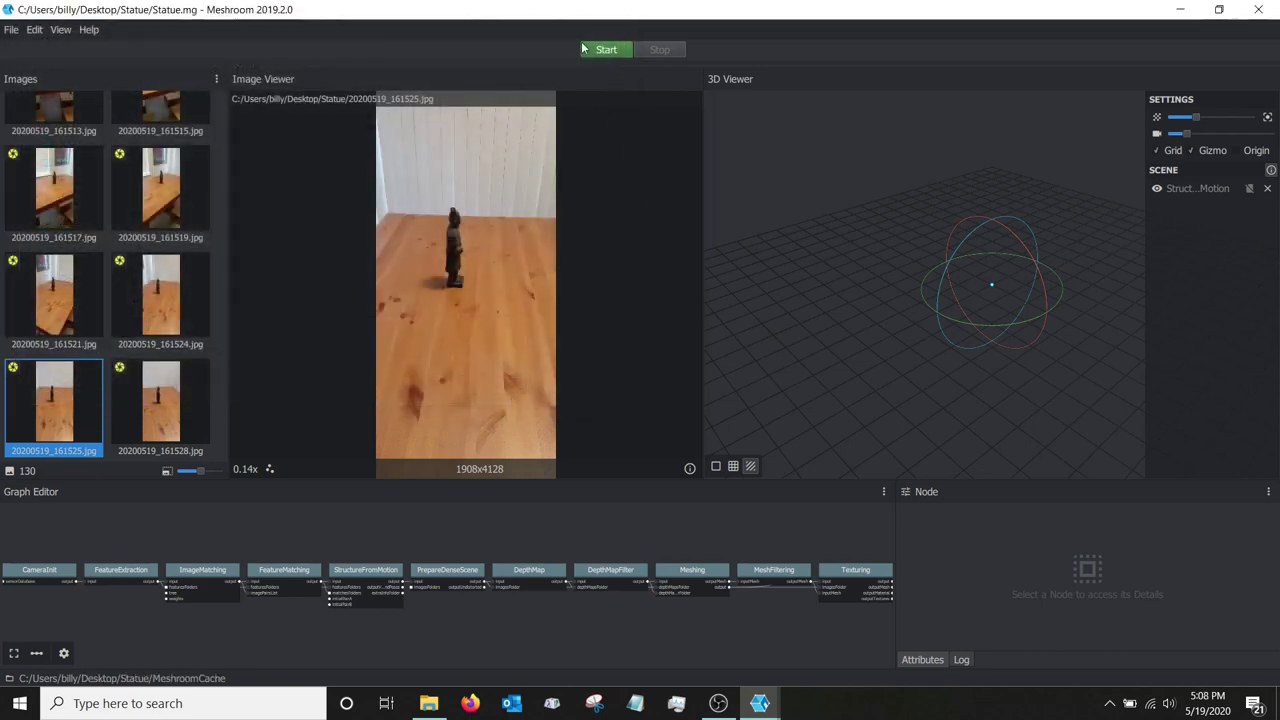
left_click(603, 52)
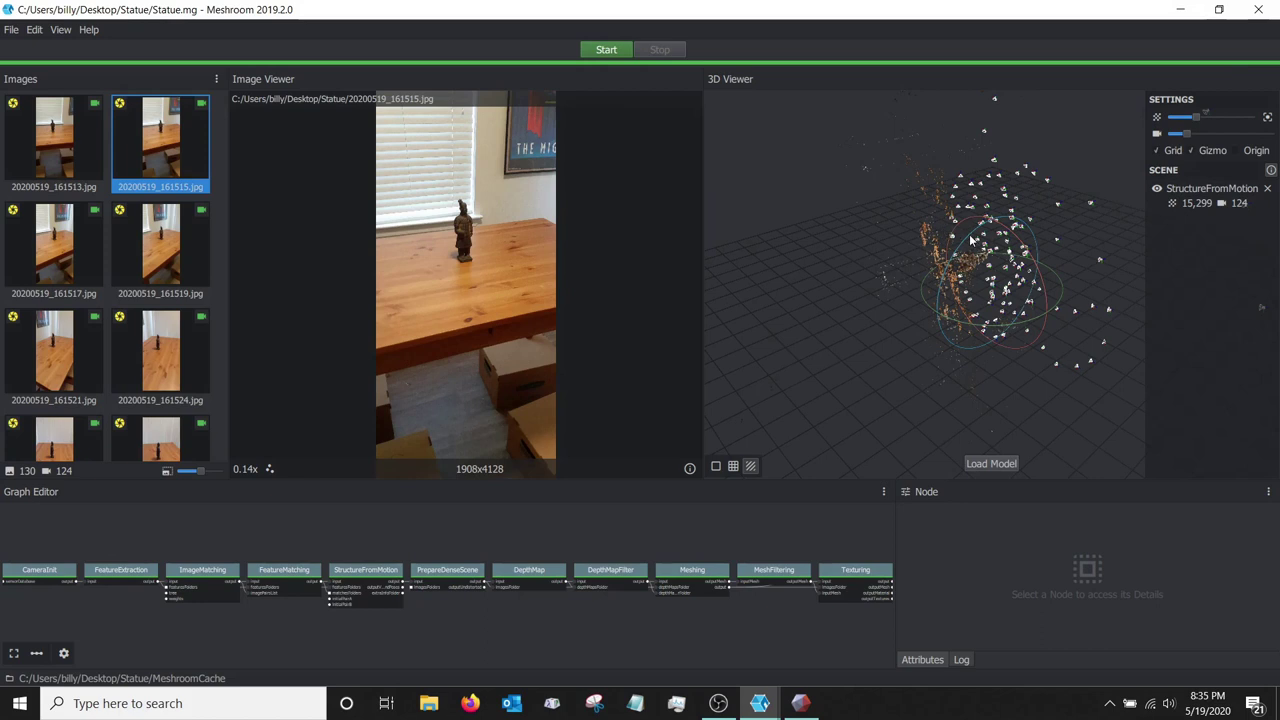
Orbit and zoom around the sparse point cloud and view one camera position's photo
left_click_drag(970, 240, 1070, 391)
left_click_drag(916, 317, 1003, 422)
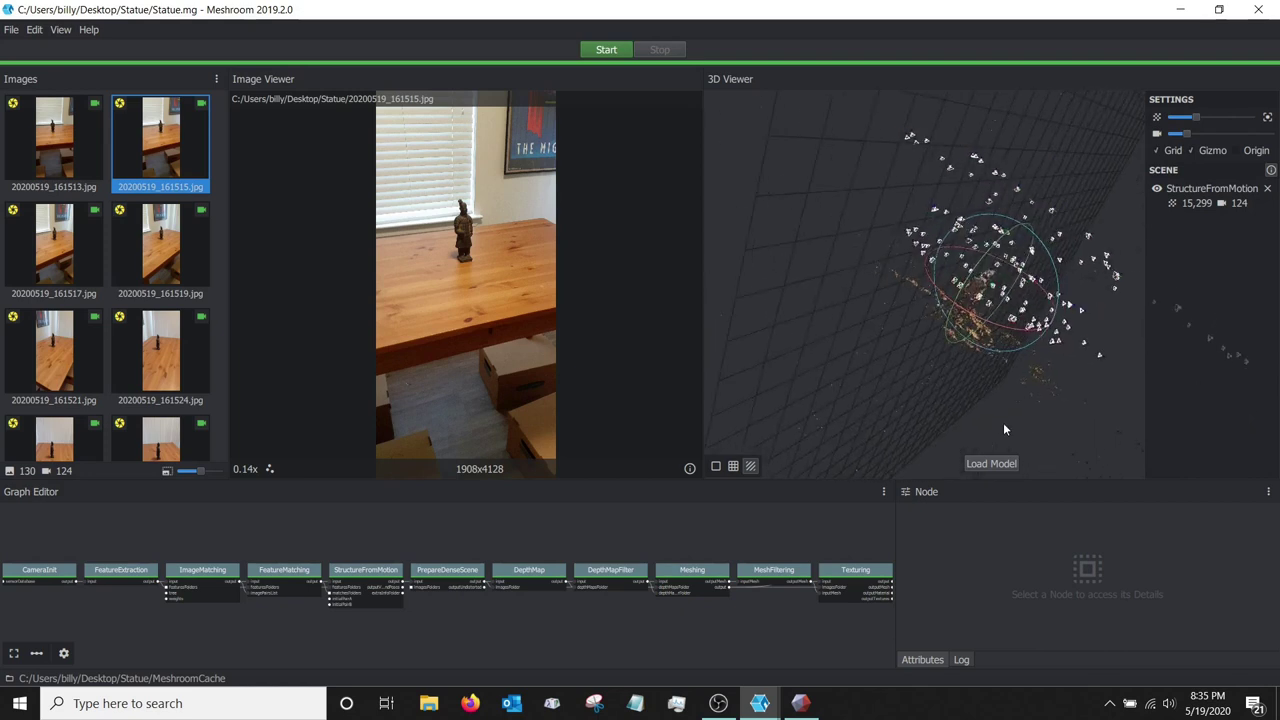
scroll(1003, 422, "up", 5)
scroll(1004, 428, "up", 4)
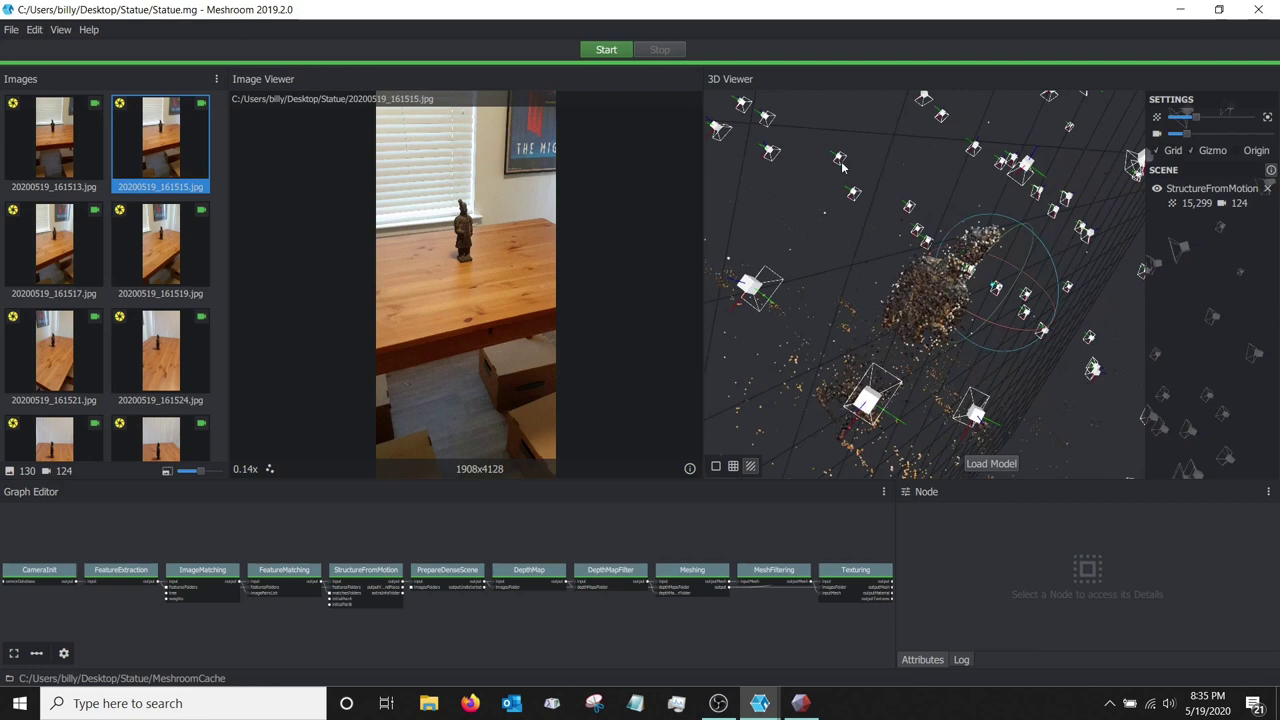
left_click_drag(771, 422, 735, 391)
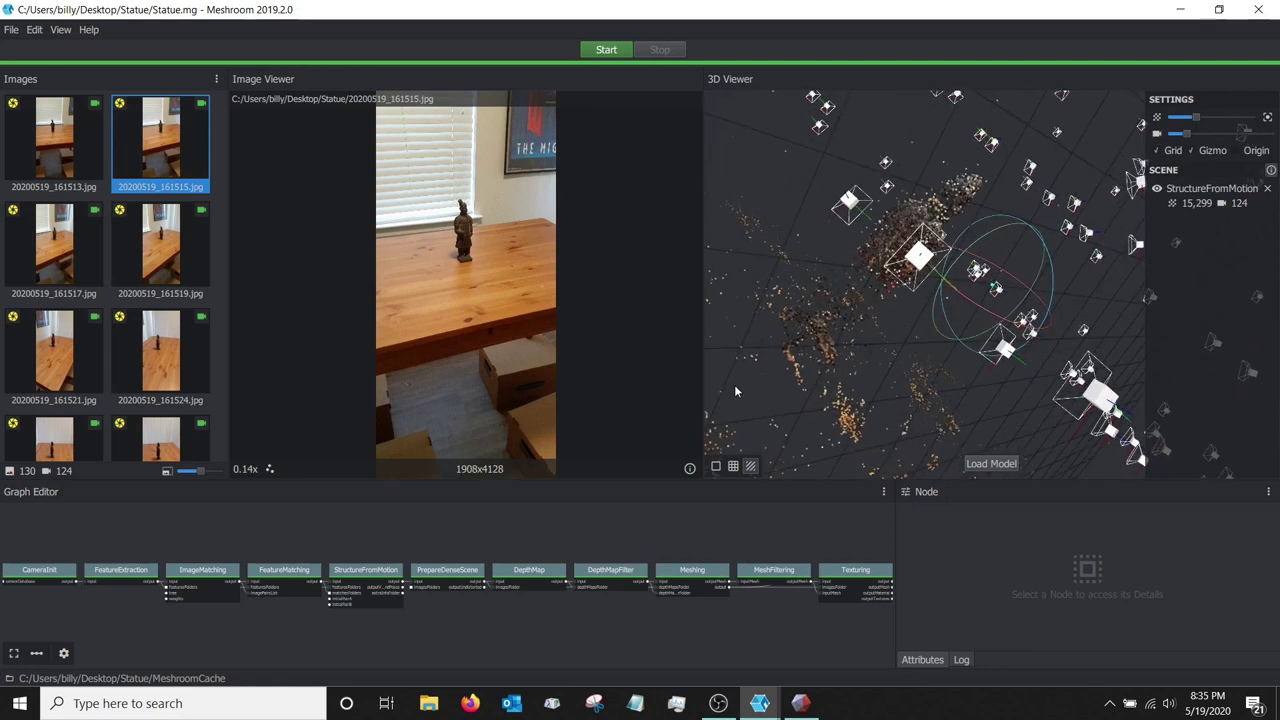
left_click(918, 258)
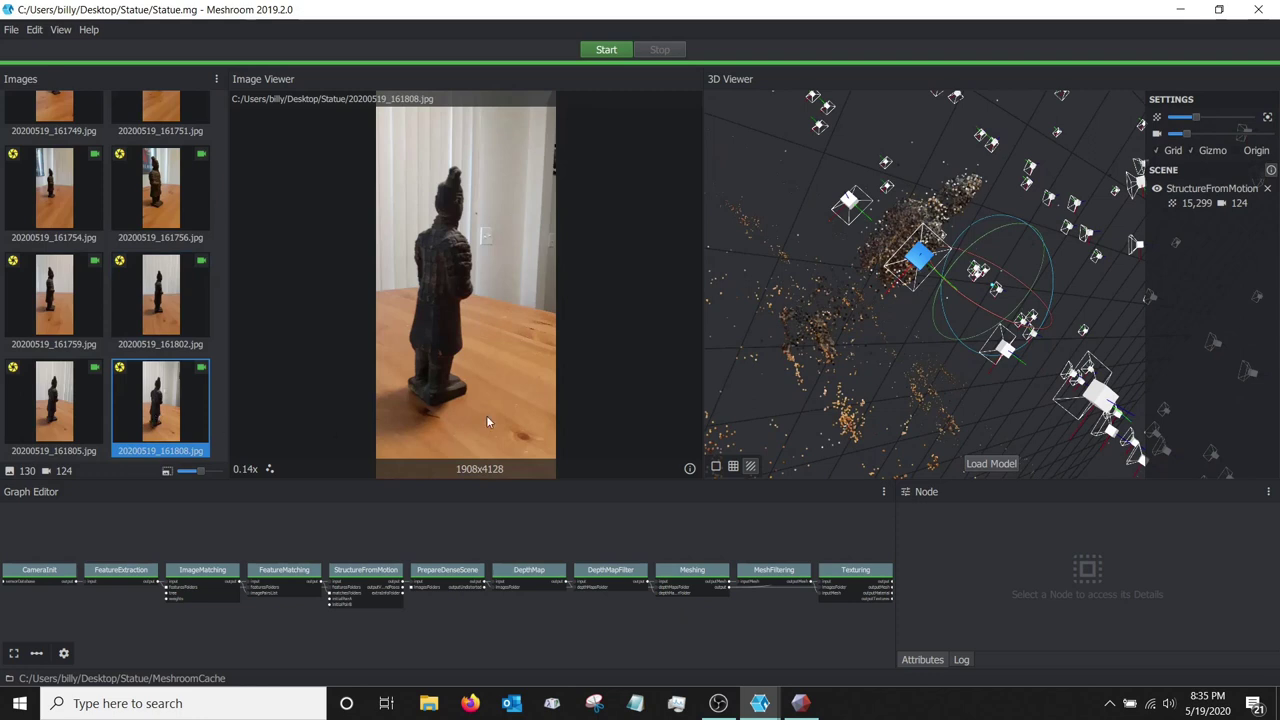
left_click_drag(816, 266, 884, 303)
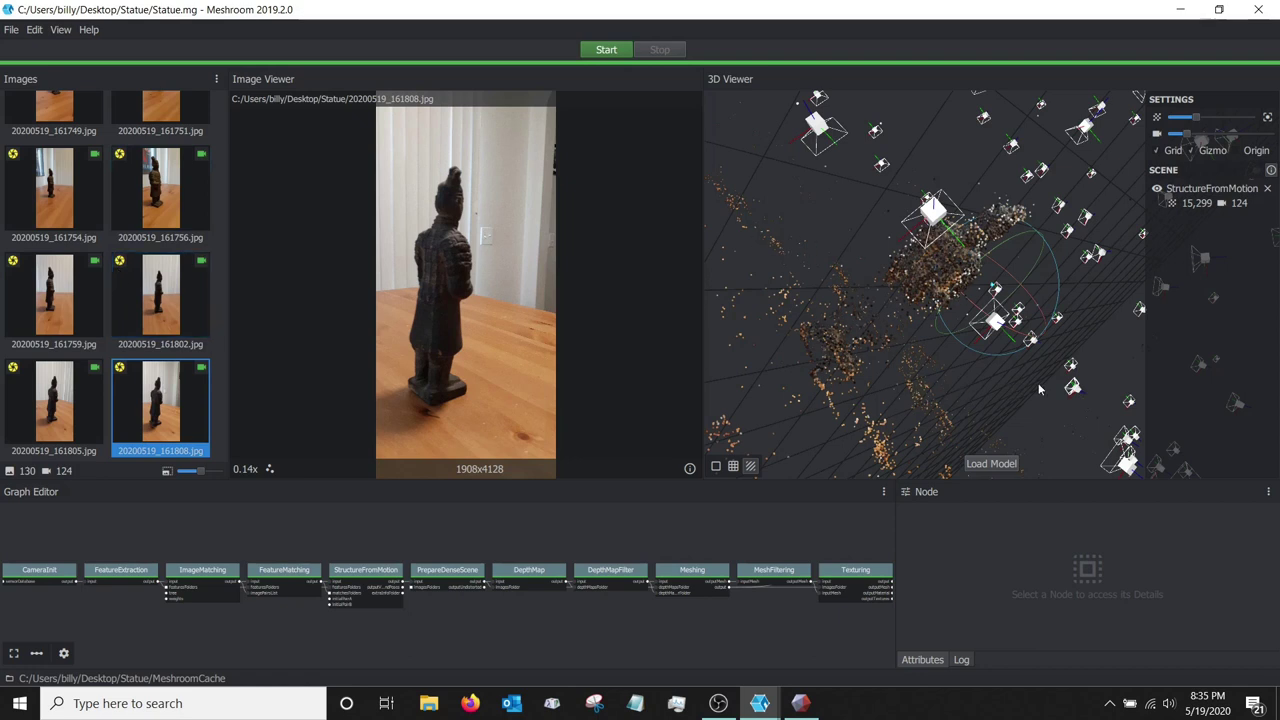
Load the textured statue mesh into the 3D Viewer and orbit around it from several angles
left_click(1200, 190)
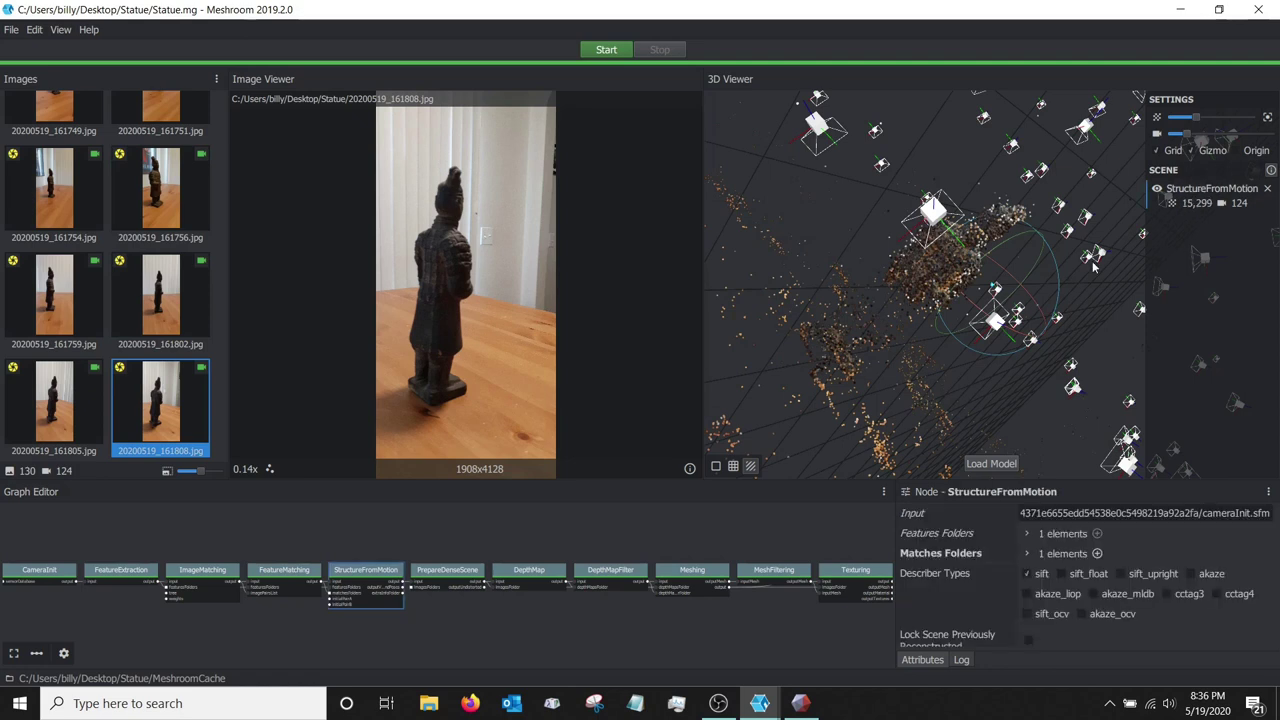
left_click(982, 464)
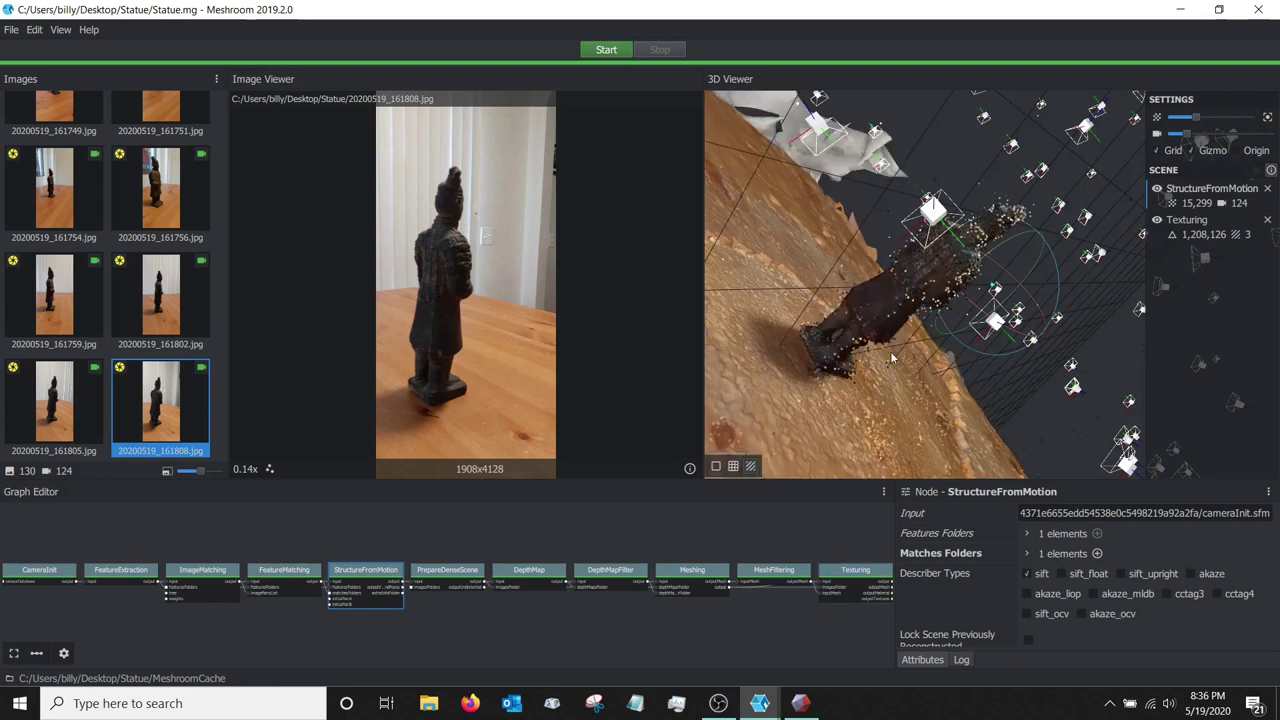
left_click_drag(860, 362, 1100, 417)
left_click_drag(1006, 440, 1178, 424)
left_click_drag(1044, 354, 995, 395)
left_click_drag(1085, 278, 1147, 376)
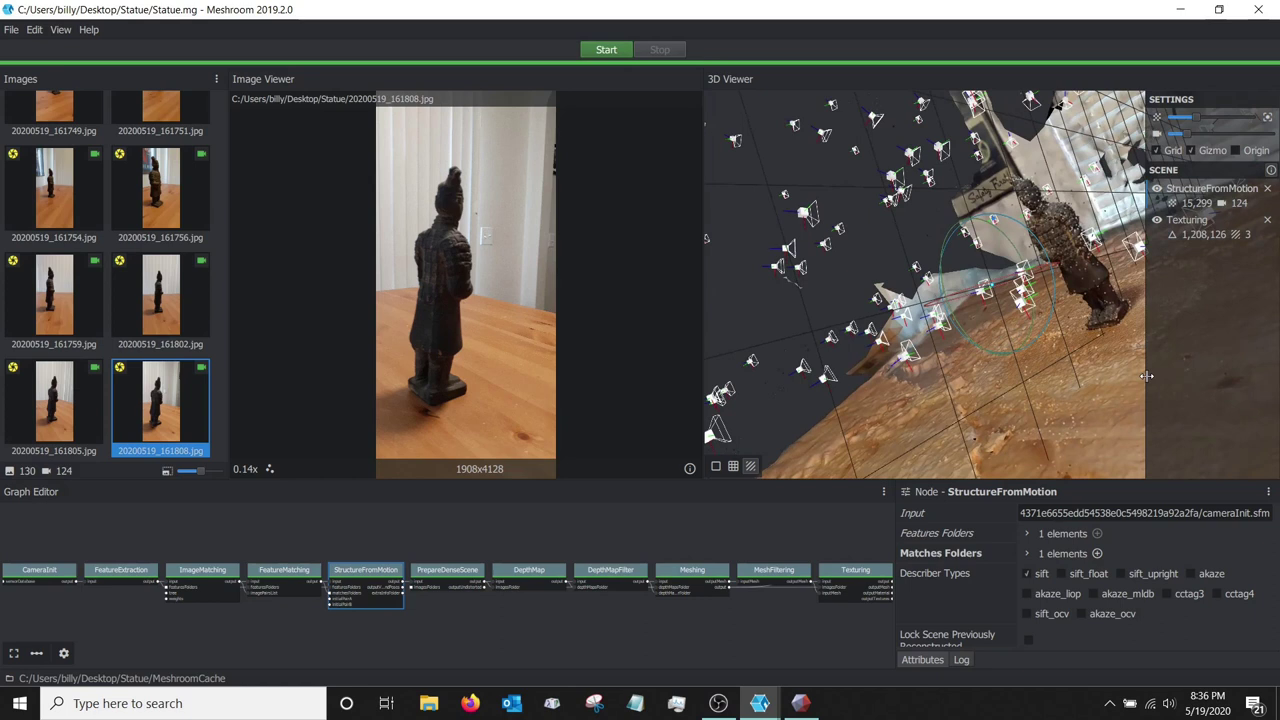
left_click_drag(1073, 379, 1013, 391)
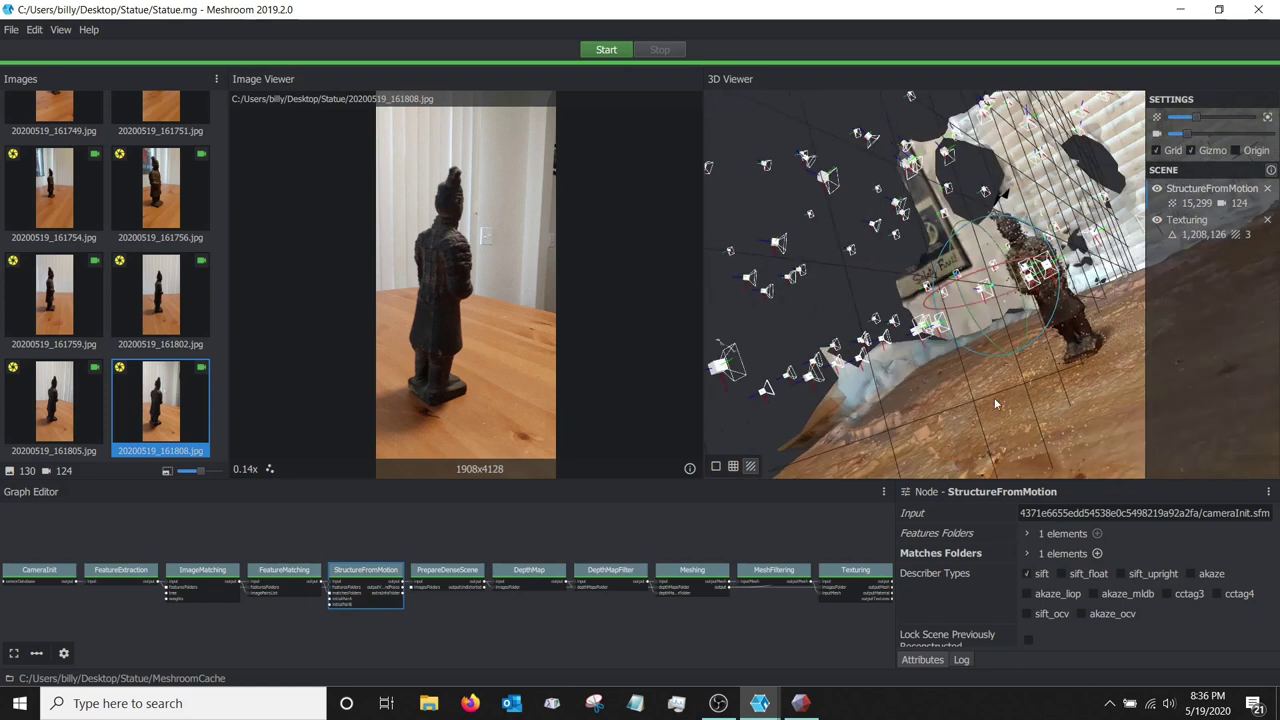
left_click_drag(1018, 435, 1061, 438)
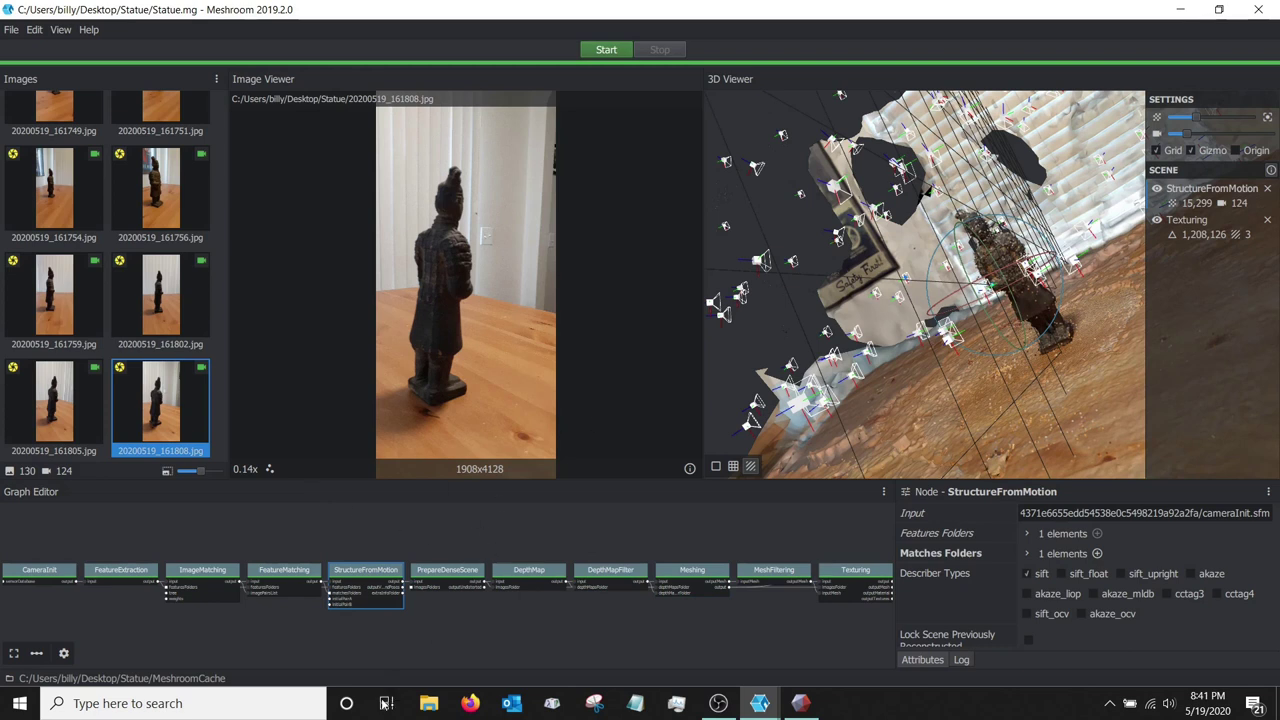
Open File Explorer and browse to the desktop Statue folder
left_click(428, 703)
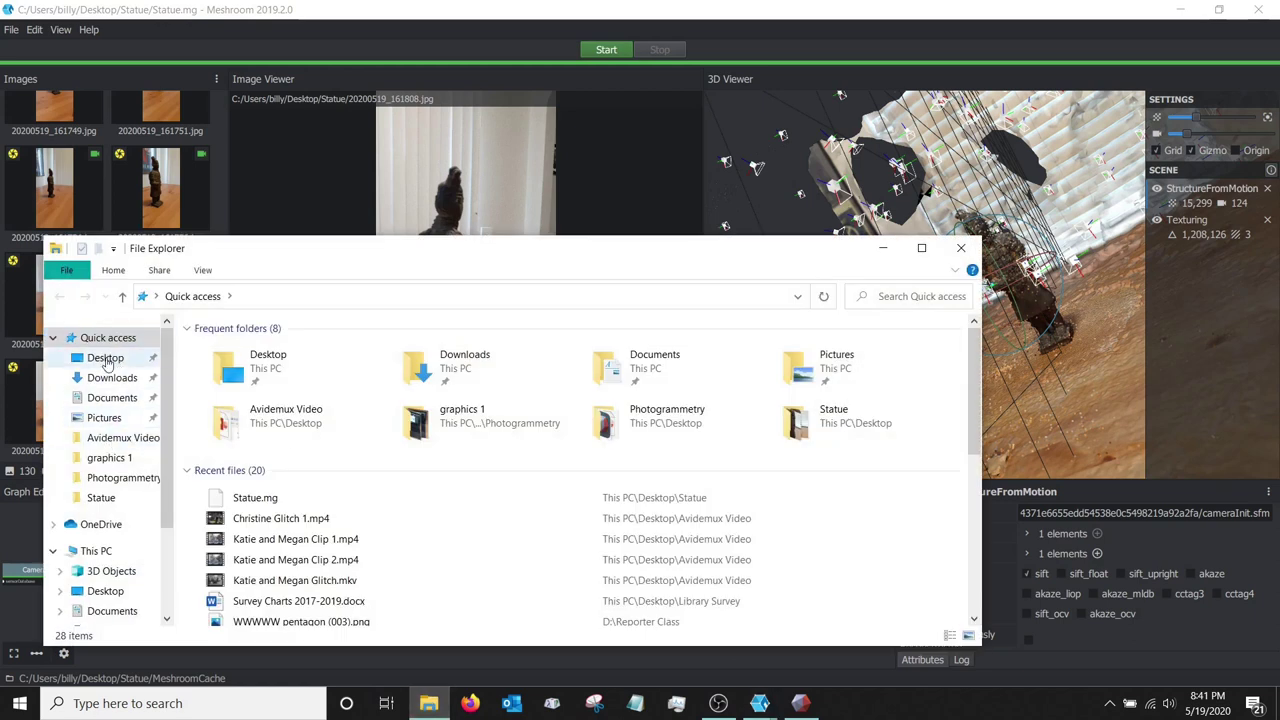
left_click(105, 358)
left_click(214, 469)
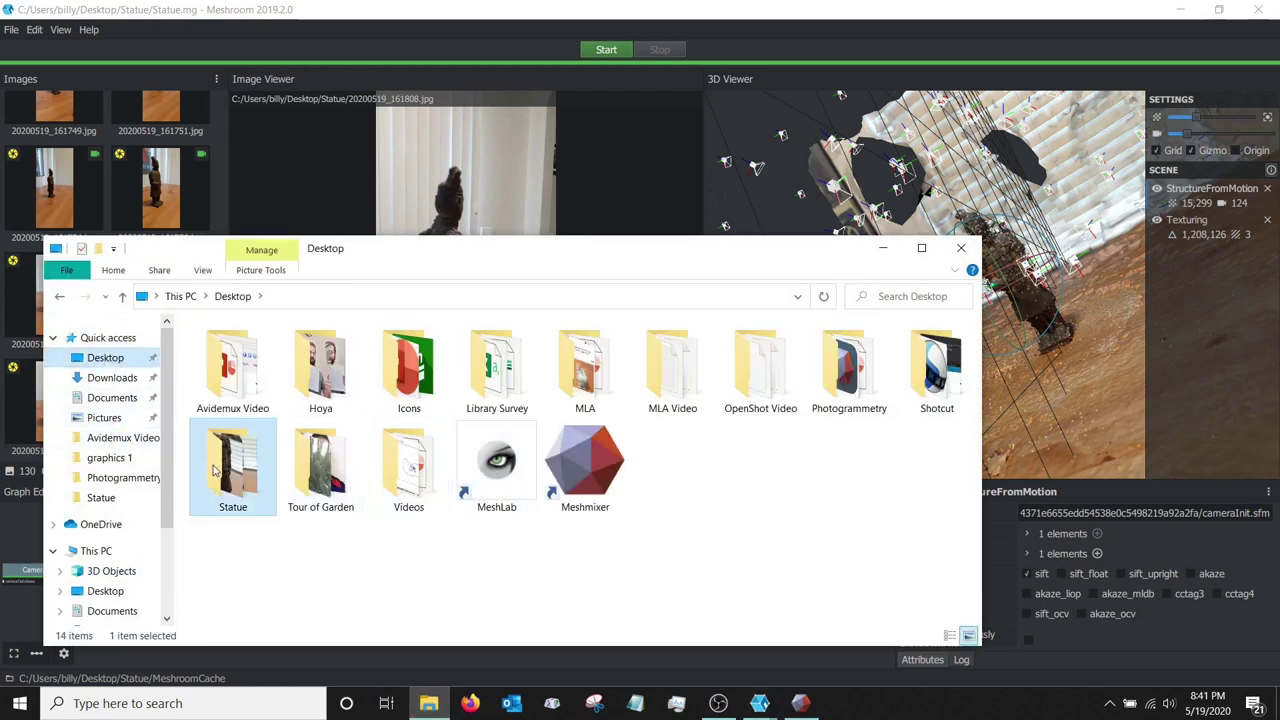
double_click(213, 469)
scroll(549, 484, "down", 1)
scroll(549, 484, "down", 15)
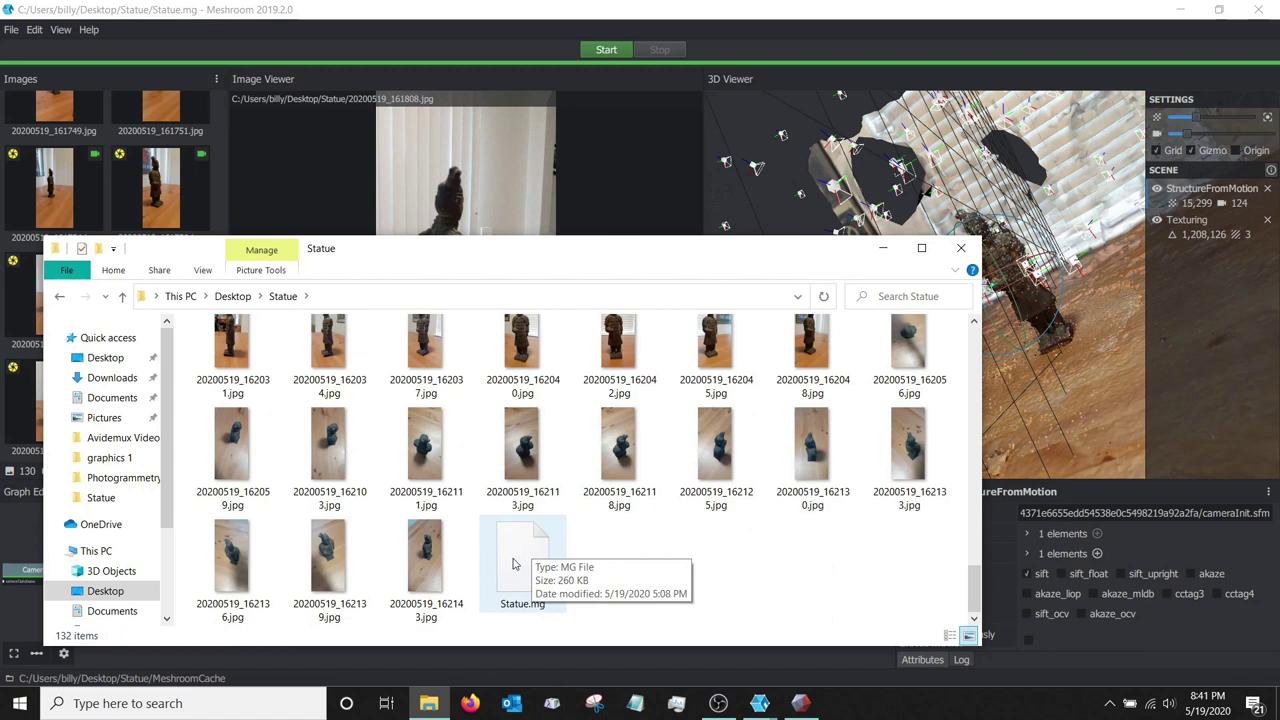
scroll(513, 565, "up", 15)
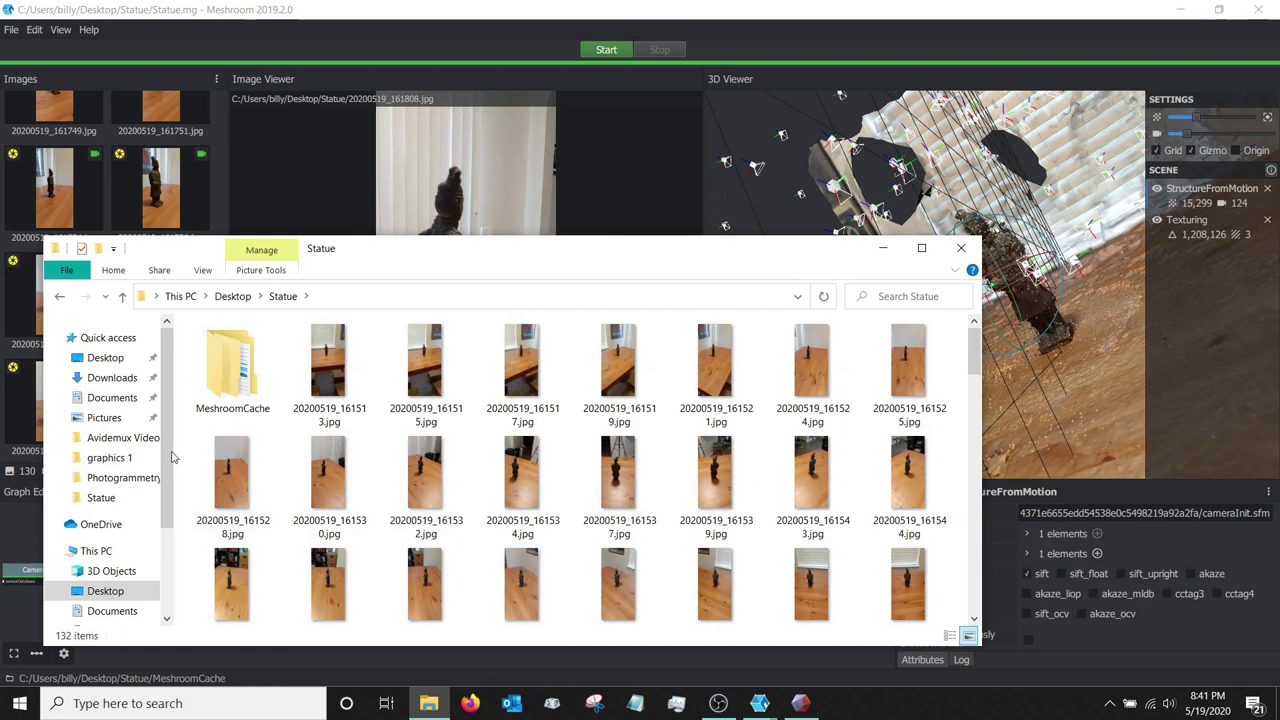
Copy the hash-named output folder from MeshroomCache > Texturing
double_click(229, 352)
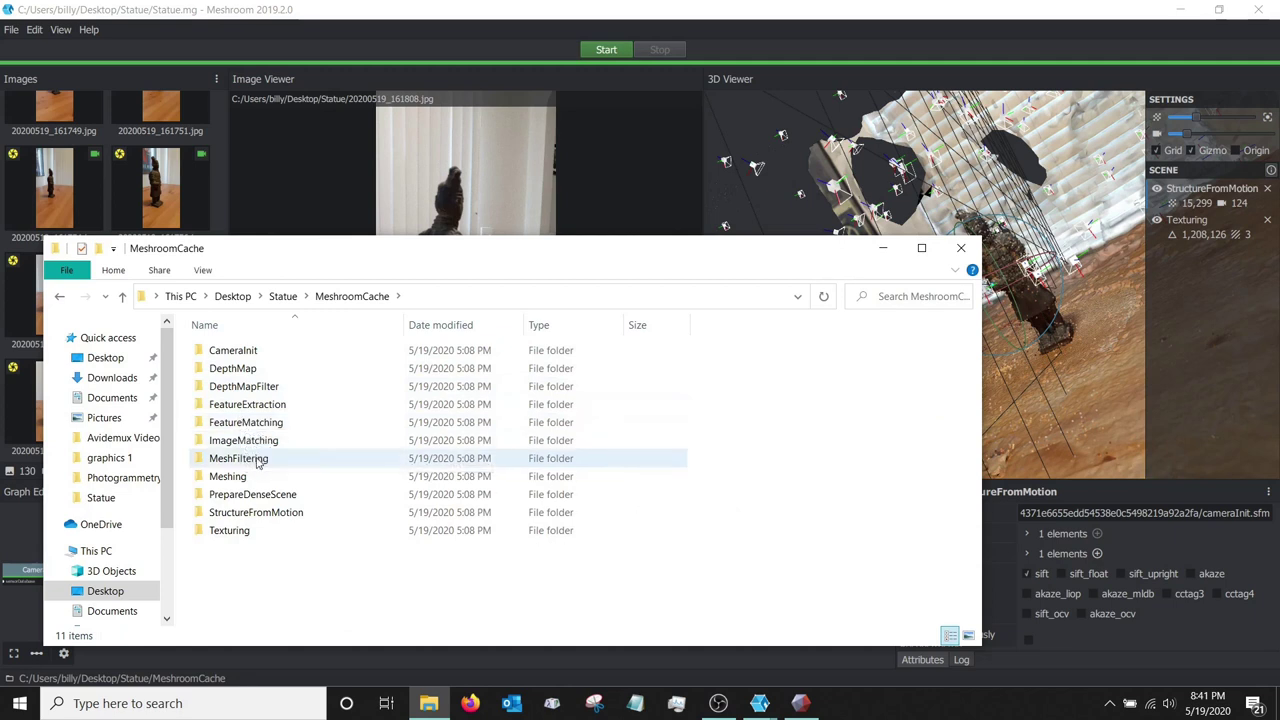
double_click(240, 530)
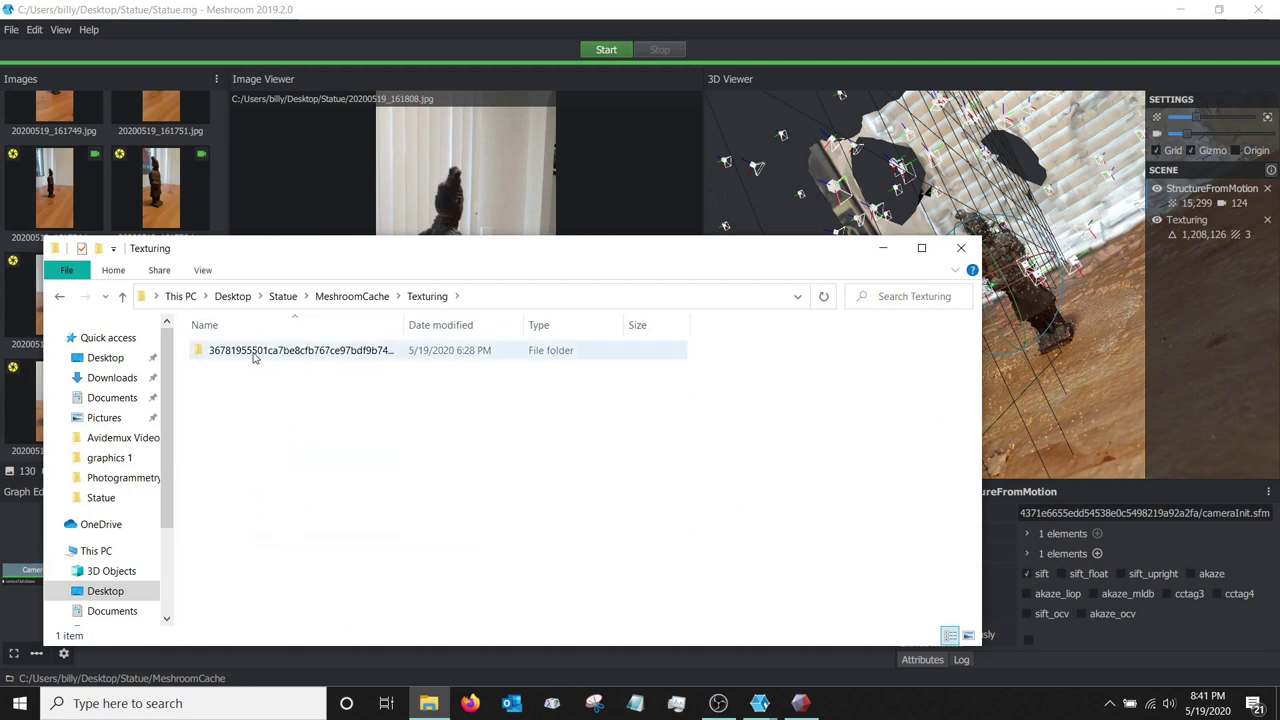
double_click(304, 352)
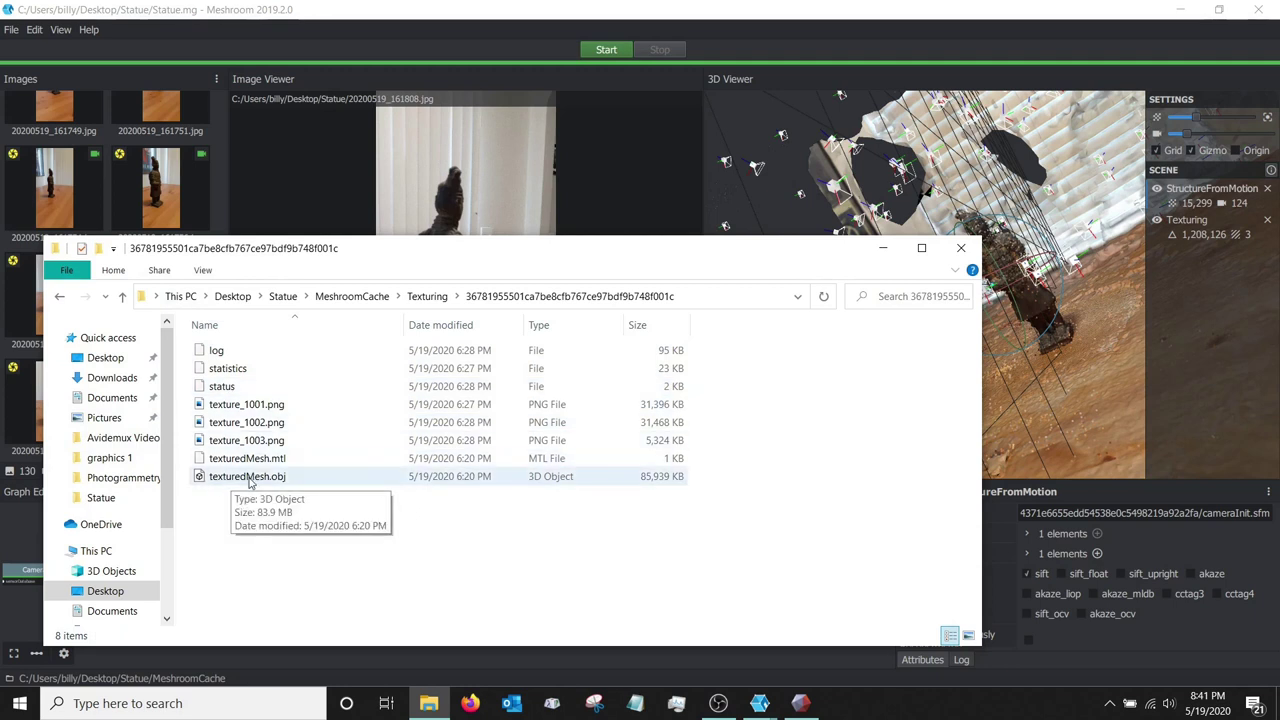
left_click(121, 298)
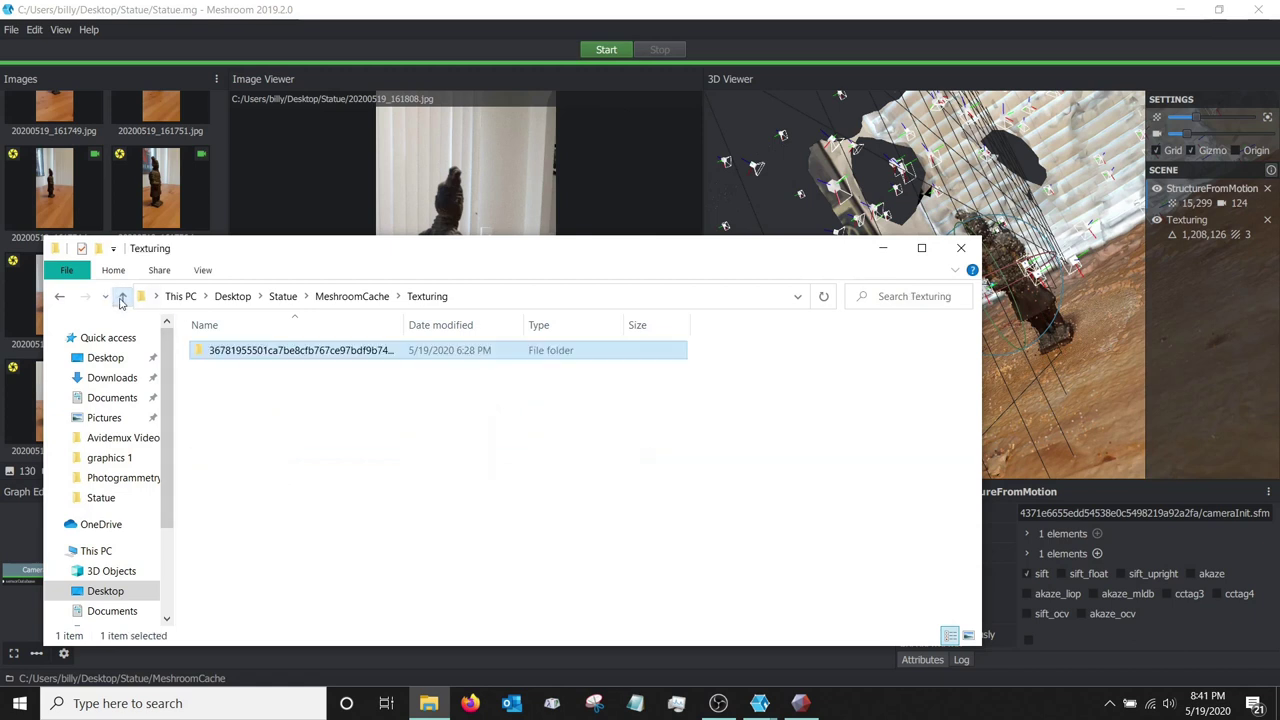
right_click(243, 357)
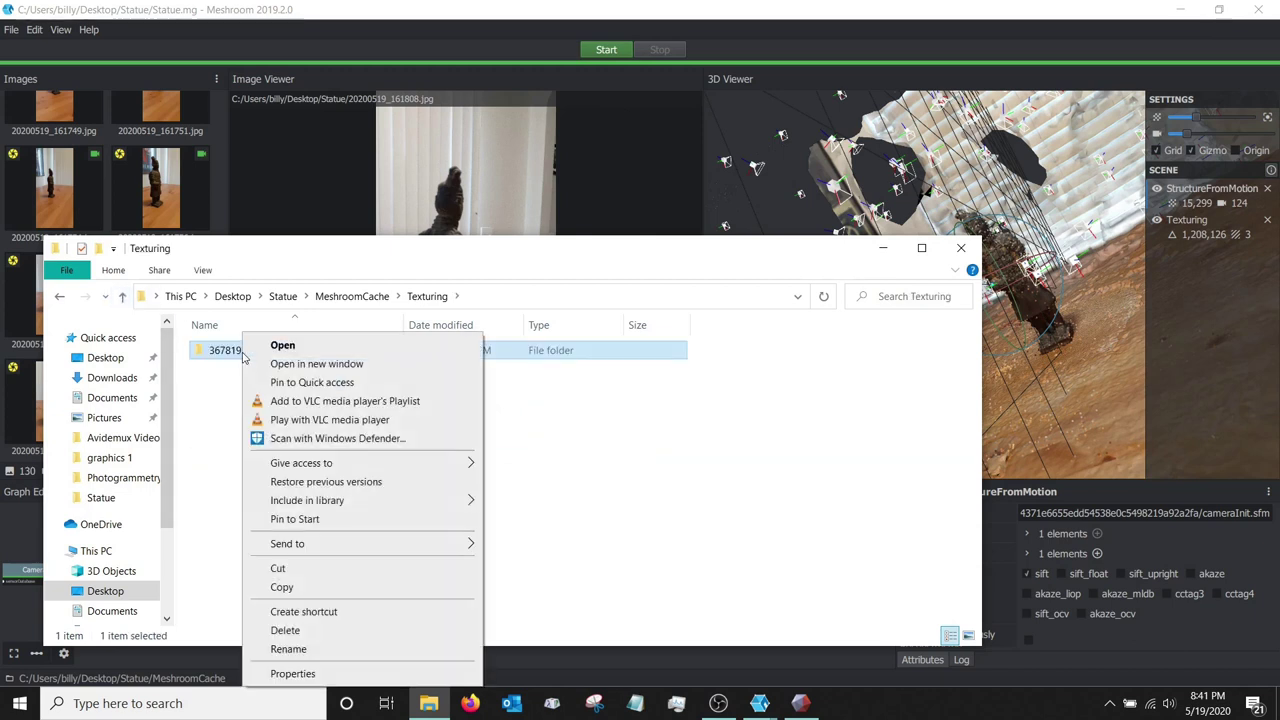
left_click(307, 594)
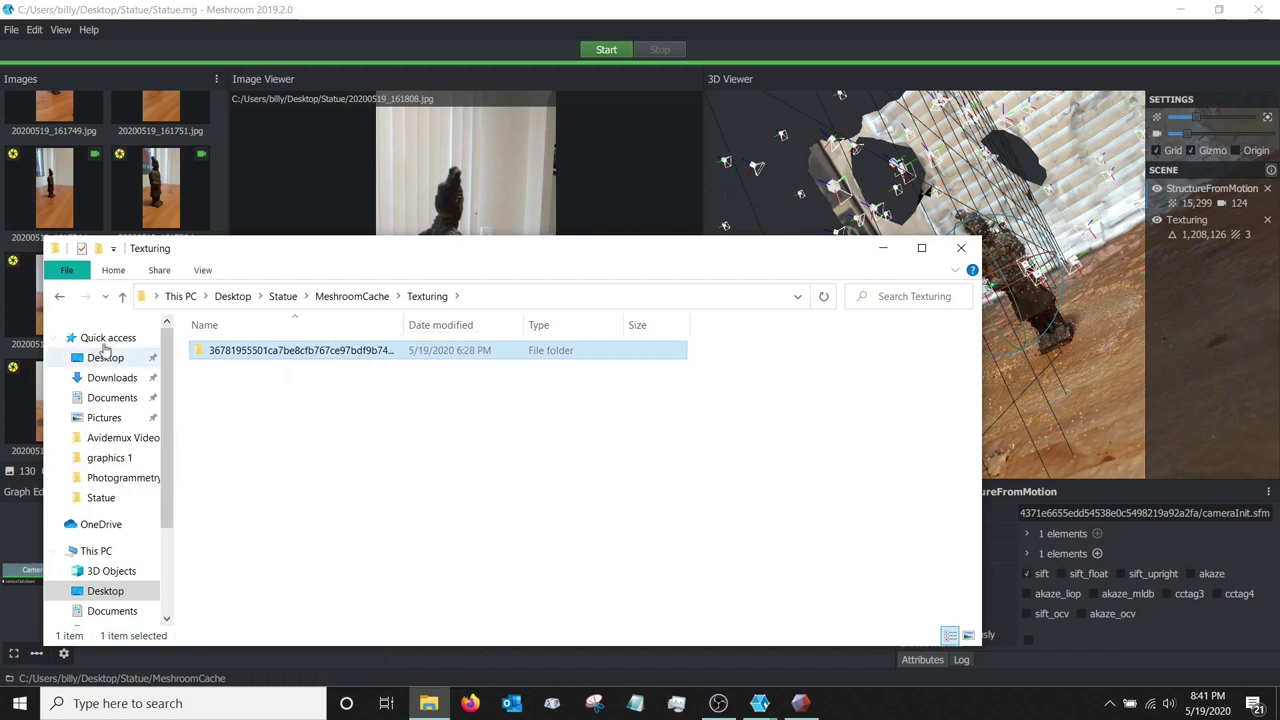
Paste the copied folder into the Statue folder and rename it 'Statue 3D'
left_click(123, 298)
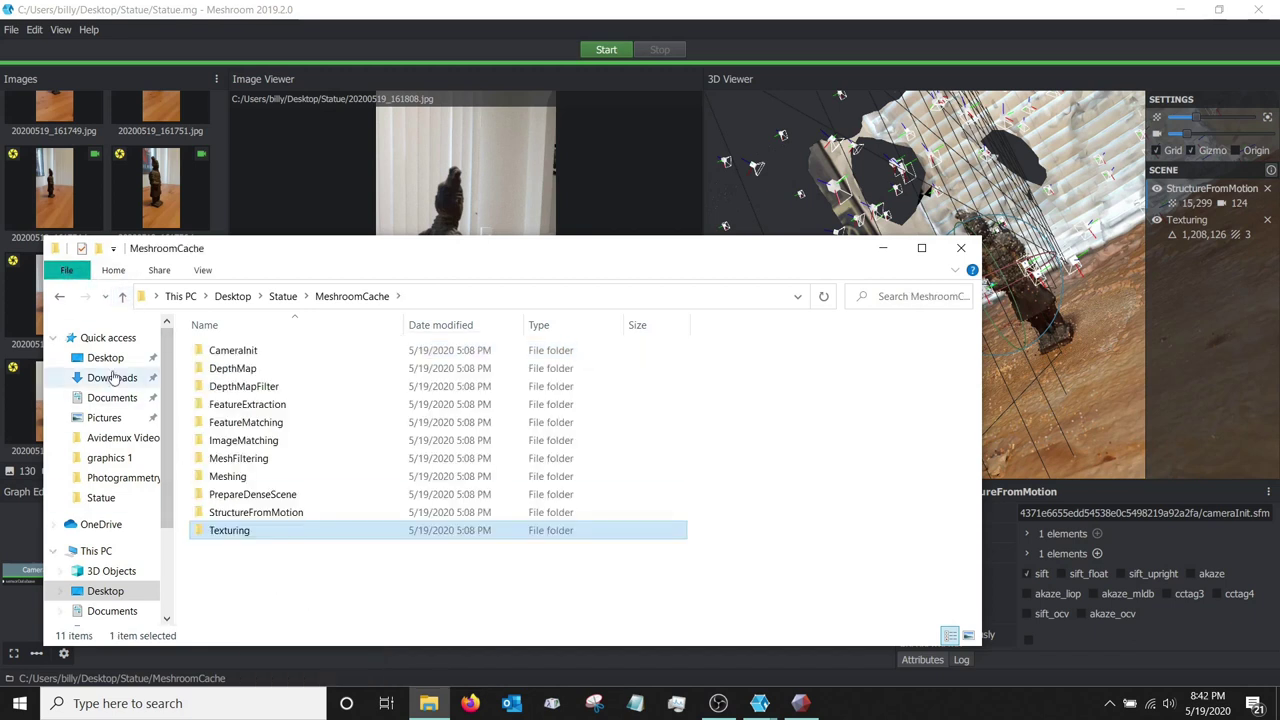
left_click(124, 297)
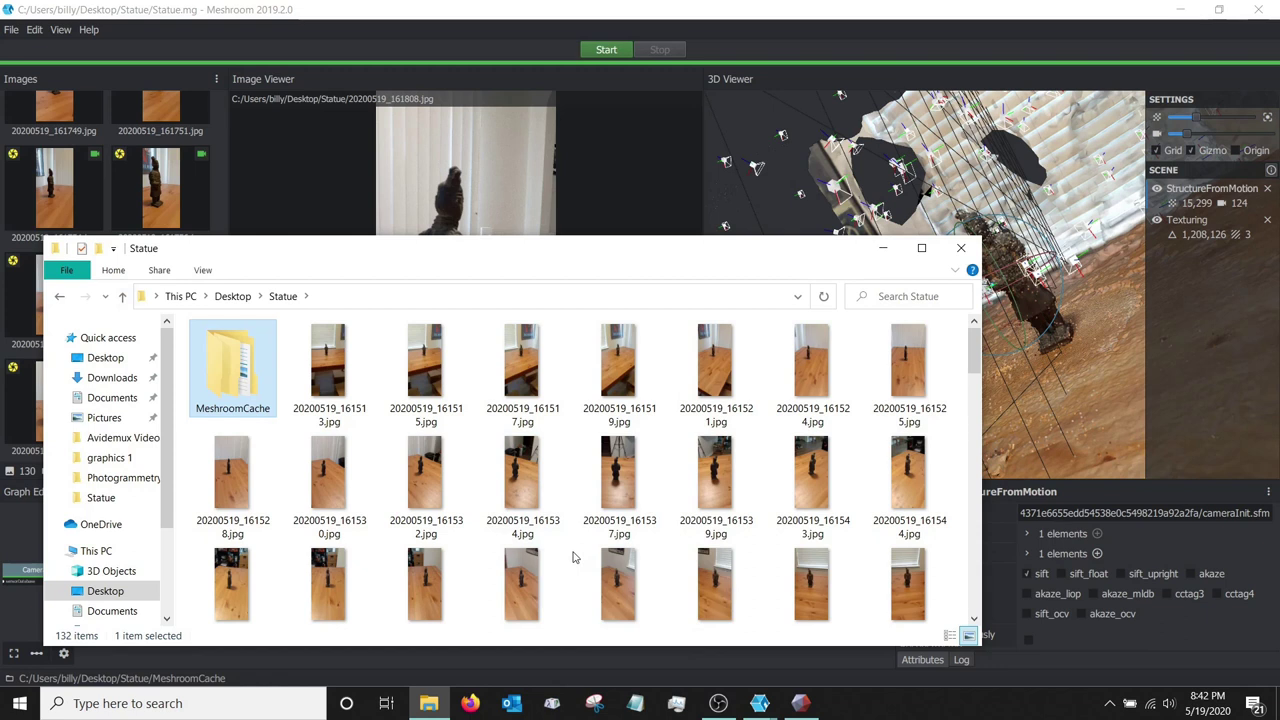
key("ctrl+n")
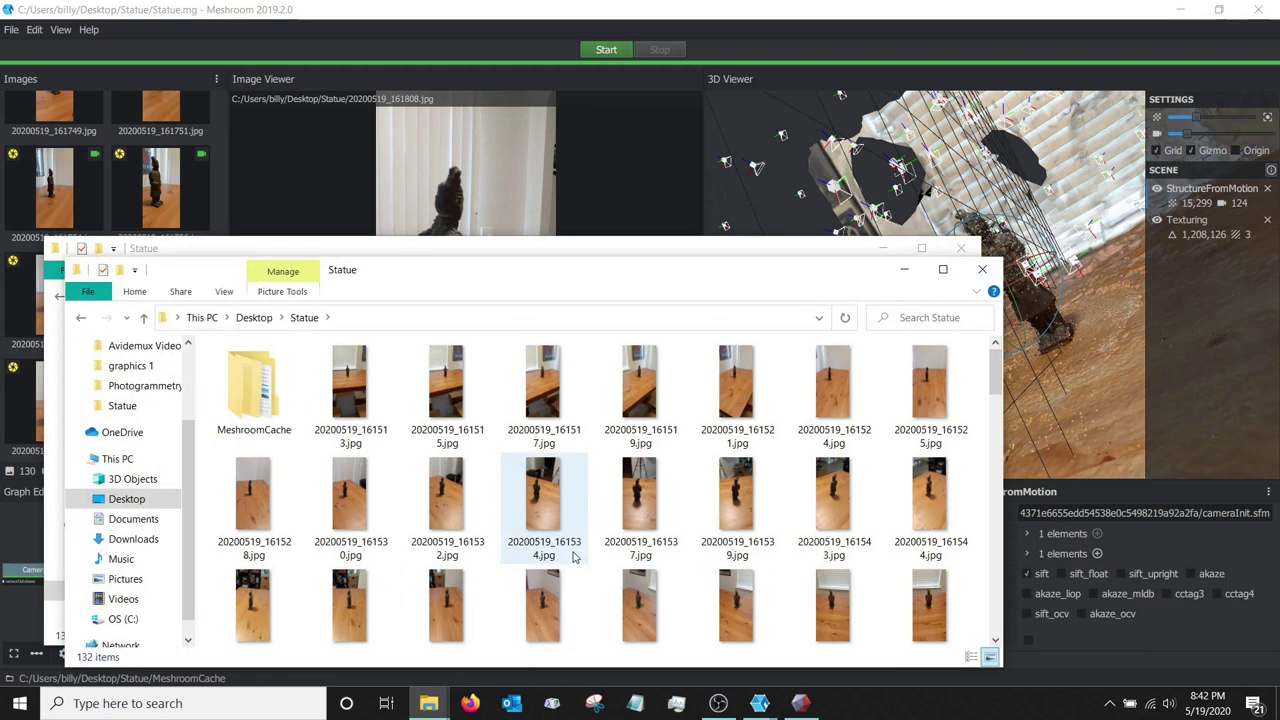
left_click(982, 269)
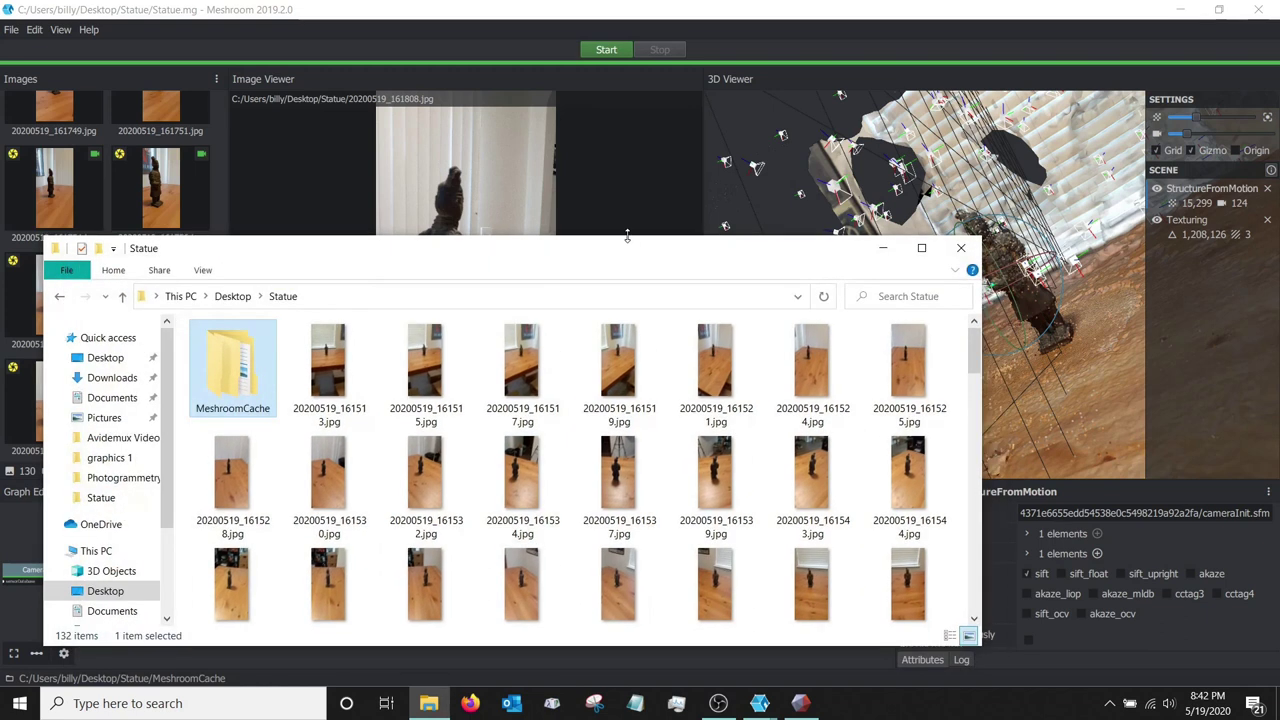
key("ctrl+v")
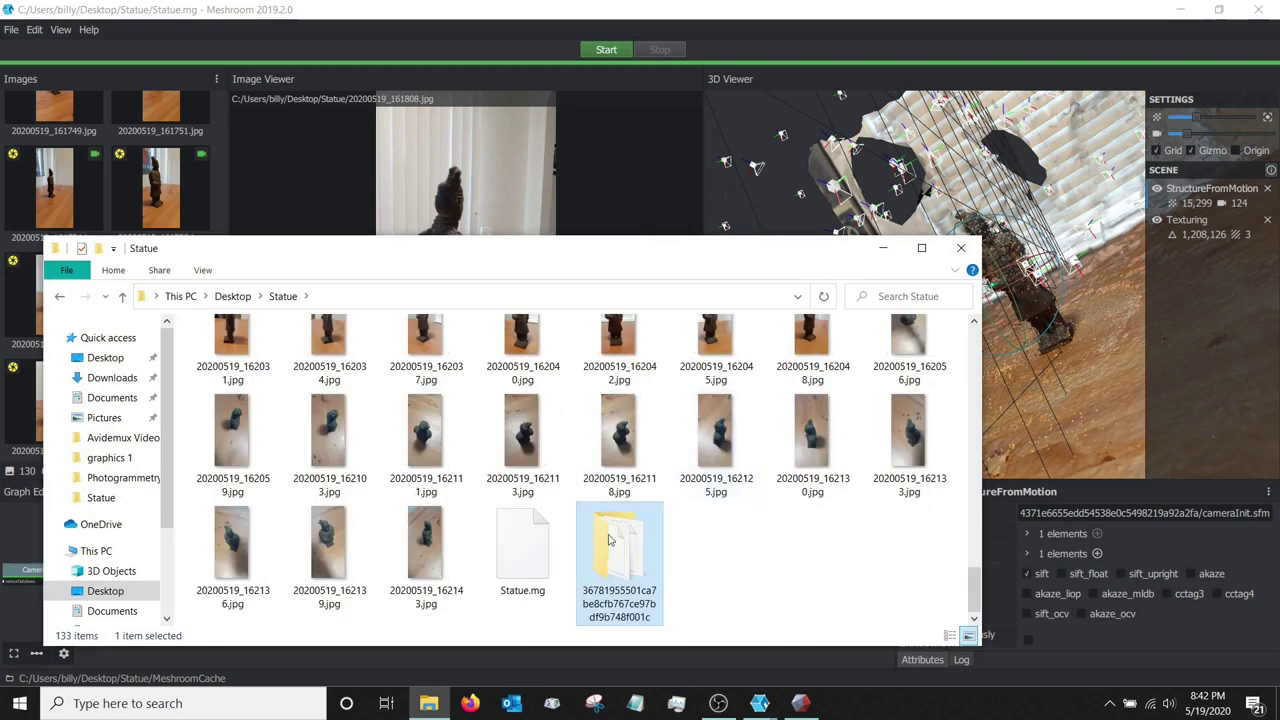
left_click(607, 618)
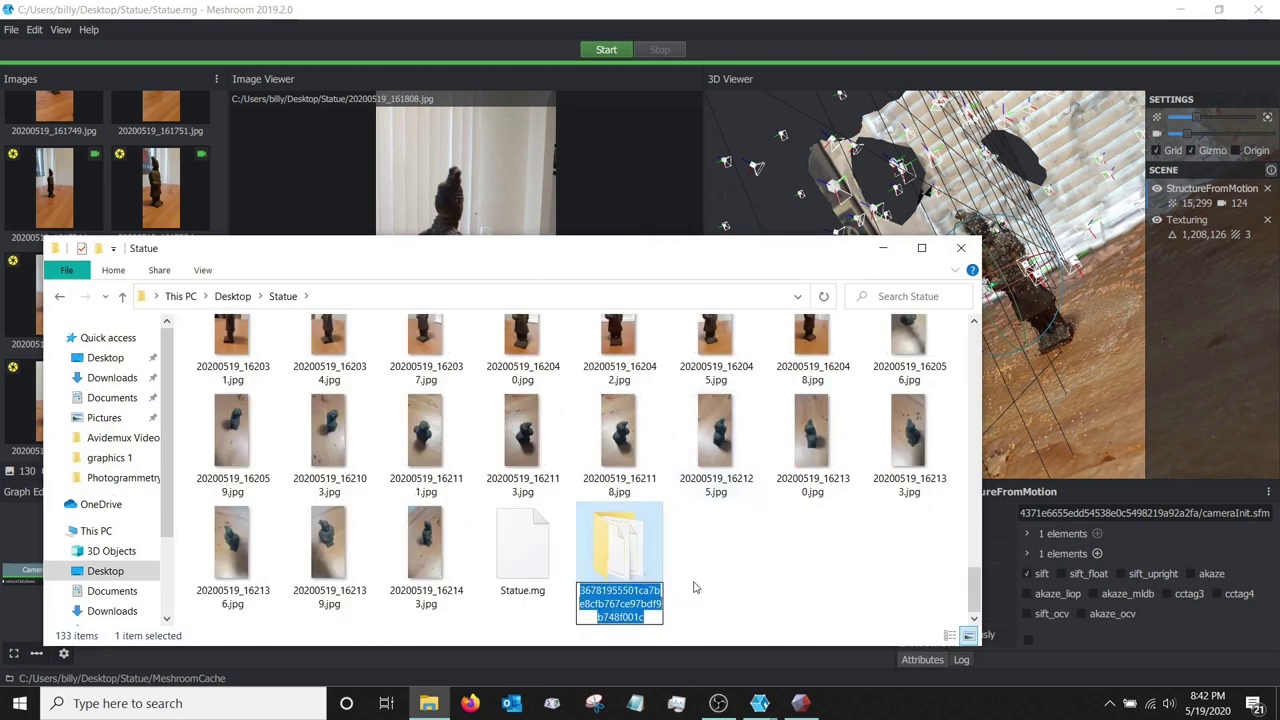
type("Statue")
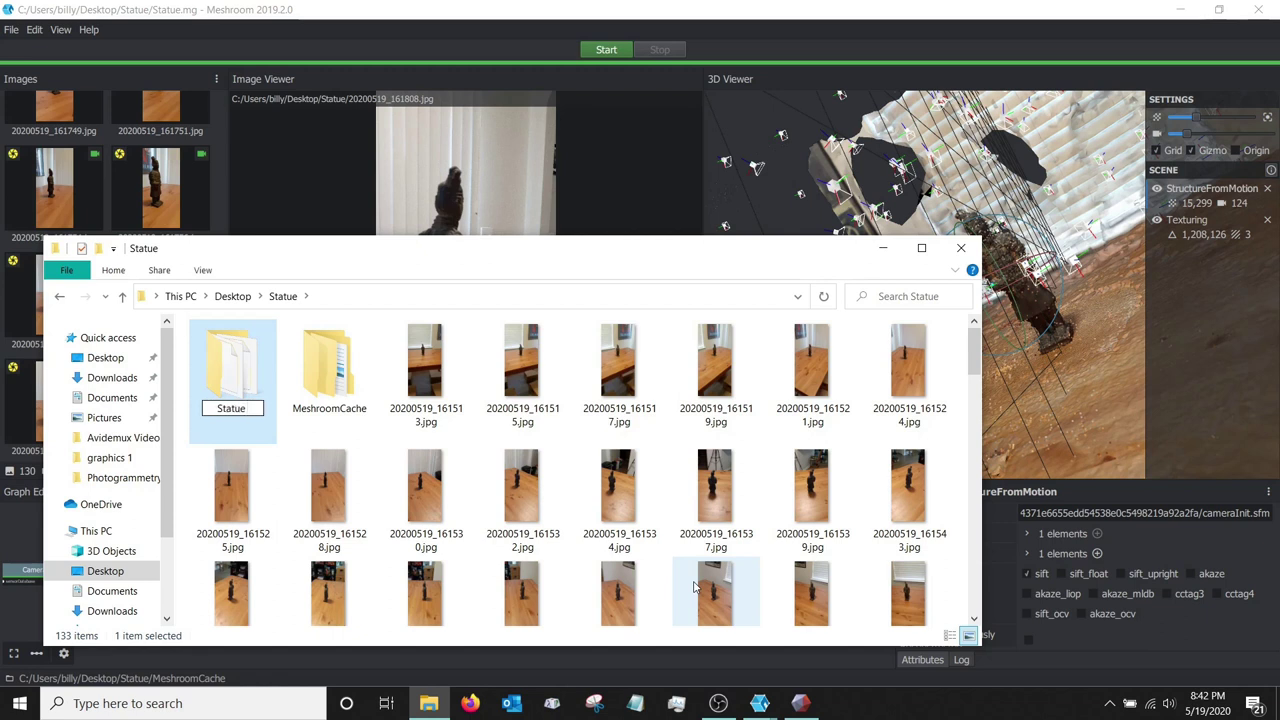
type(" 3D")
key("Return")
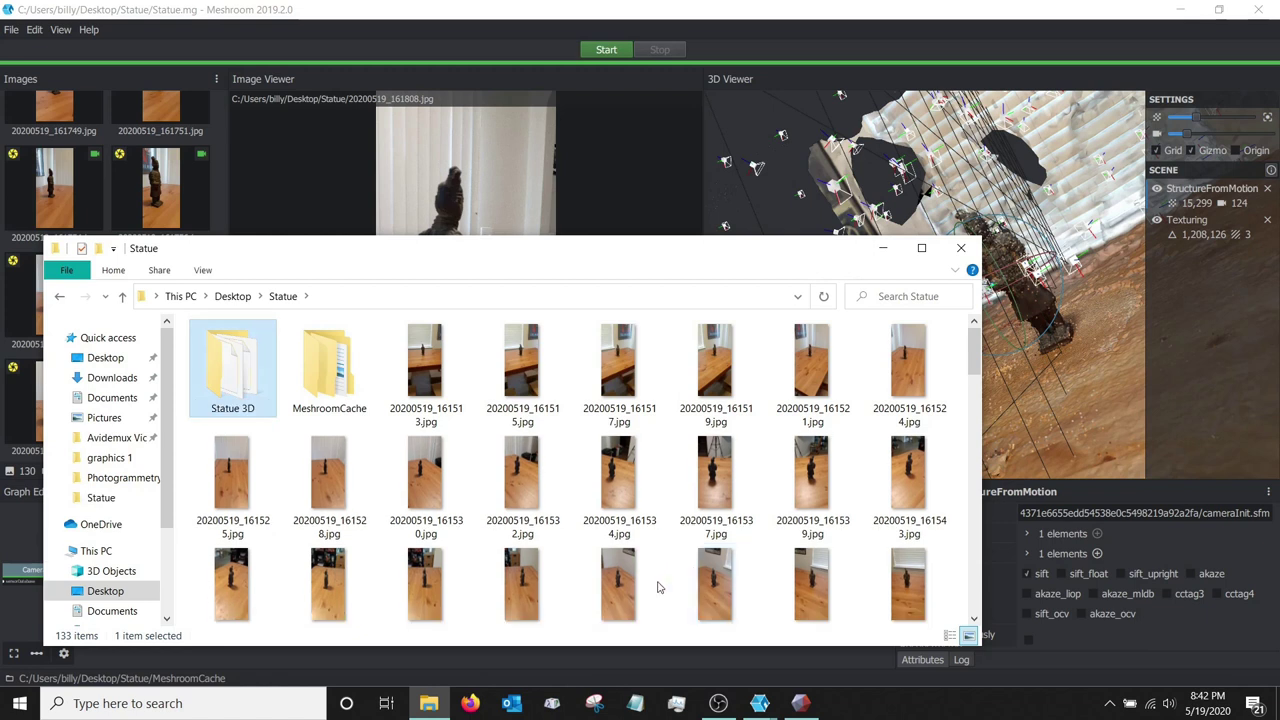
mouse_move(804, 707)
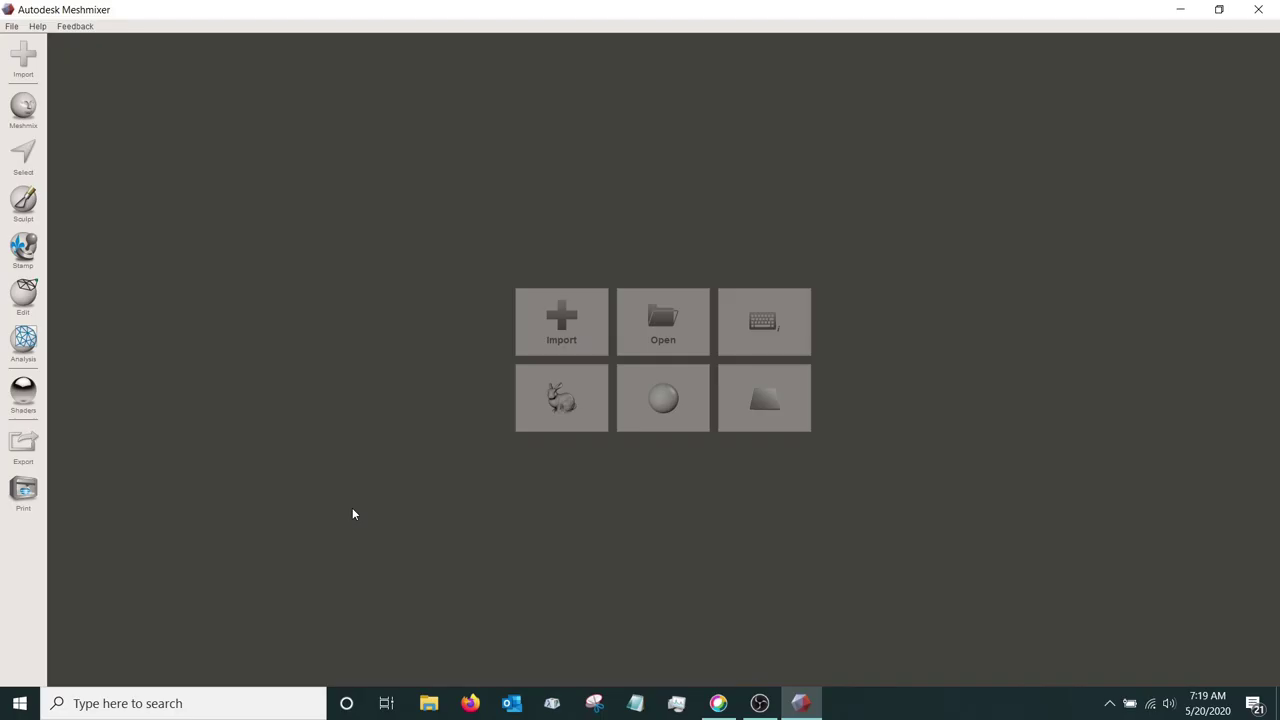
Import texturedMesh.obj from Desktop > Statue > Statue 3D into Meshmixer
left_click(569, 321)
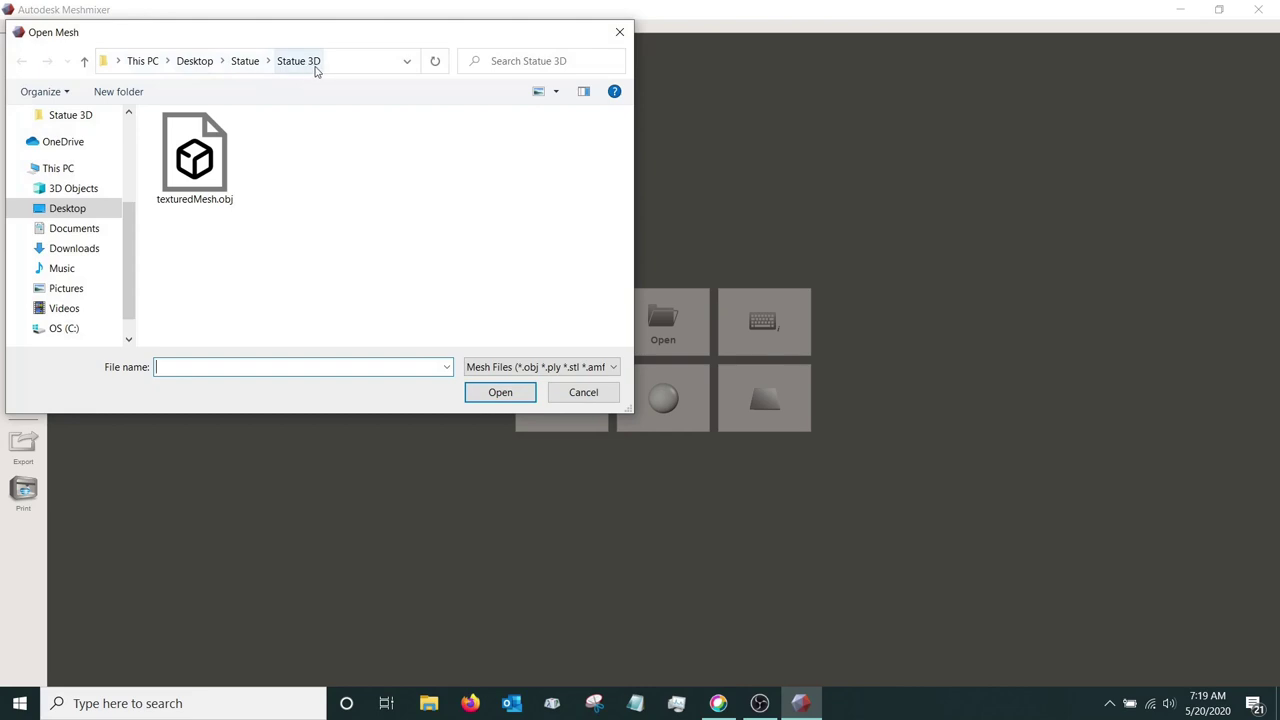
left_click(200, 160)
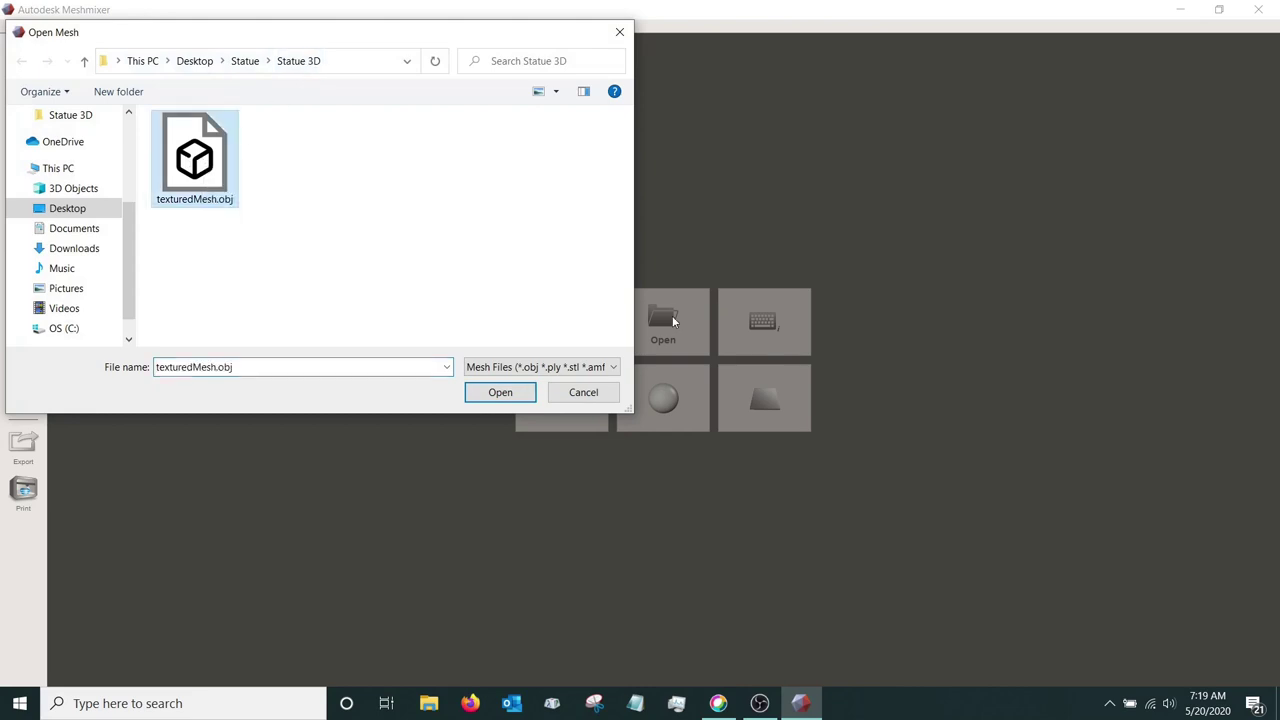
left_click(512, 394)
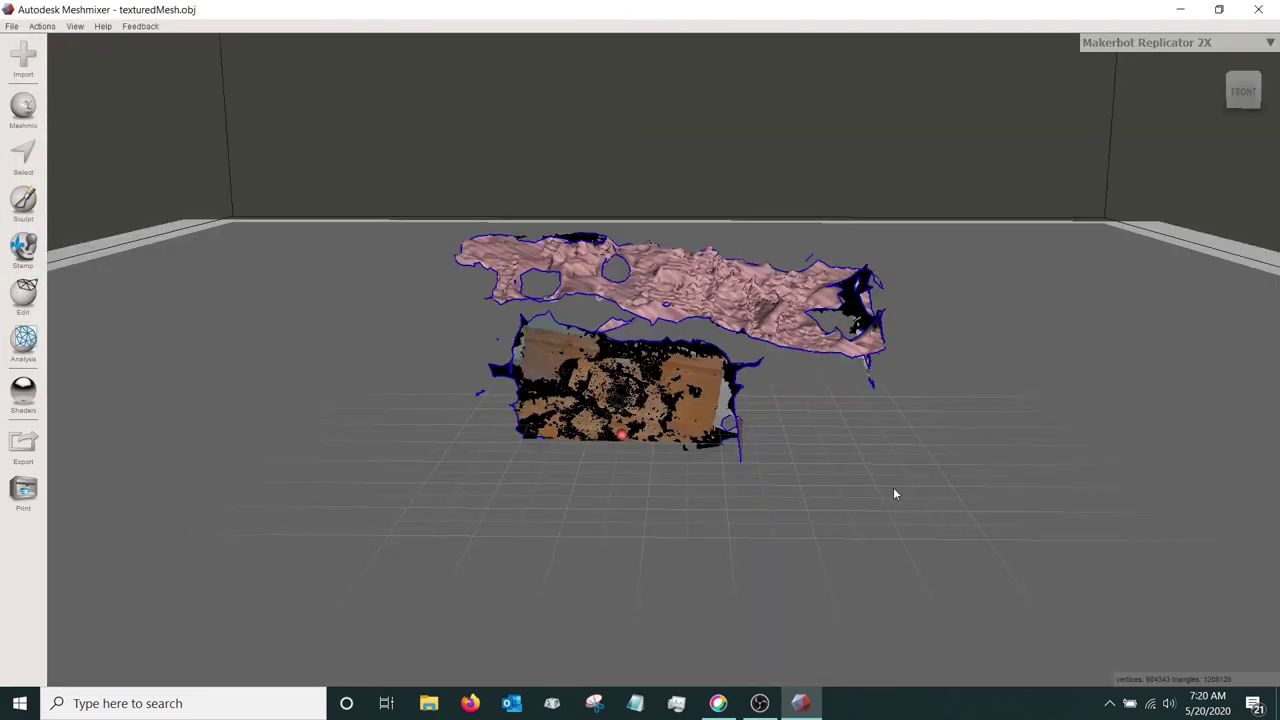
Lasso-select the top pink section of the mesh and delete it
mouse_move(893, 487)
right_mouse_down()
mouse_move(810, 552)
mouse_move(757, 554)
mouse_move(674, 491)
mouse_move(623, 486)
right_mouse_up()
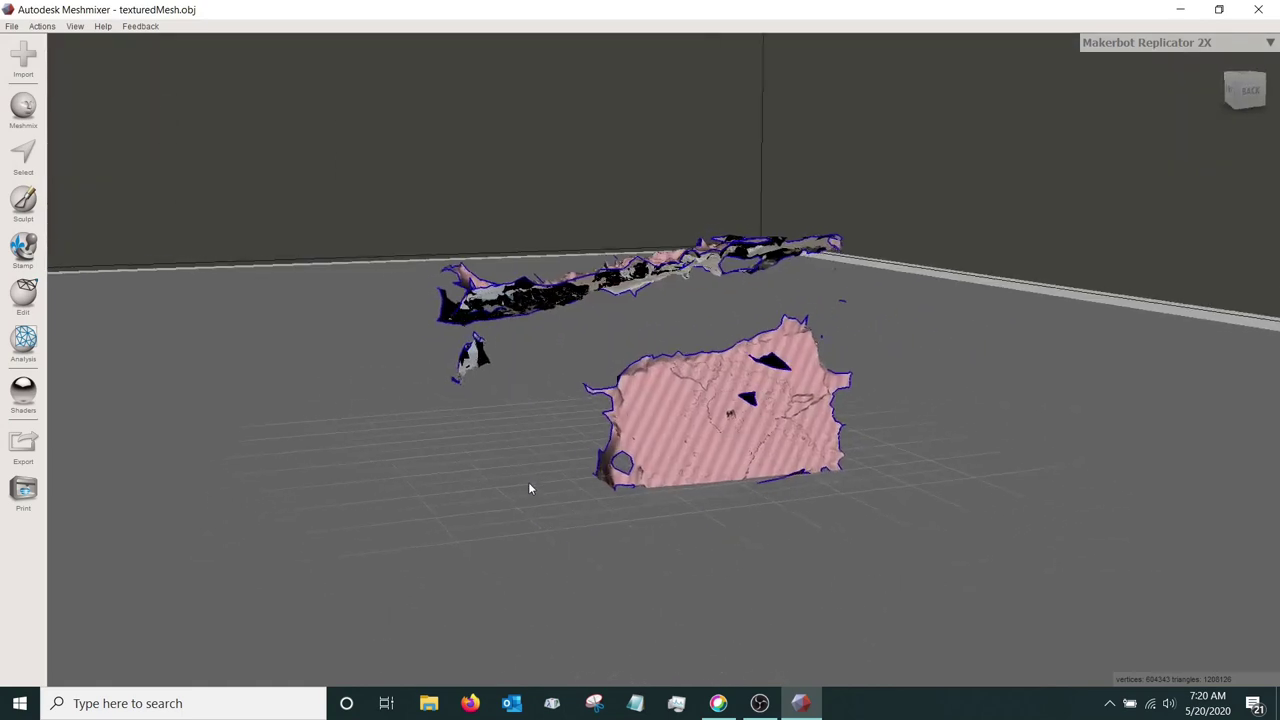
right_click_drag(530, 488, 938, 494)
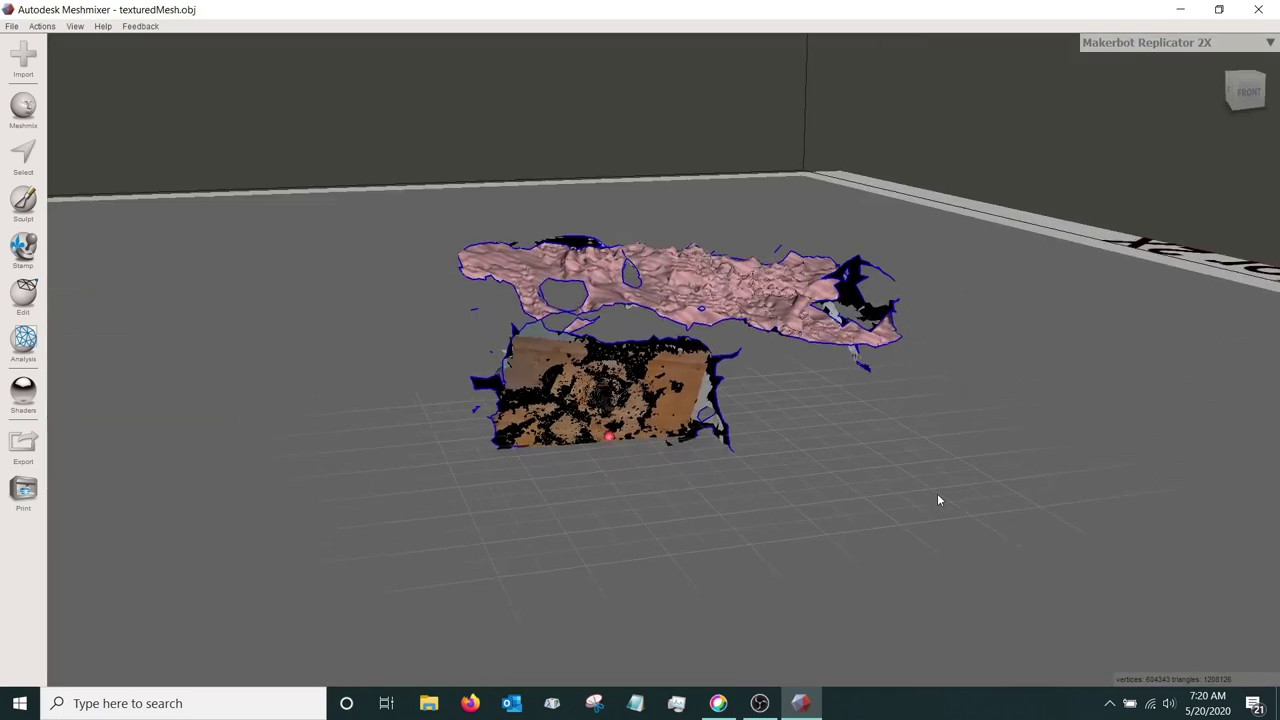
left_click(24, 155)
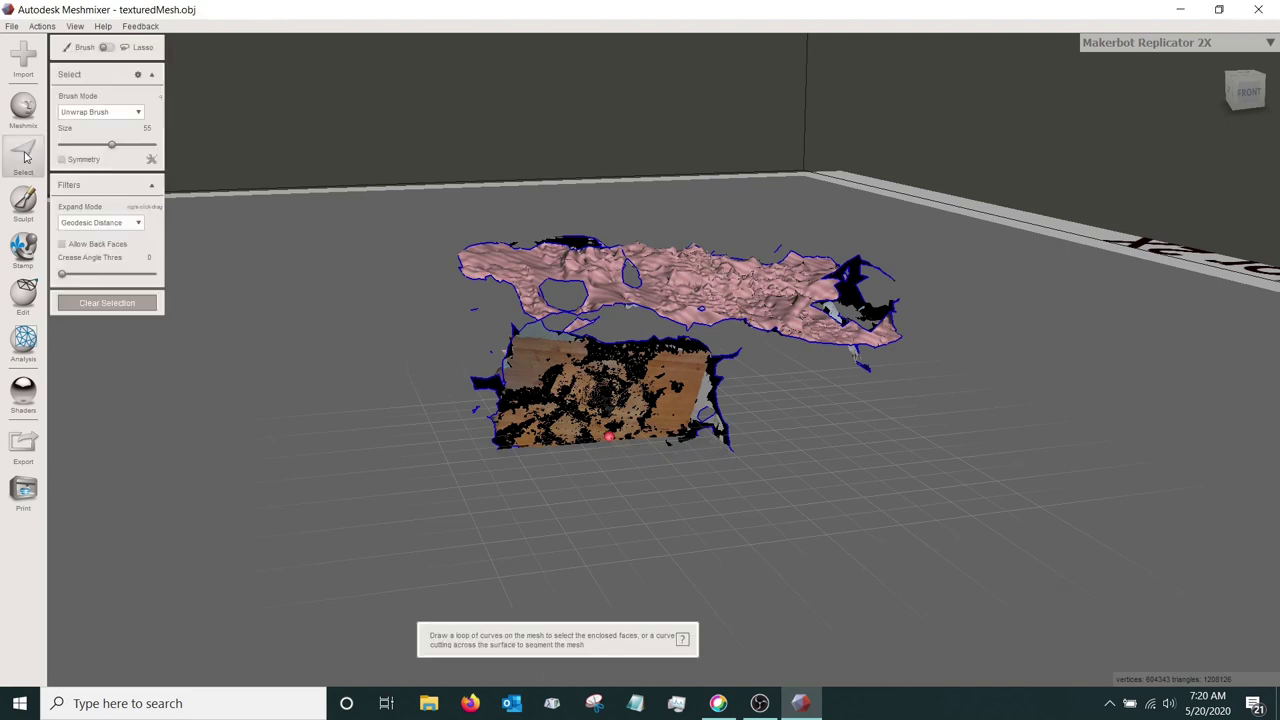
left_click(108, 48)
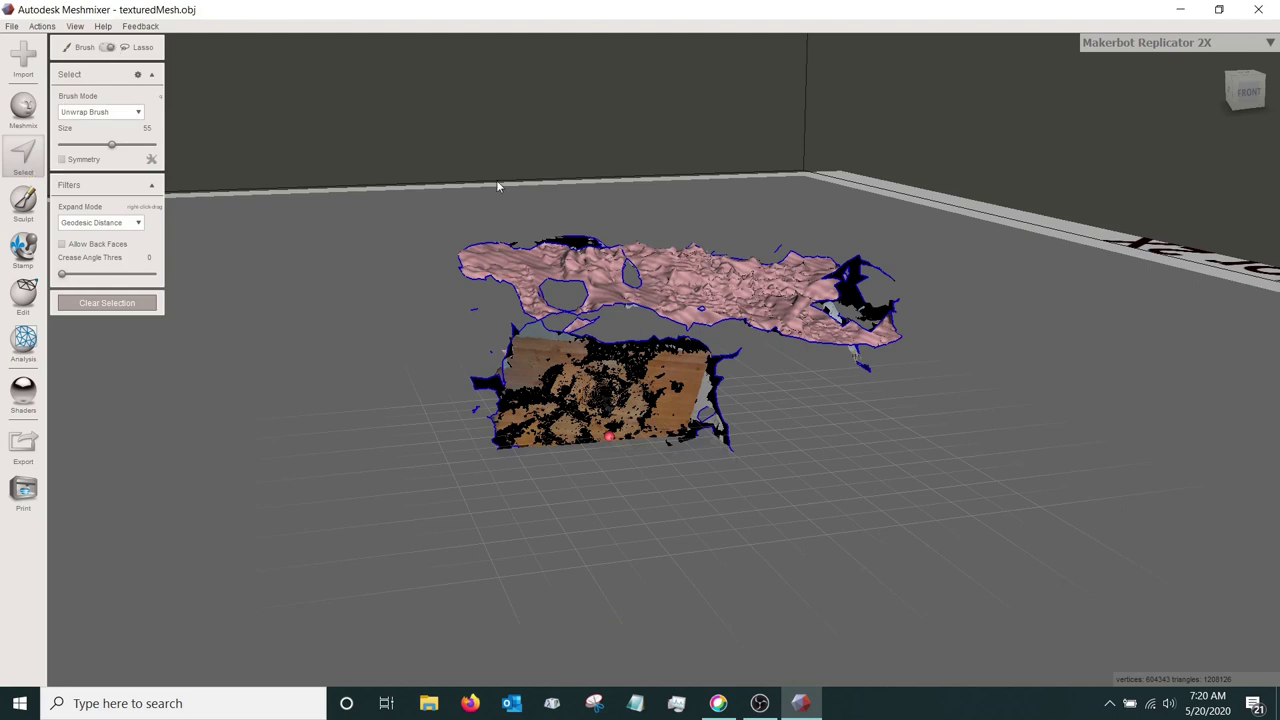
mouse_move(433, 212)
left_mouse_down()
mouse_move(435, 243)
mouse_move(469, 274)
mouse_move(471, 297)
mouse_move(509, 314)
mouse_move(528, 347)
mouse_move(762, 330)
mouse_move(889, 375)
mouse_move(947, 376)
mouse_move(671, 214)
left_mouse_up()
mouse_move(520, 250)
left_mouse_down()
mouse_move(427, 244)
mouse_move(336, 352)
left_mouse_up()
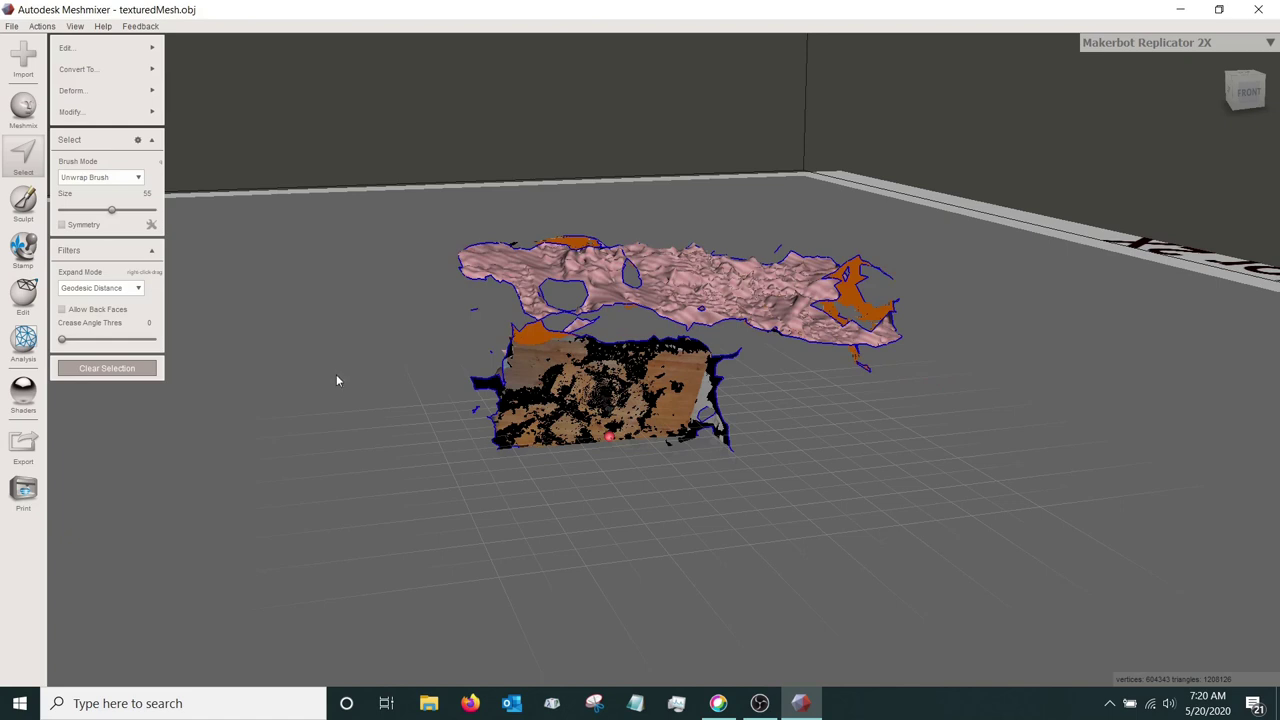
key("Delete")
Lasso and delete the remaining unwanted mesh regions, then view the mesh from the side
mouse_move(443, 257)
left_mouse_down()
mouse_move(427, 283)
mouse_move(560, 500)
left_mouse_up()
key("Delete")
mouse_move(647, 315)
left_mouse_down()
mouse_move(635, 300)
mouse_move(645, 310)
left_mouse_up()
key("Delete")
key("Escape")
right_click_drag(560, 505, 760, 497)
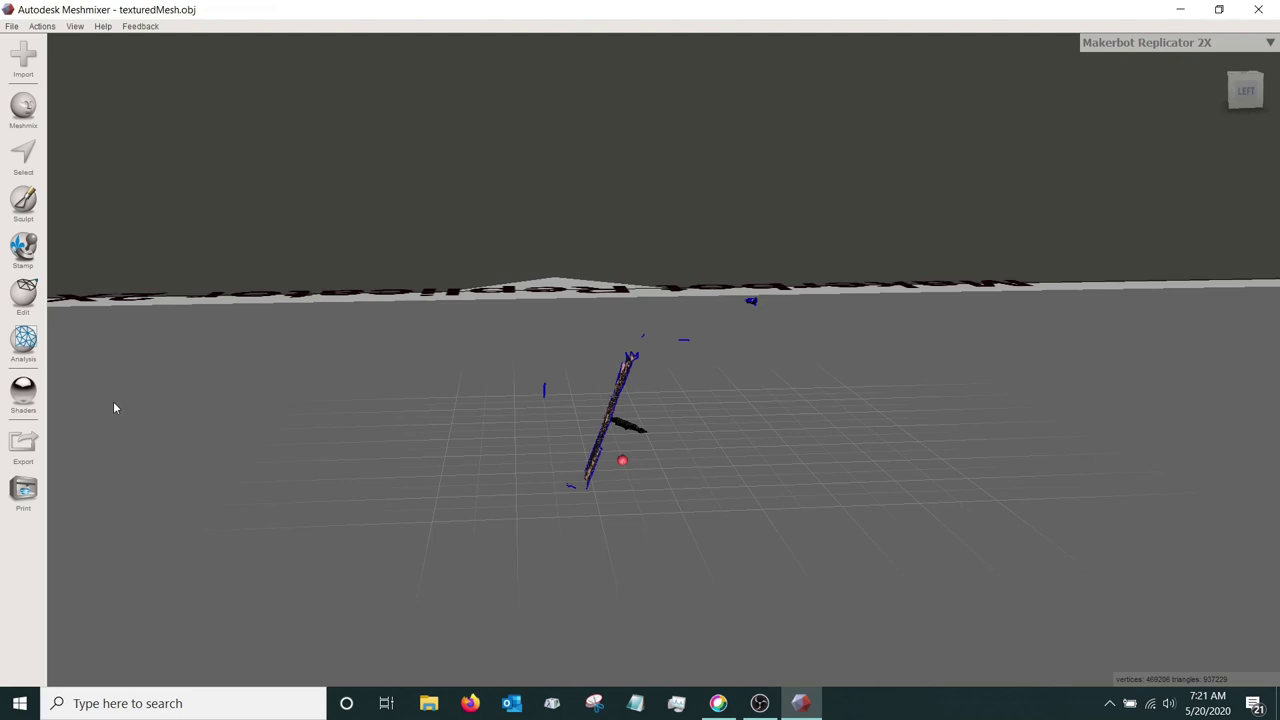
Rotate the scan upright with Edit > Transform and accept the rotation
left_click(12, 299)
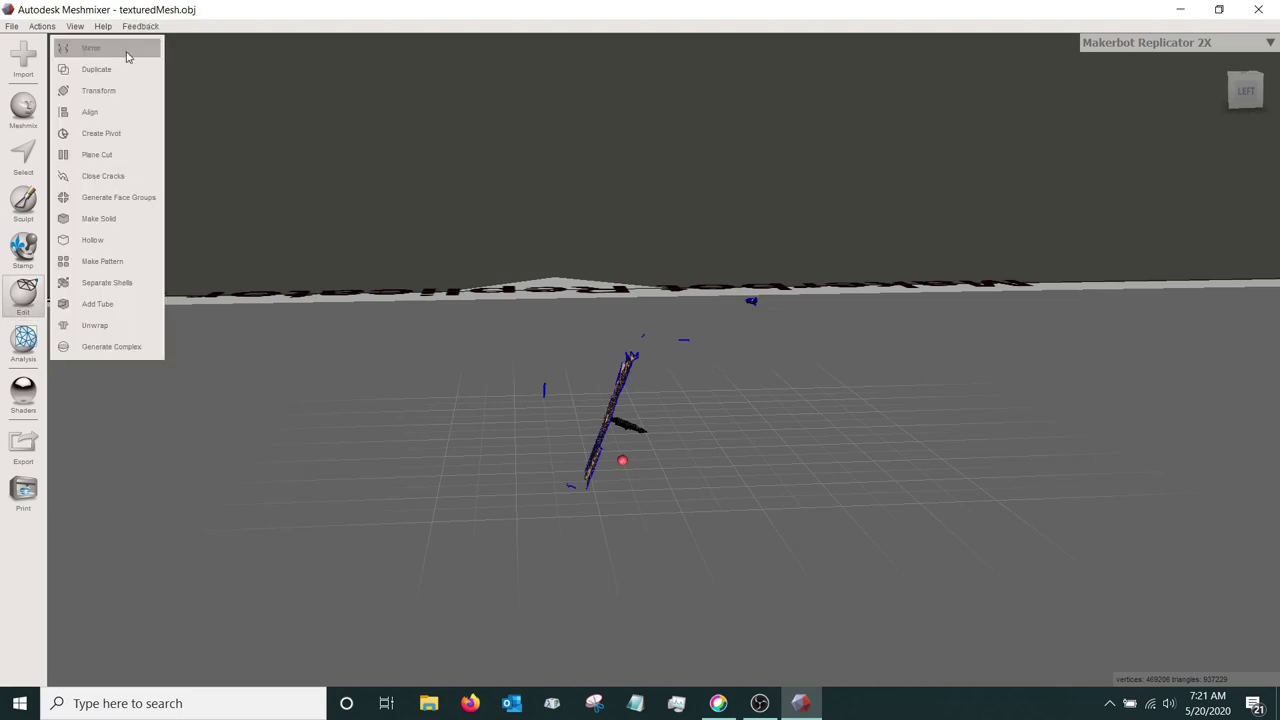
left_click(112, 90)
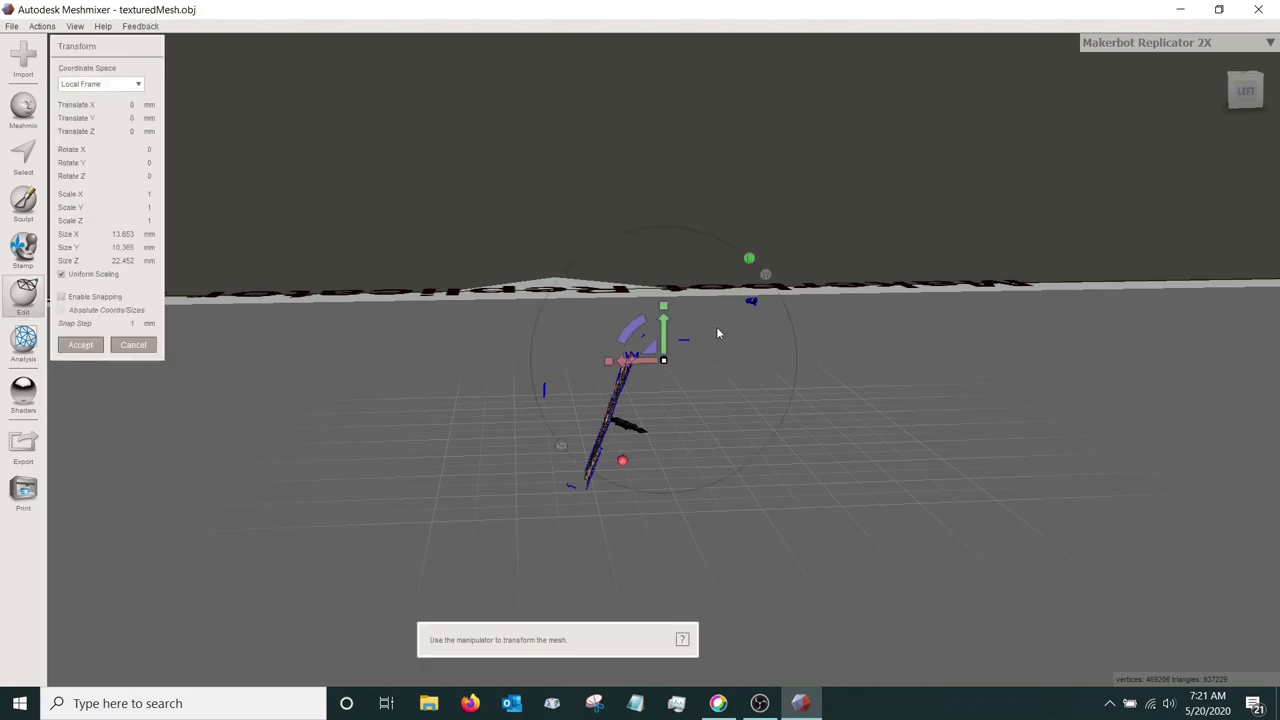
left_click_drag(630, 335, 642, 416)
scroll(642, 416, "up", 3)
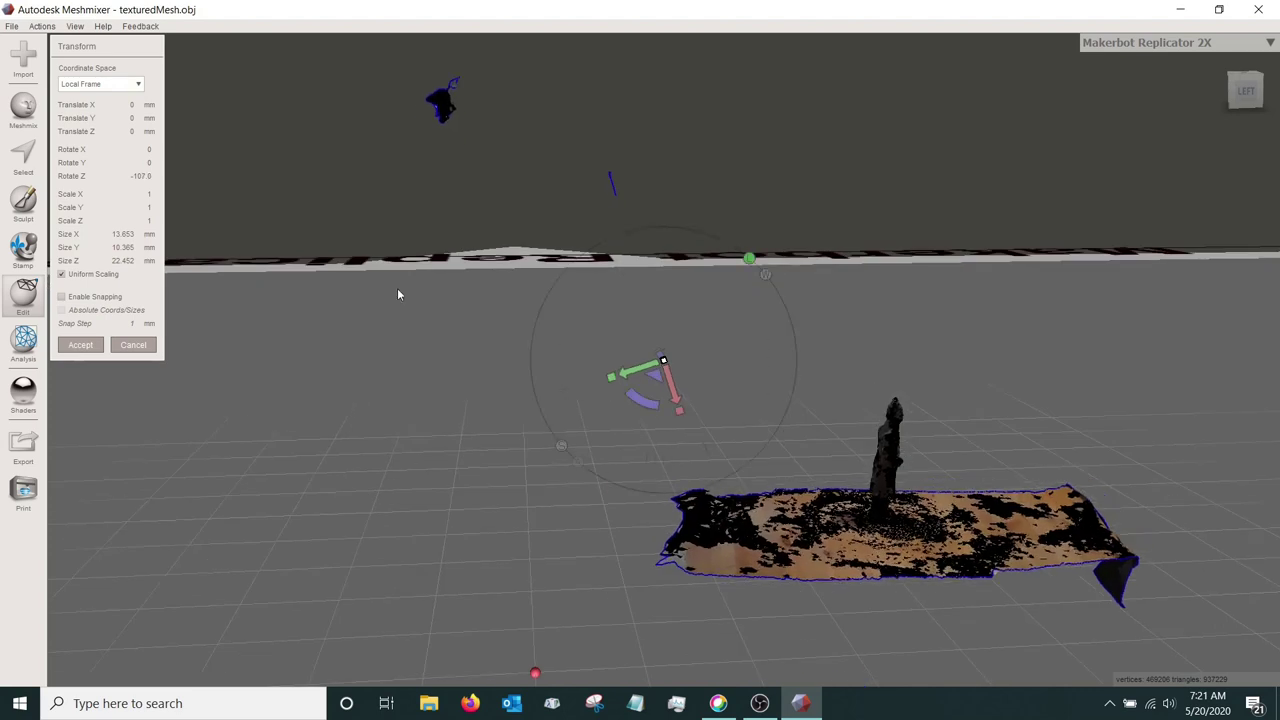
left_click(80, 344)
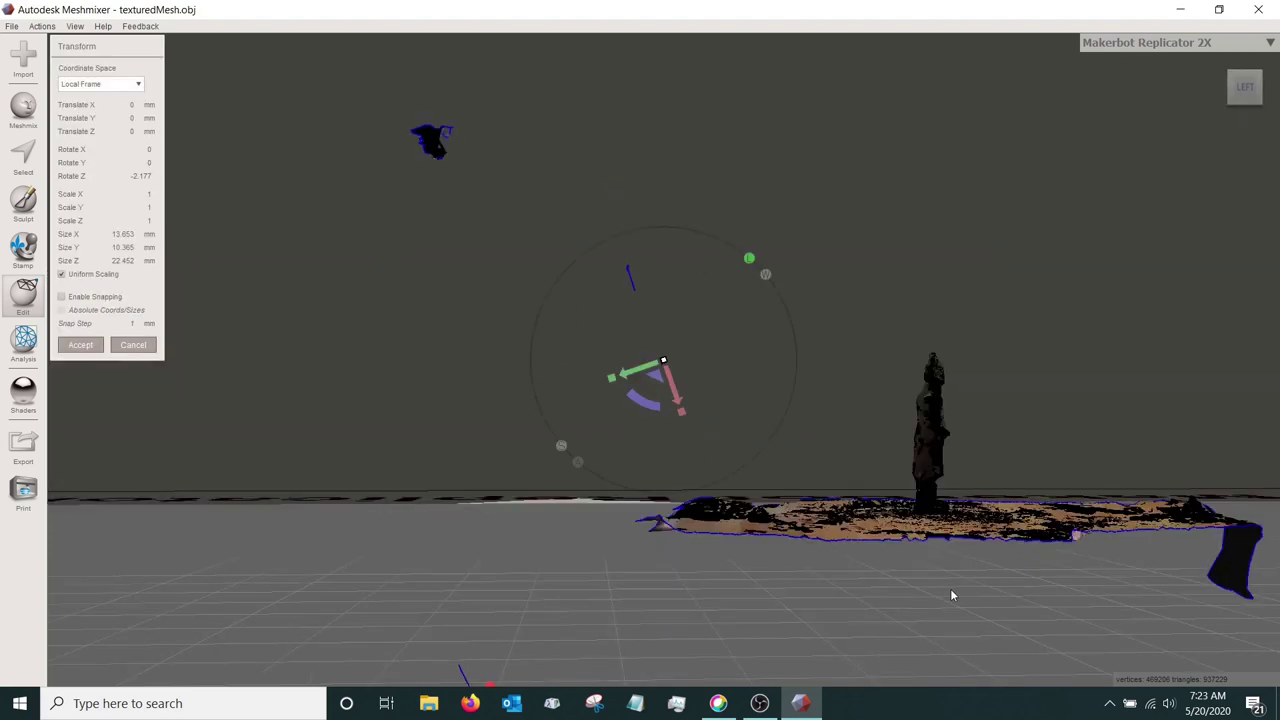
right_click_drag(951, 595, 667, 542)
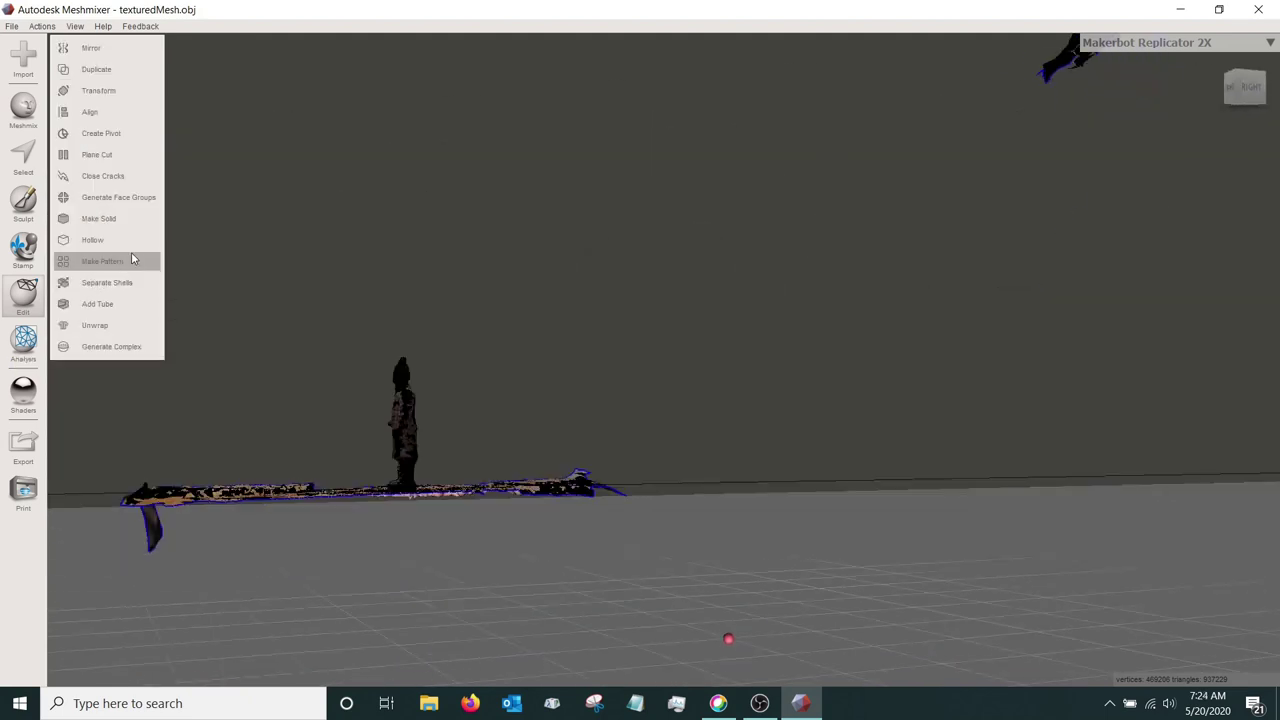
Plane-cut the mesh, discarding everything below the statue's base
left_click(132, 157)
right_click_drag(425, 351, 570, 475)
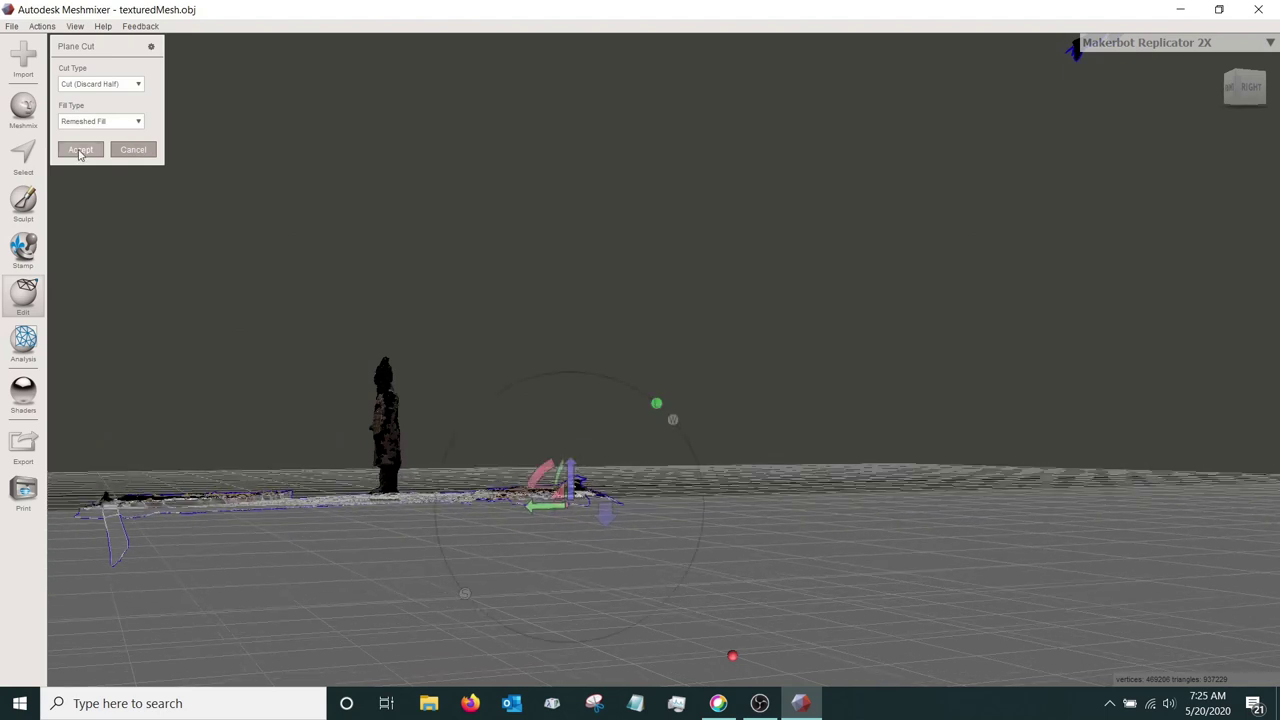
left_click(80, 150)
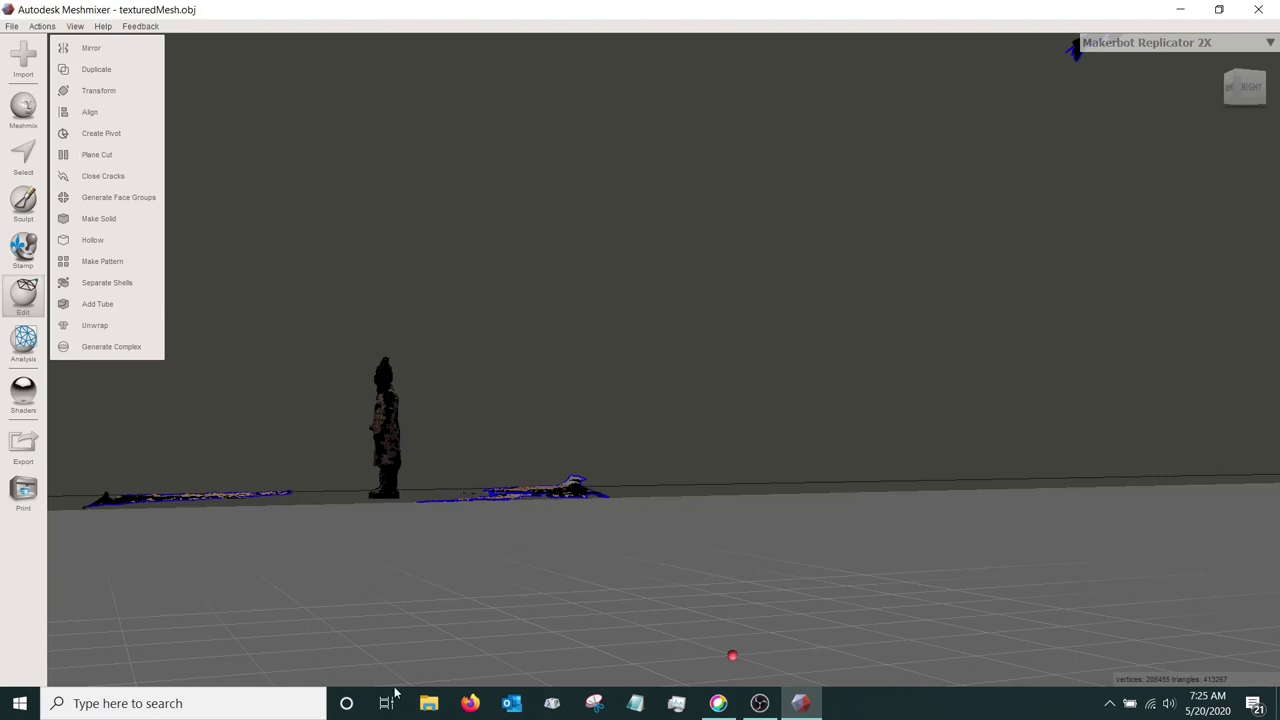
right_click_drag(348, 556, 330, 654)
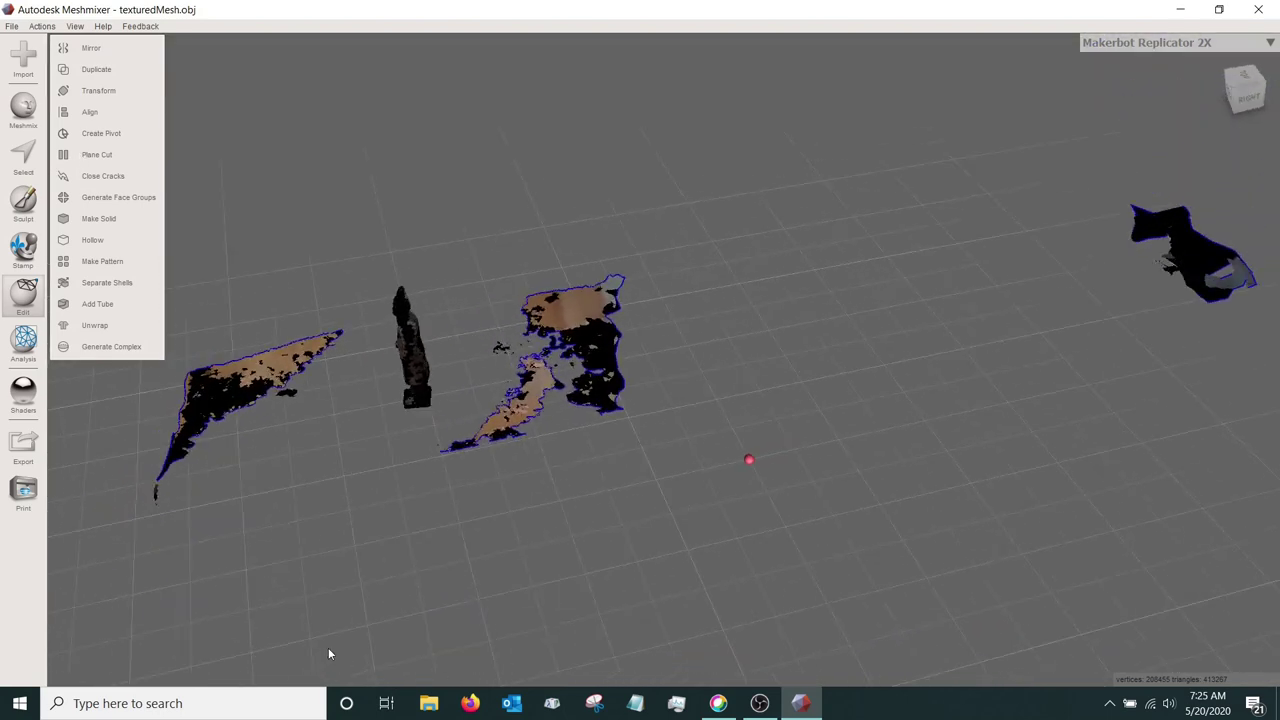
Lasso-select and delete the left, middle and right floor fragments, leaving only the statue
left_click(22, 150)
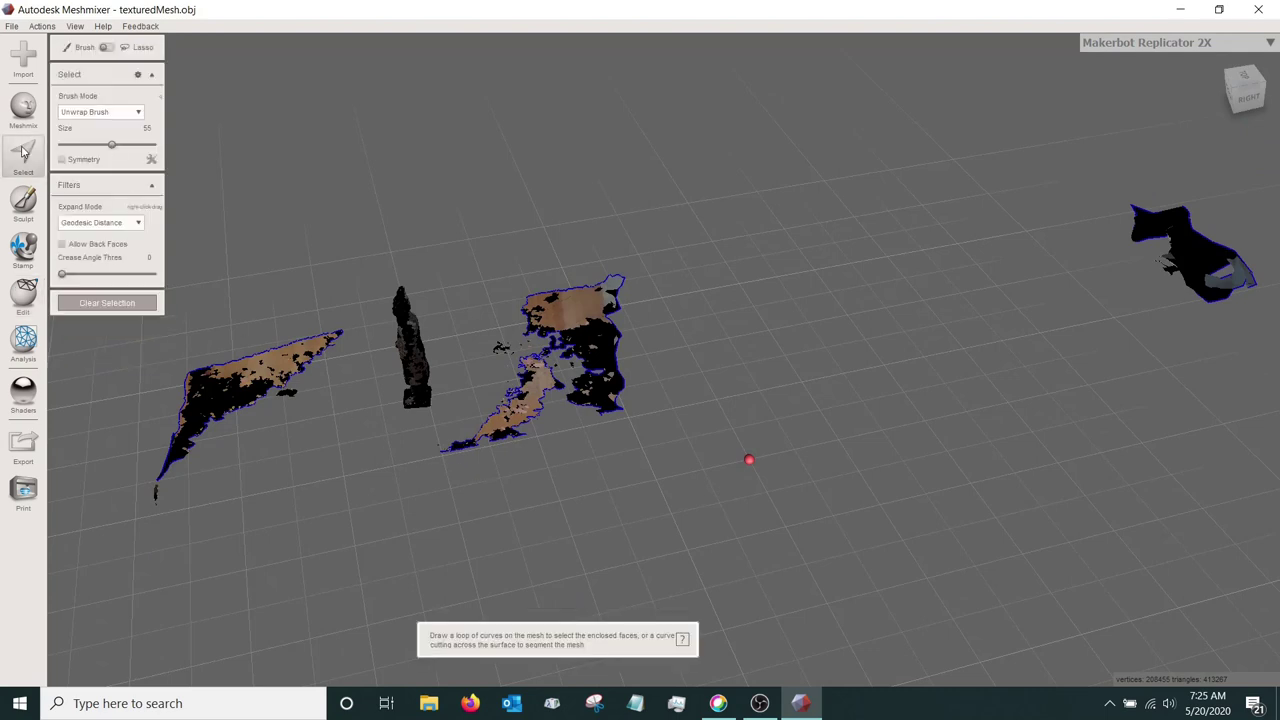
left_click(110, 48)
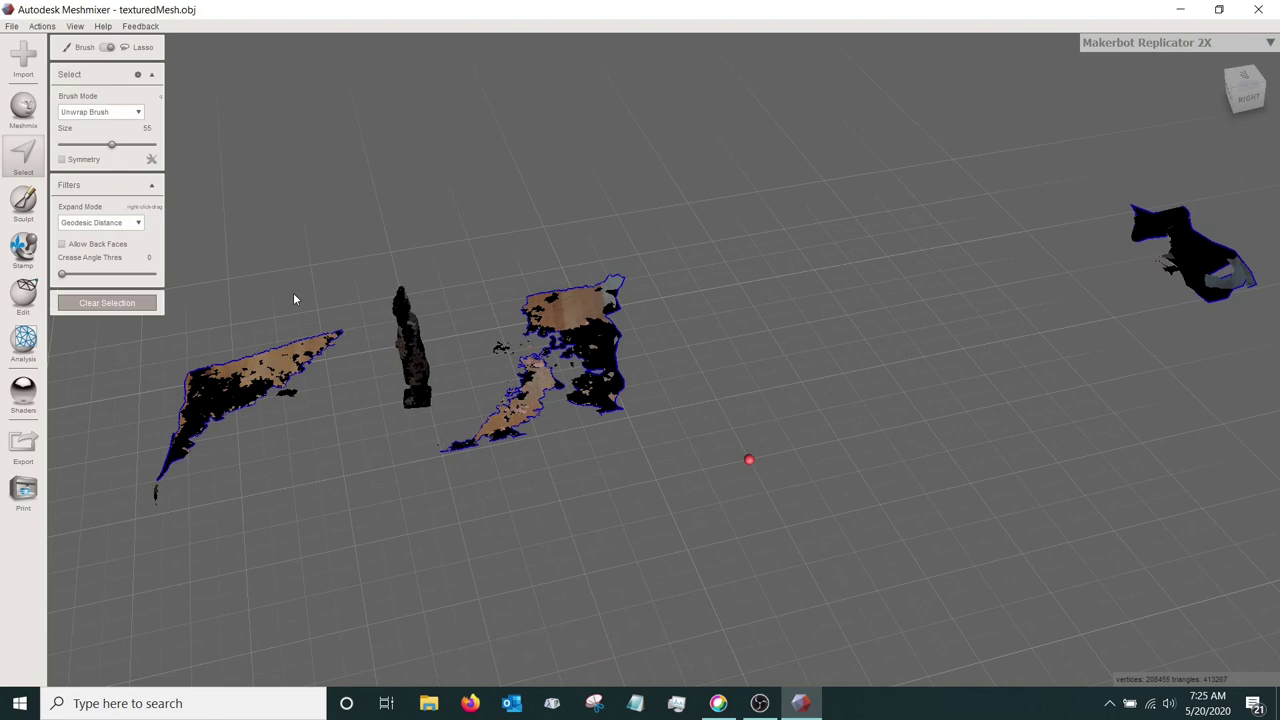
mouse_move(293, 292)
left_mouse_down()
mouse_move(224, 533)
mouse_move(300, 285)
left_mouse_up()
key("Delete")
mouse_move(486, 281)
left_mouse_down()
mouse_move(426, 497)
mouse_move(496, 297)
mouse_move(597, 389)
mouse_move(505, 282)
left_mouse_up()
key("Delete")
key("Delete")
mouse_move(1118, 170)
left_mouse_down()
mouse_move(1250, 395)
mouse_move(1266, 262)
mouse_move(1105, 180)
left_mouse_up()
key("Delete")
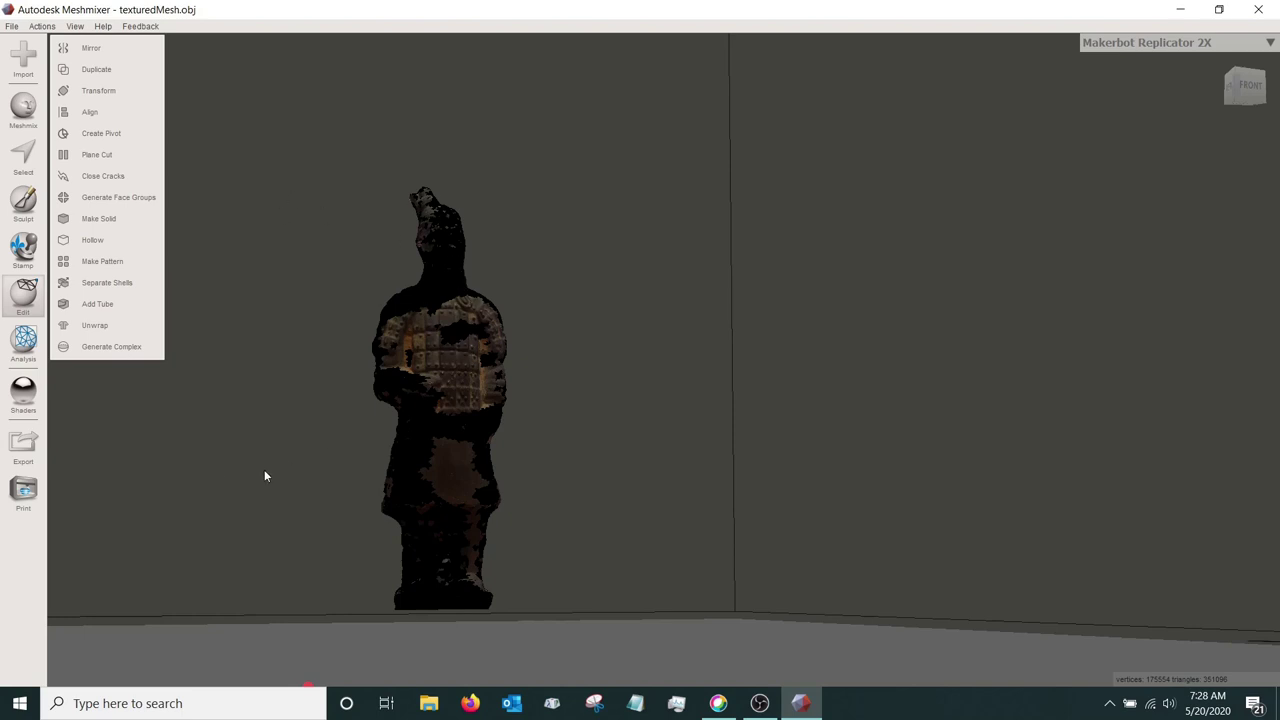
Run Inspector's Auto Repair All on the statue, bringing it to 351,092 triangles
left_click(14, 333)
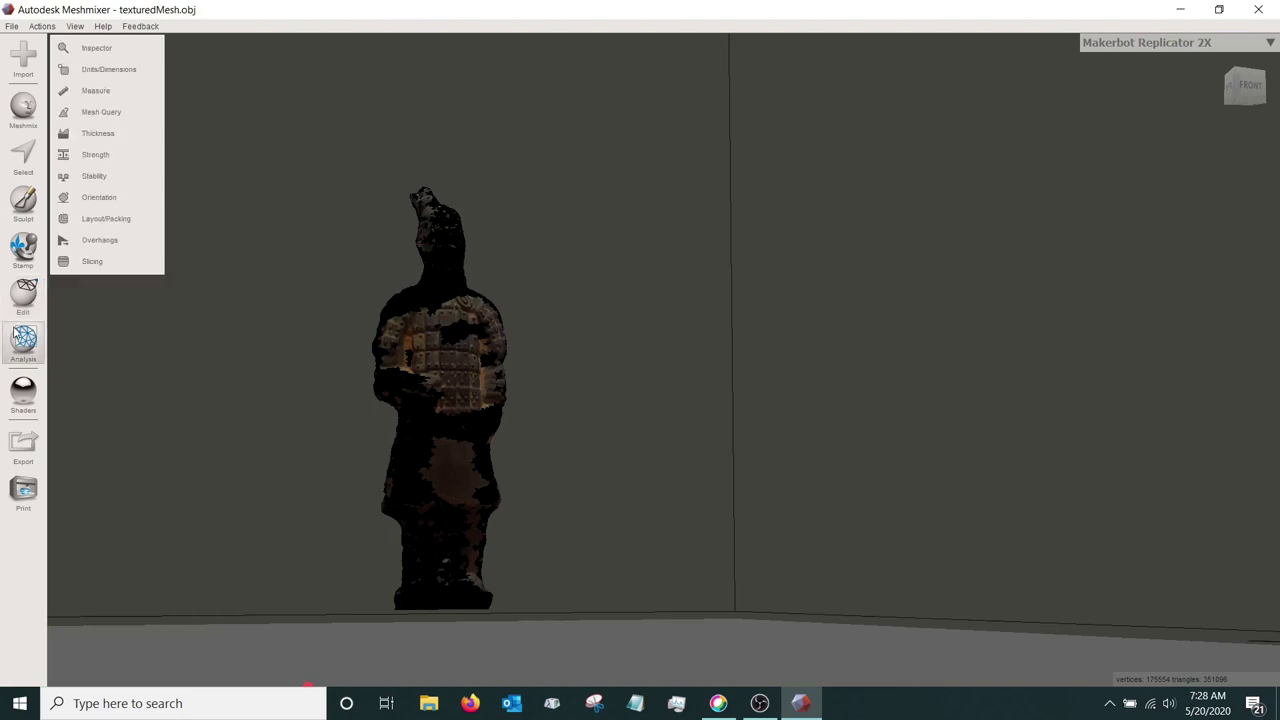
left_click(64, 50)
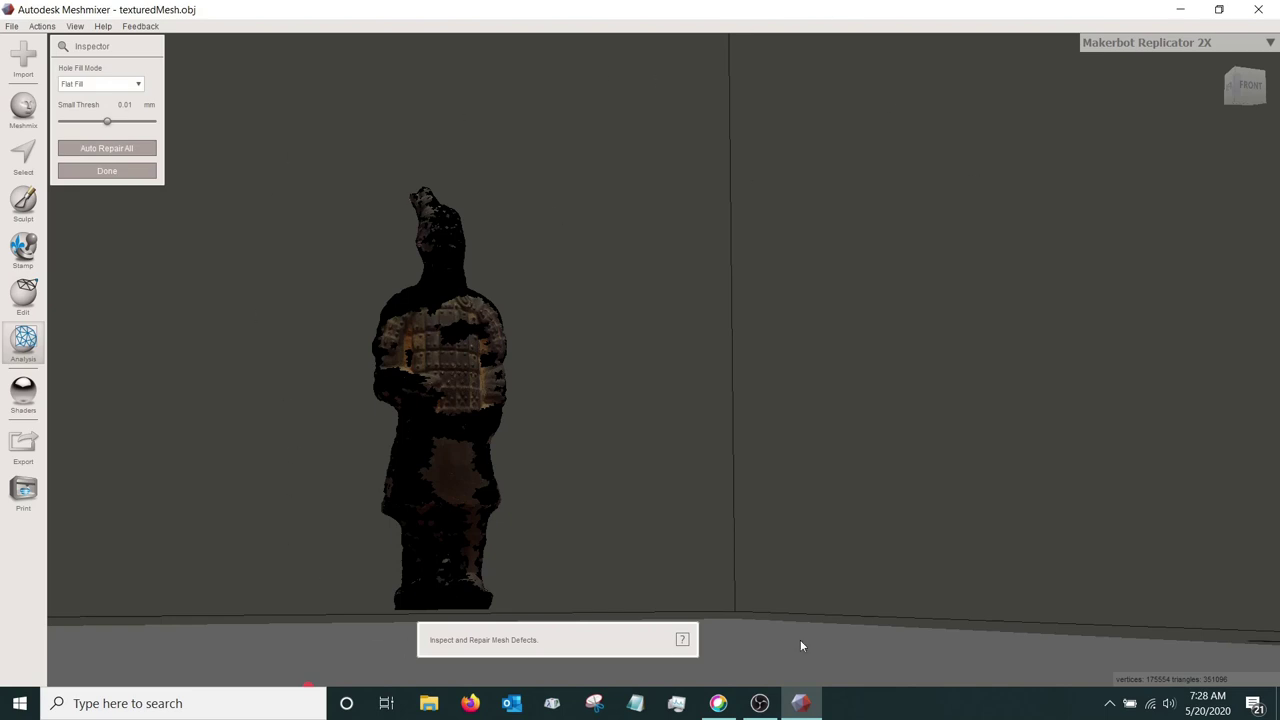
left_click(95, 149)
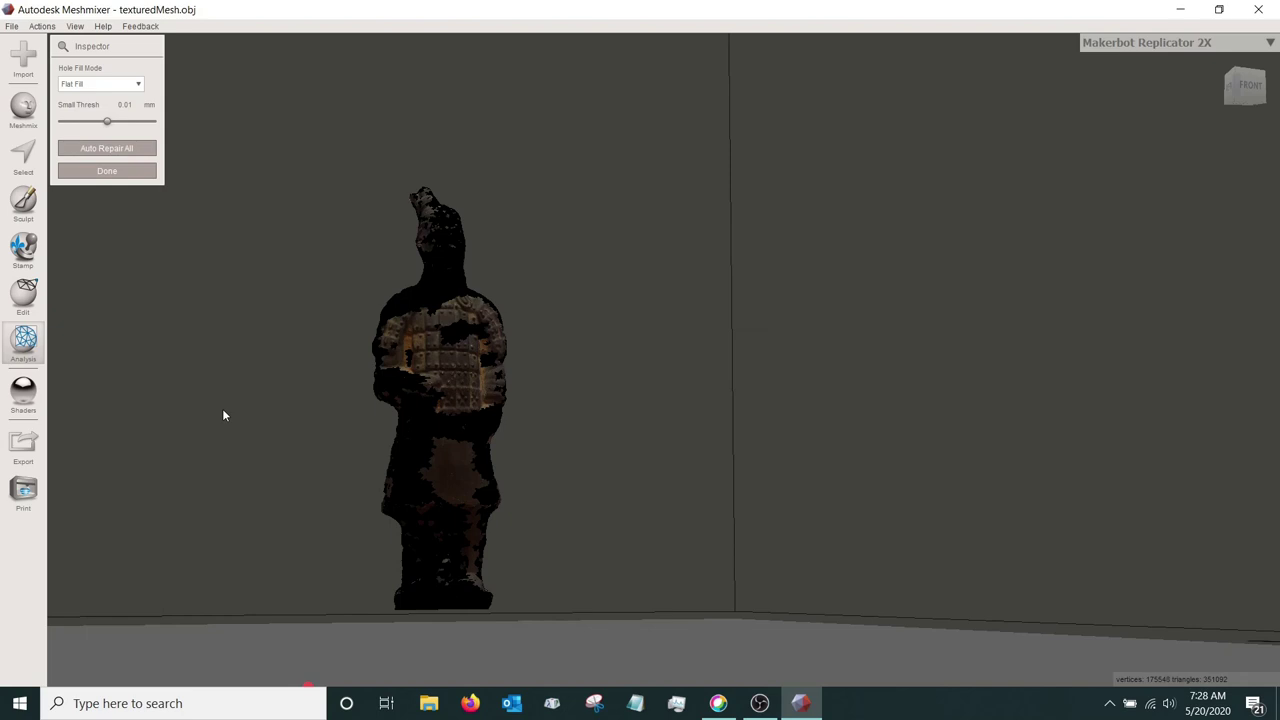
left_click(110, 174)
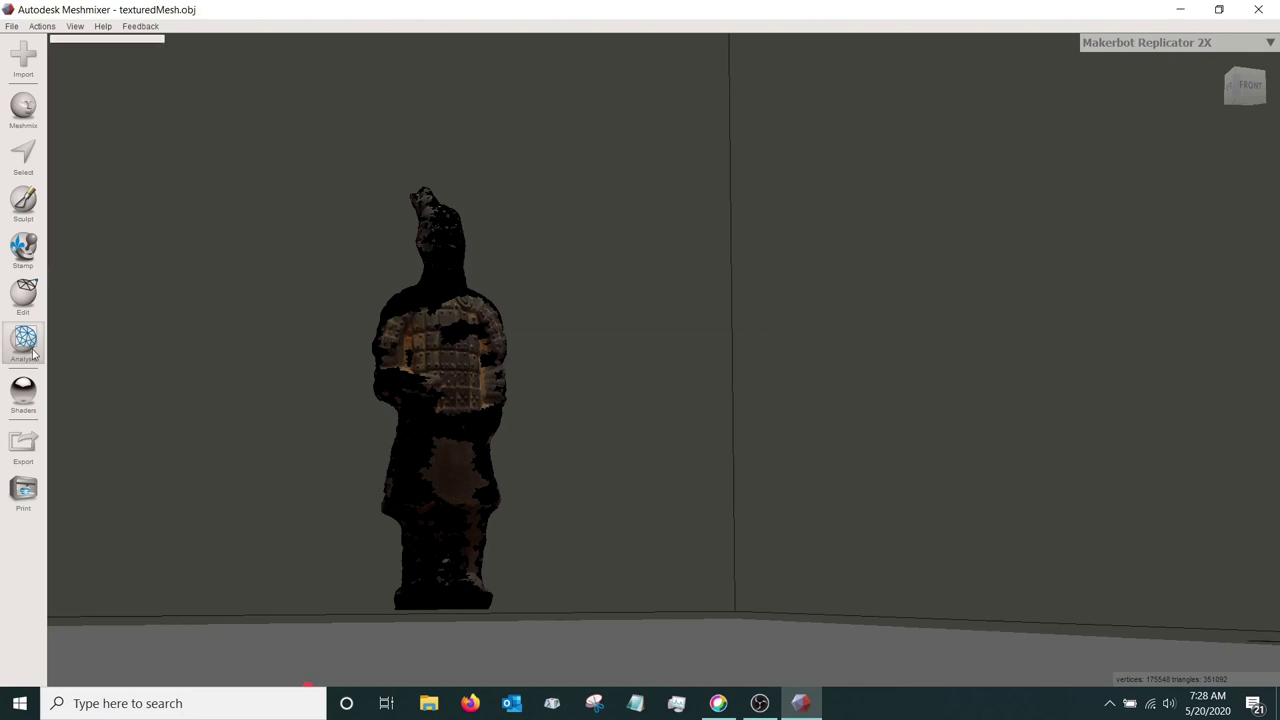
left_click(271, 394)
right_click_drag(271, 394, 472, 27)
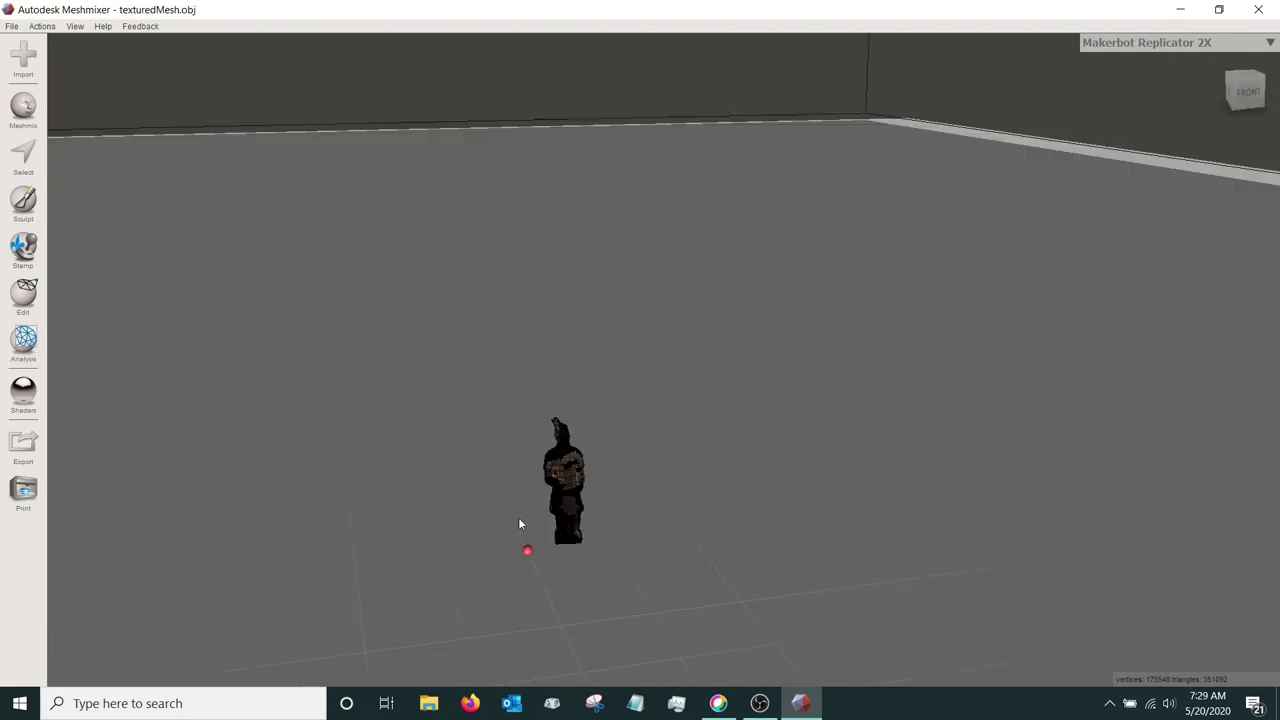
Export the statue mesh in OBJ Format (*.obj) and begin naming the file 'statue'
left_click(9, 27)
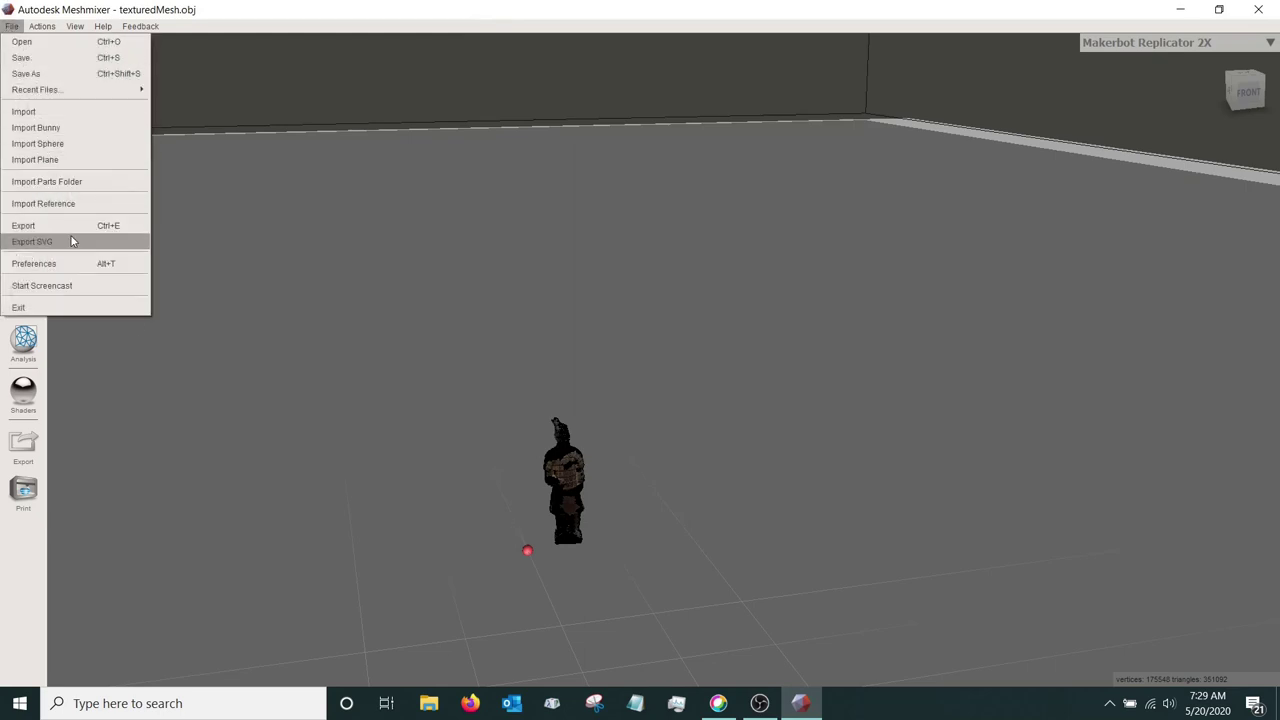
left_click(71, 228)
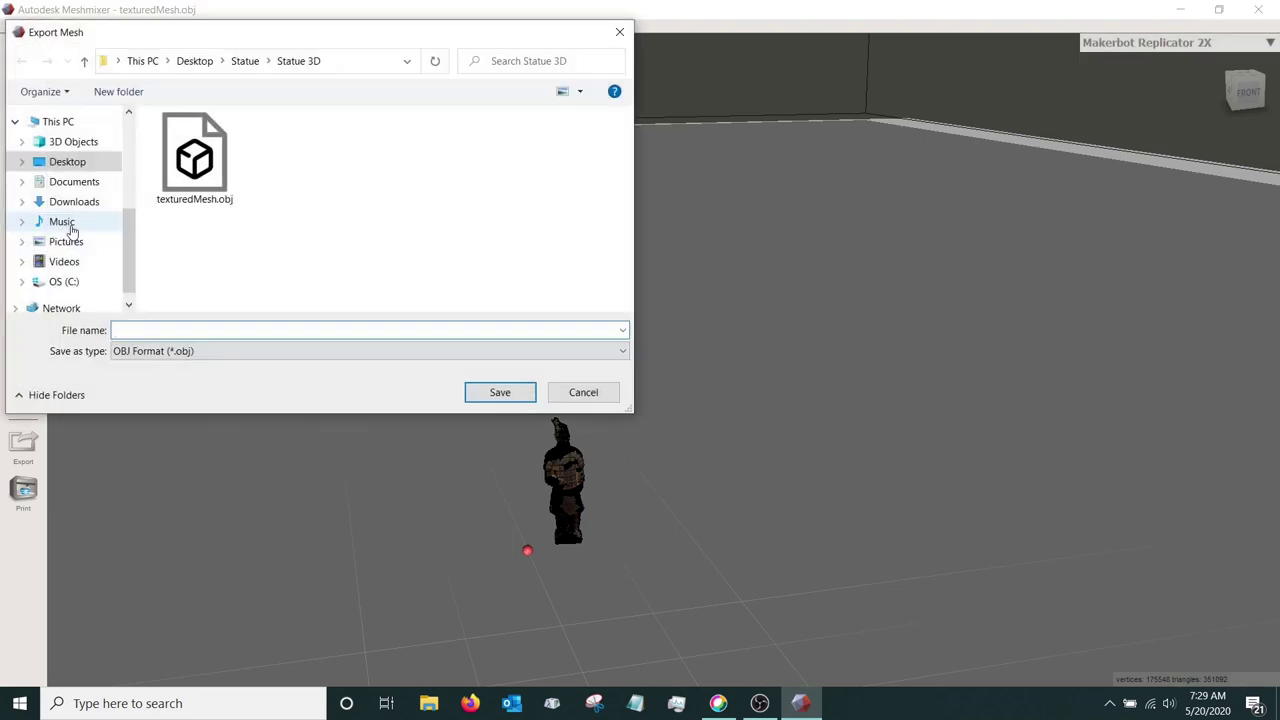
left_click(139, 353)
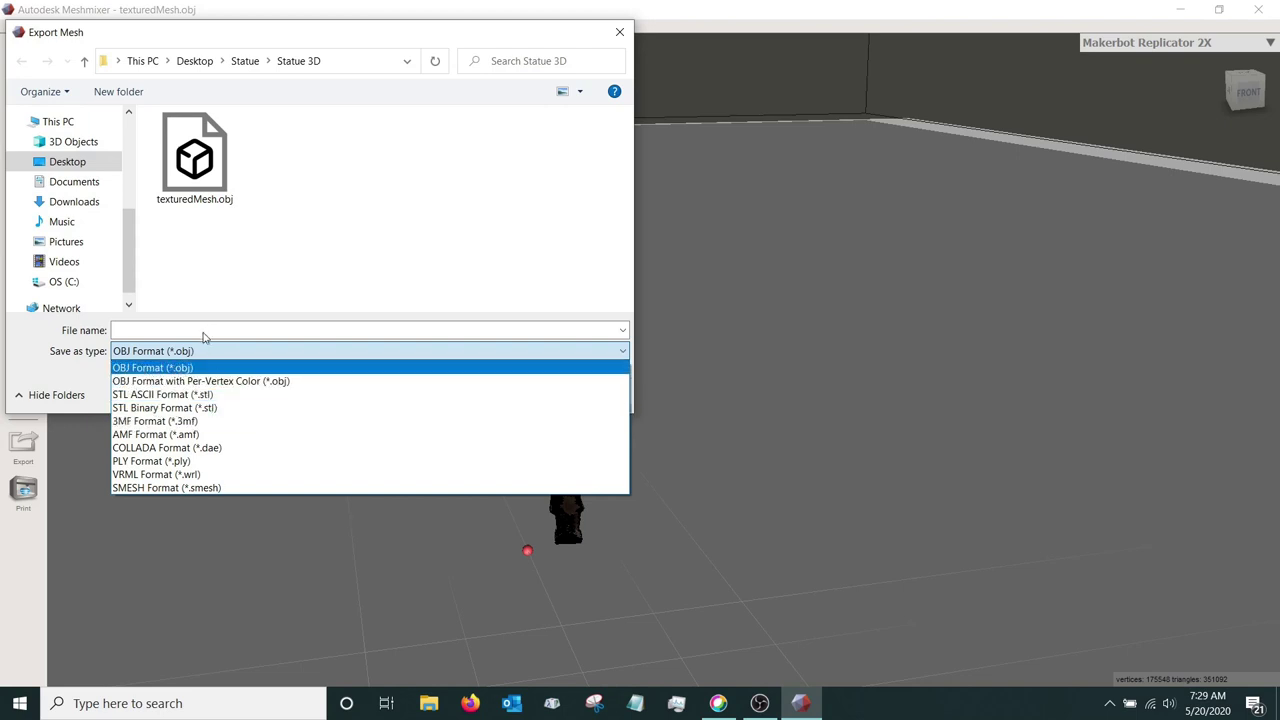
left_click(203, 331)
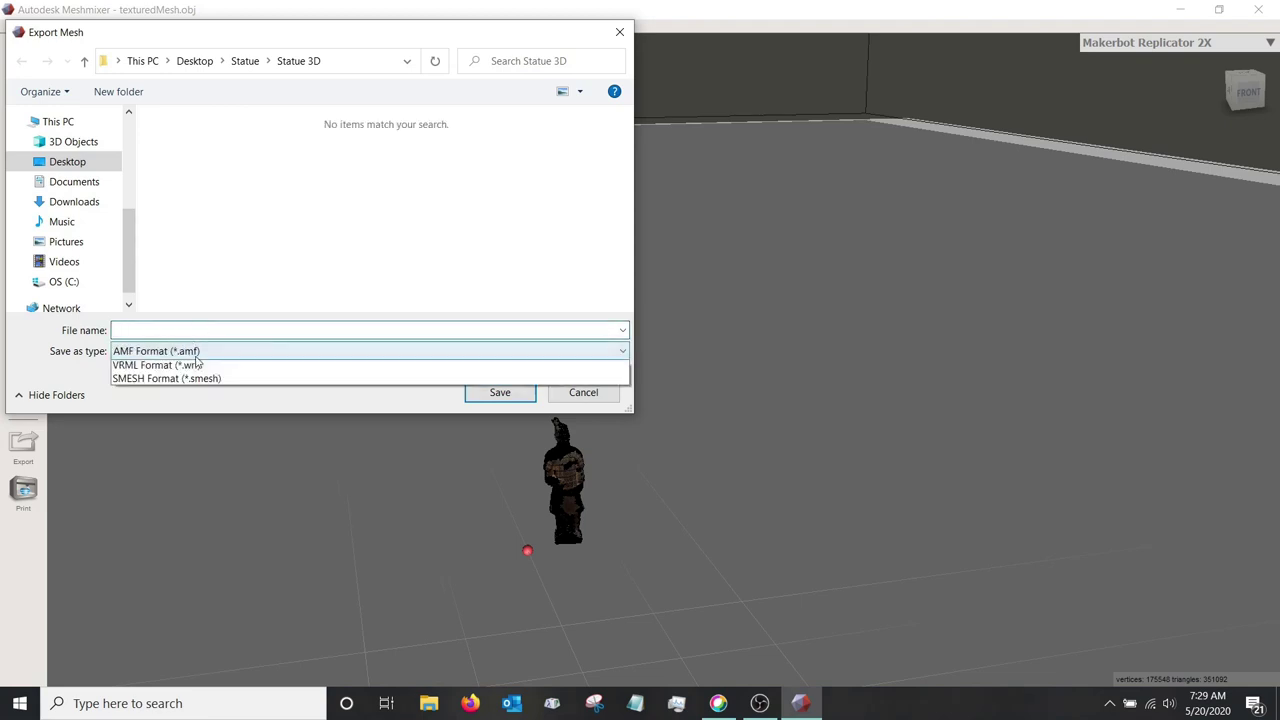
left_click(199, 351)
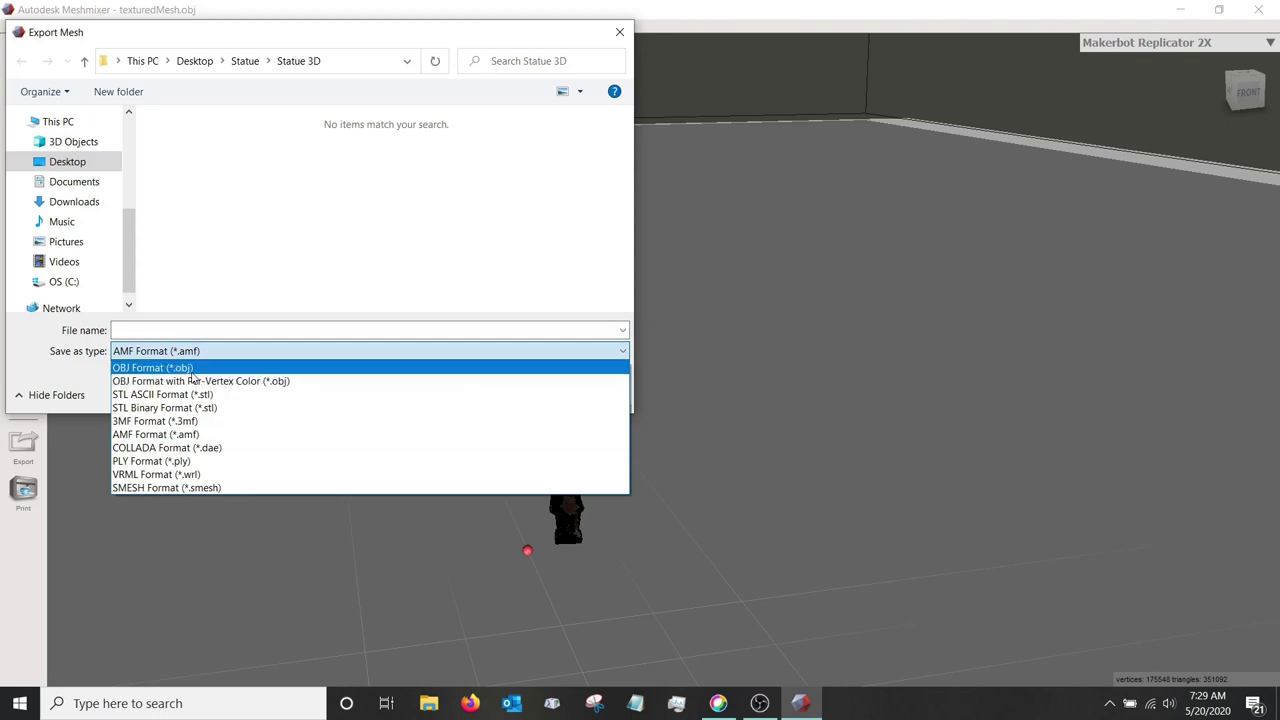
left_click(190, 368)
left_click(206, 349)
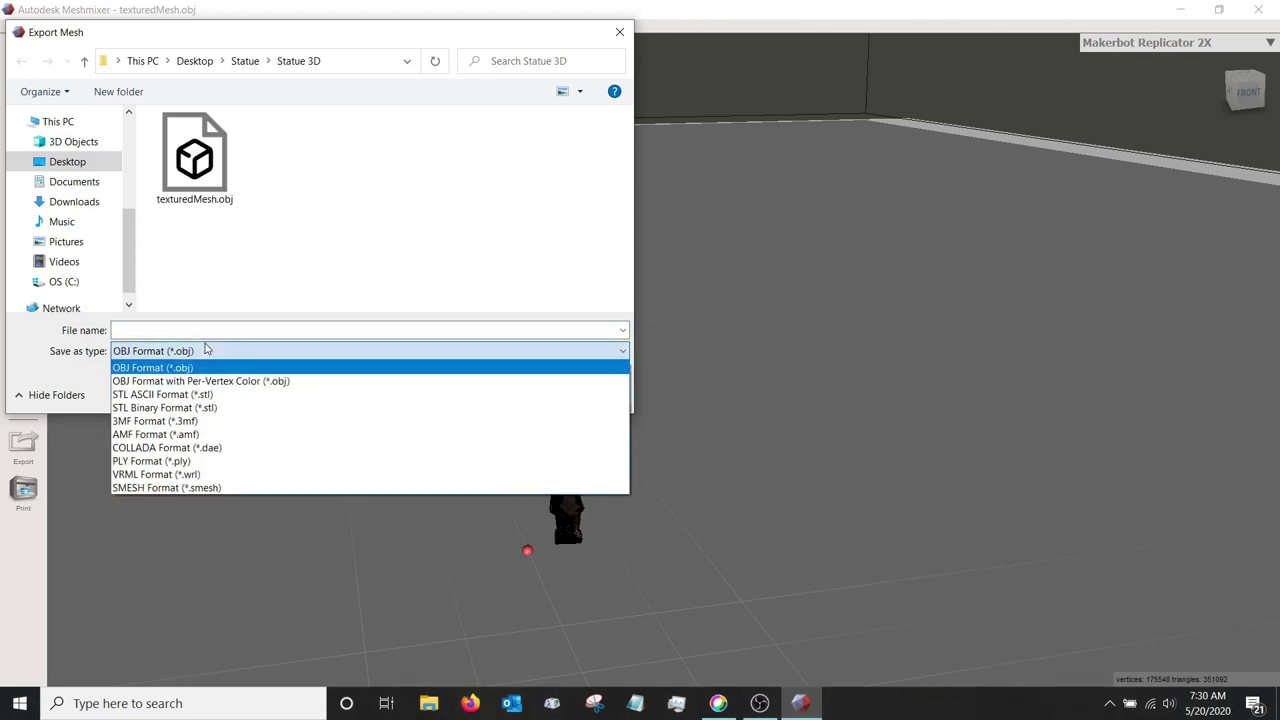
left_click(207, 331)
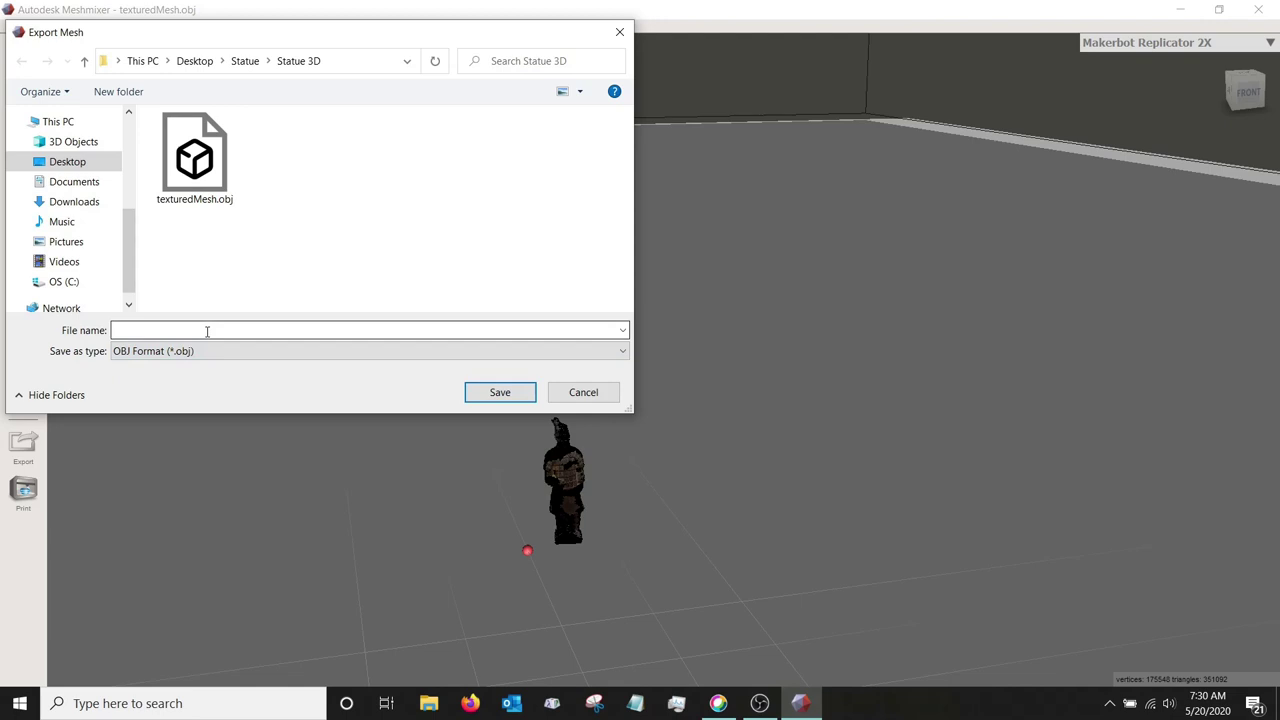
left_click(207, 331)
type("statue")
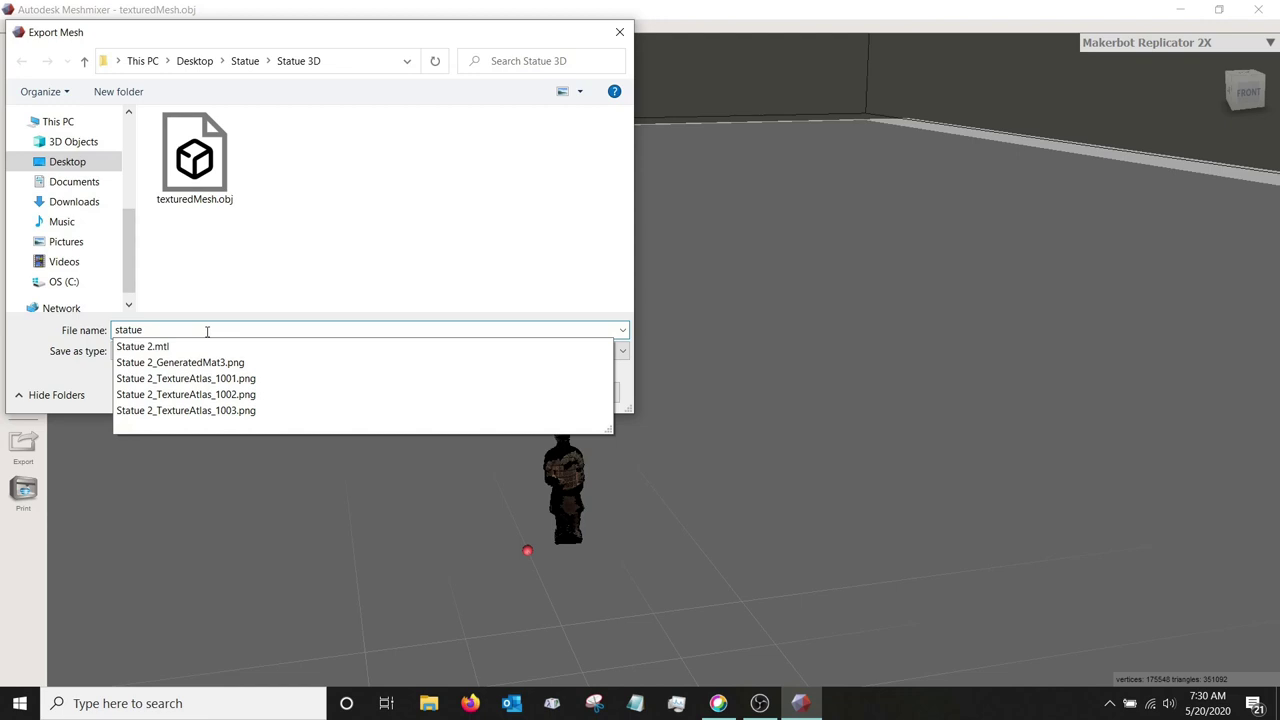
Save the export as 'statue finish', then launch Ultimaker Cura 4.5 from Windows Search
type("finish")
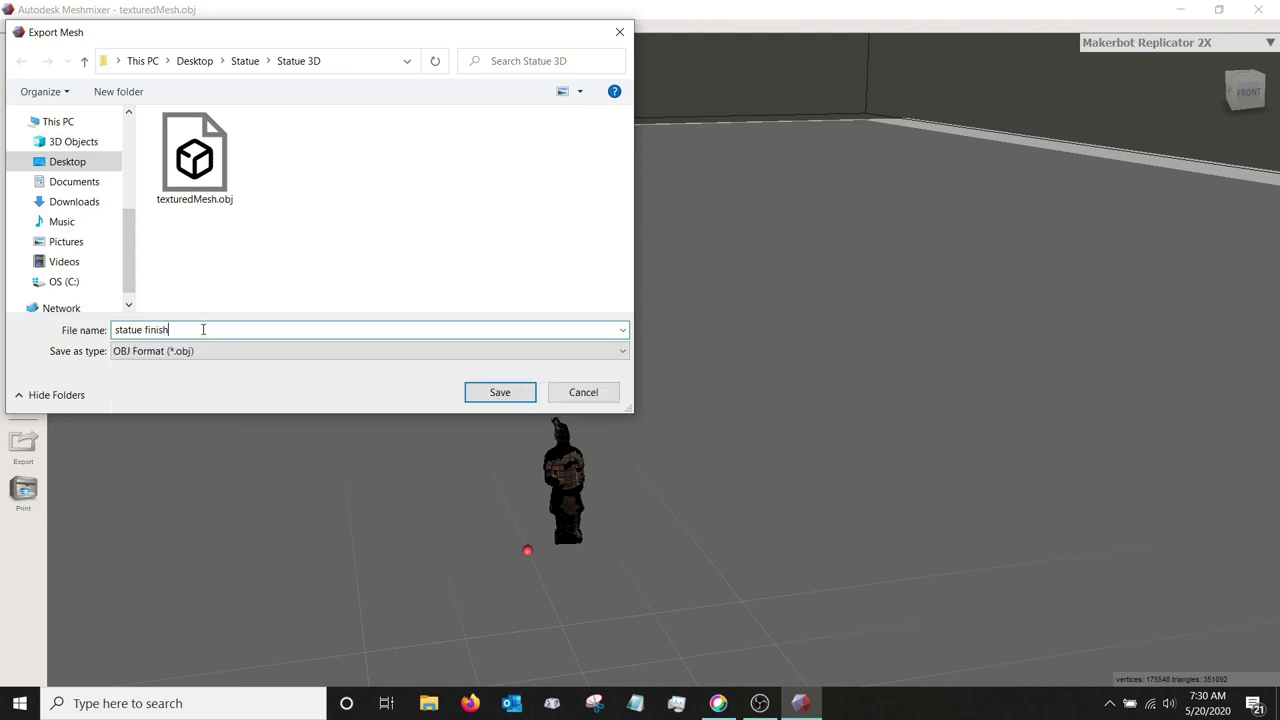
left_click(508, 403)
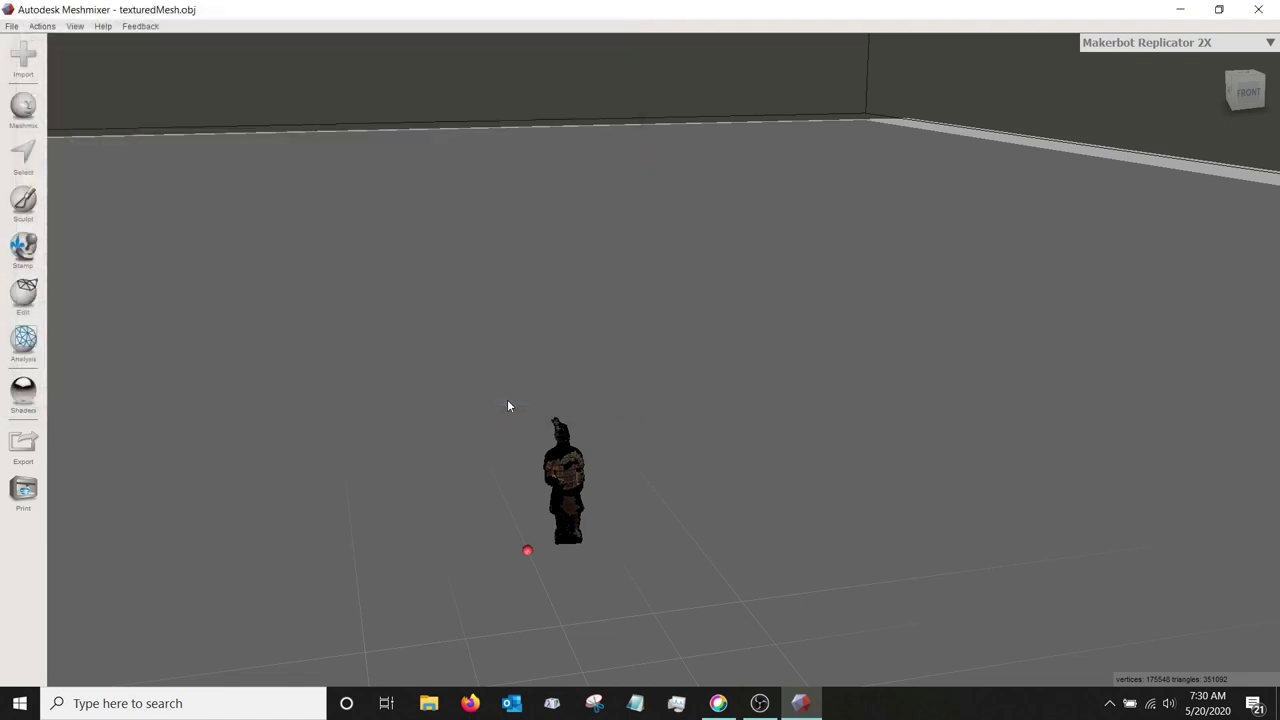
left_click(172, 706)
type("cure")
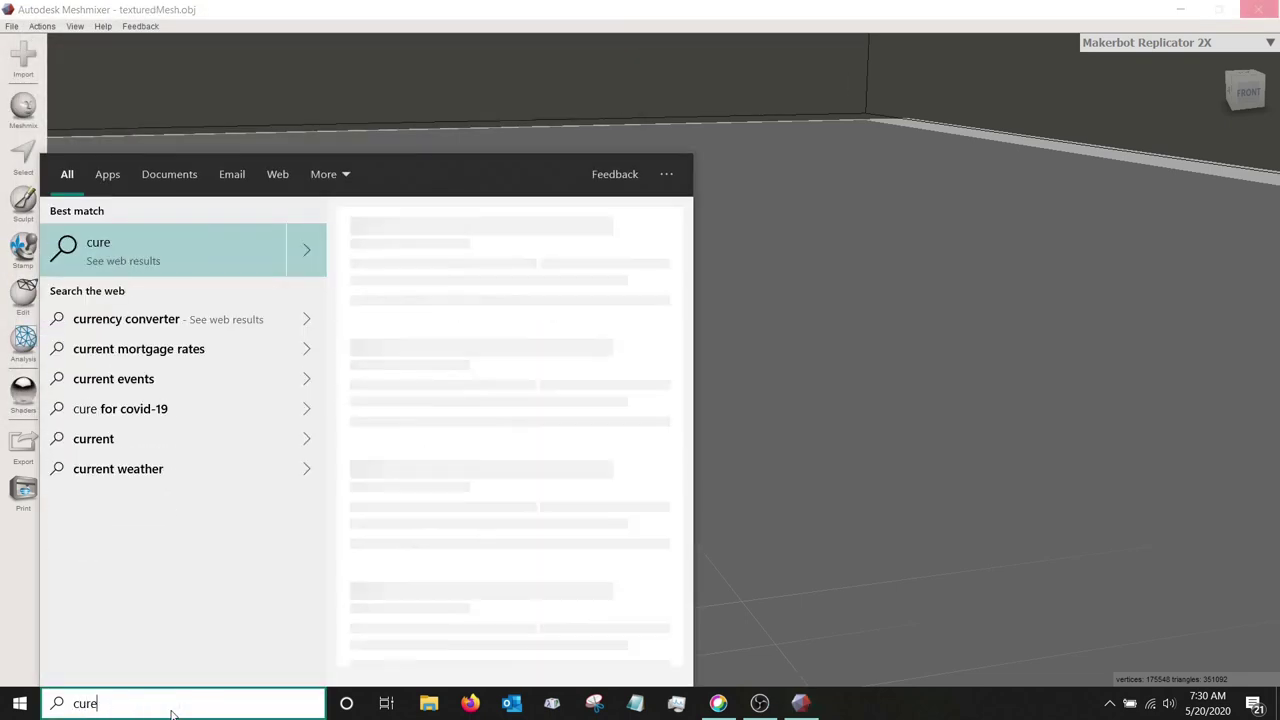
key("BackSpace")
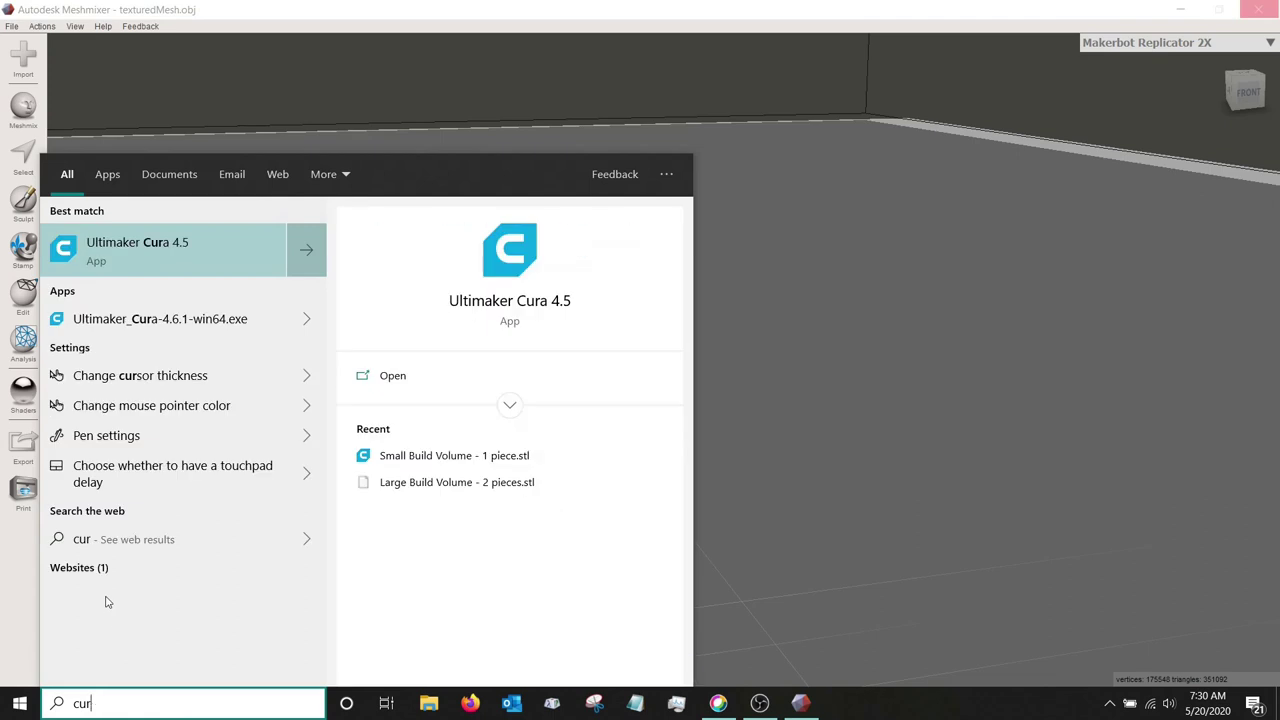
left_click(147, 258)
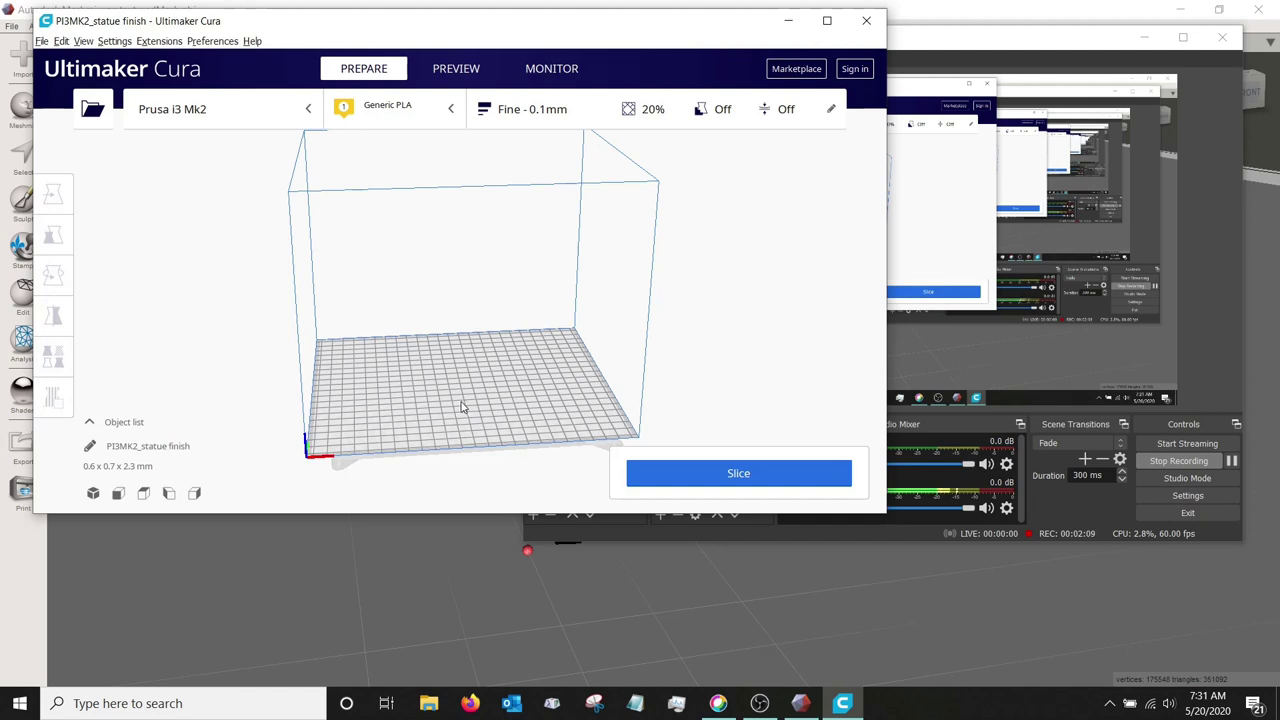
Uniformly scale the statue to 10 mm in X, making it 10 × 13.0 × 41.2 mm
right_click_drag(463, 409, 440, 435)
scroll(439, 433, "up", 5)
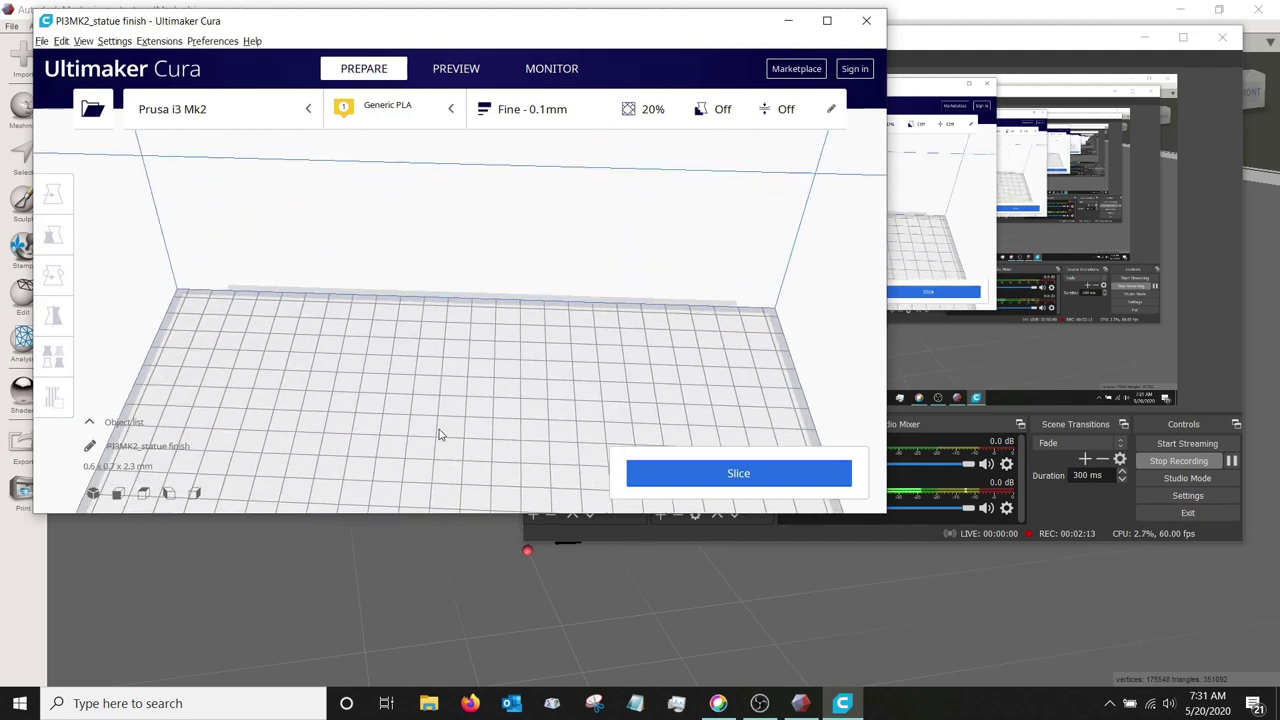
right_click_drag(437, 434, 453, 242)
scroll(453, 230, "up", 5)
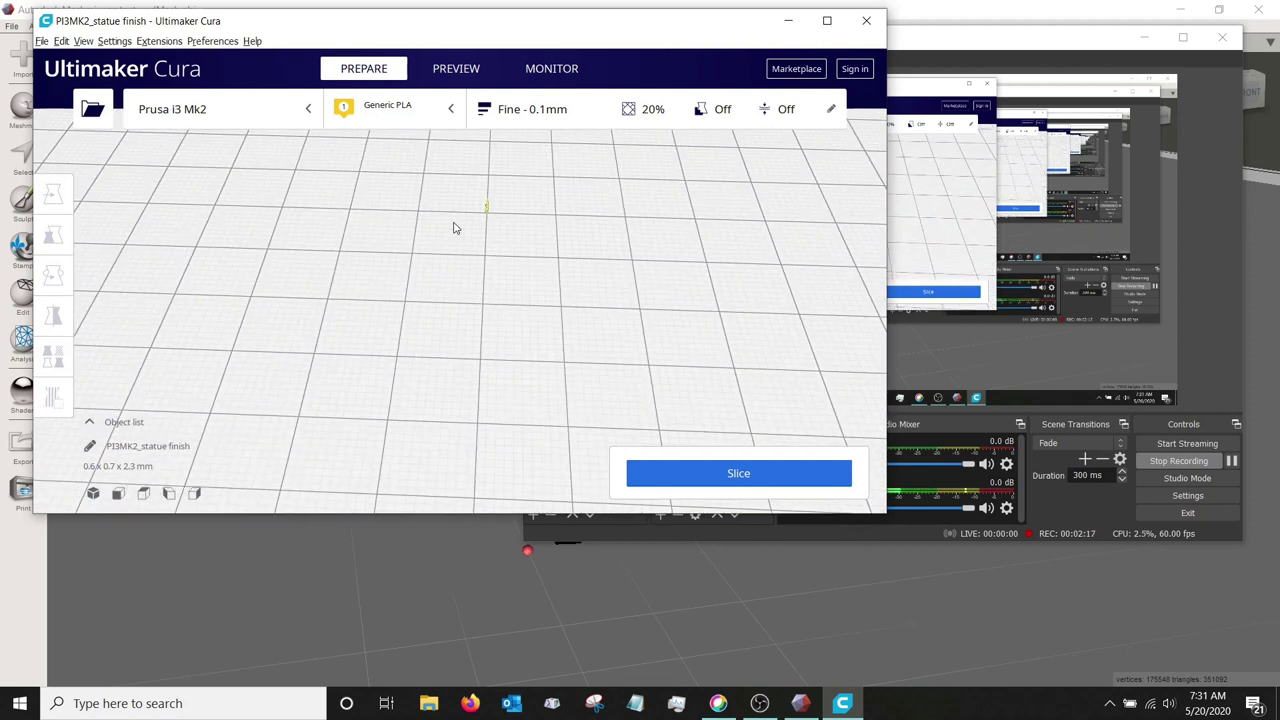
scroll(453, 228, "up", 3)
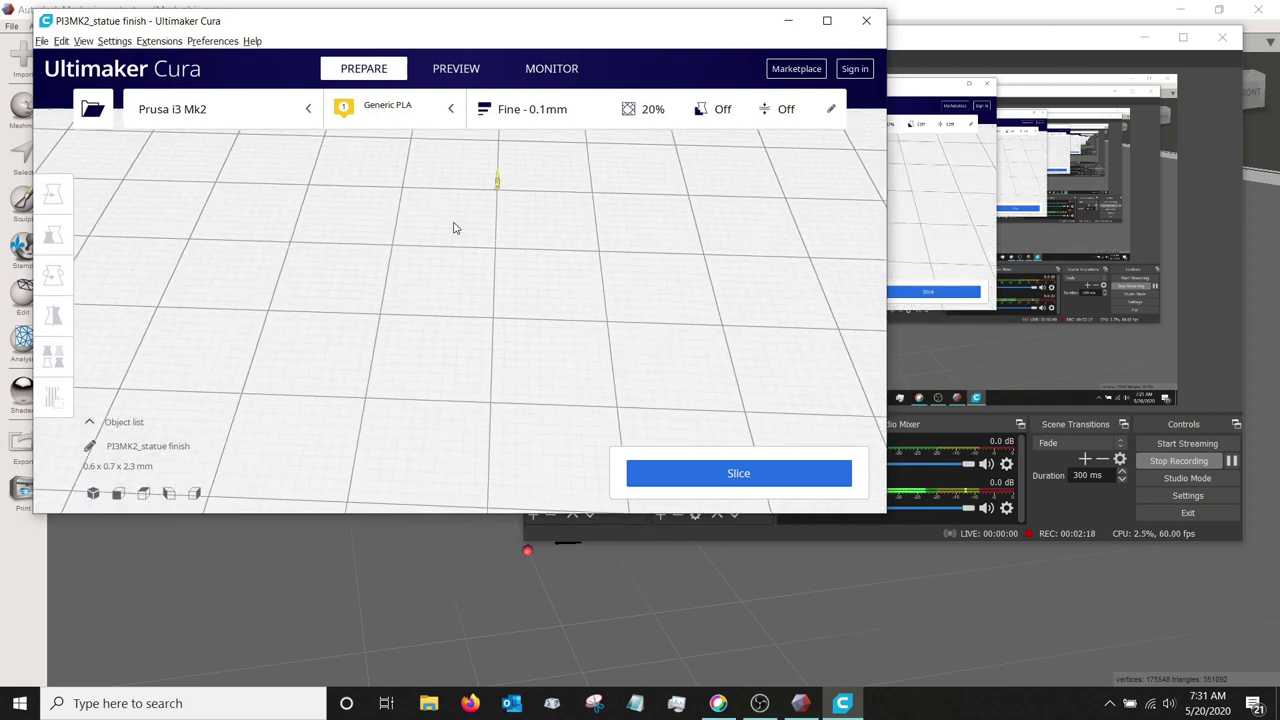
left_click(497, 179)
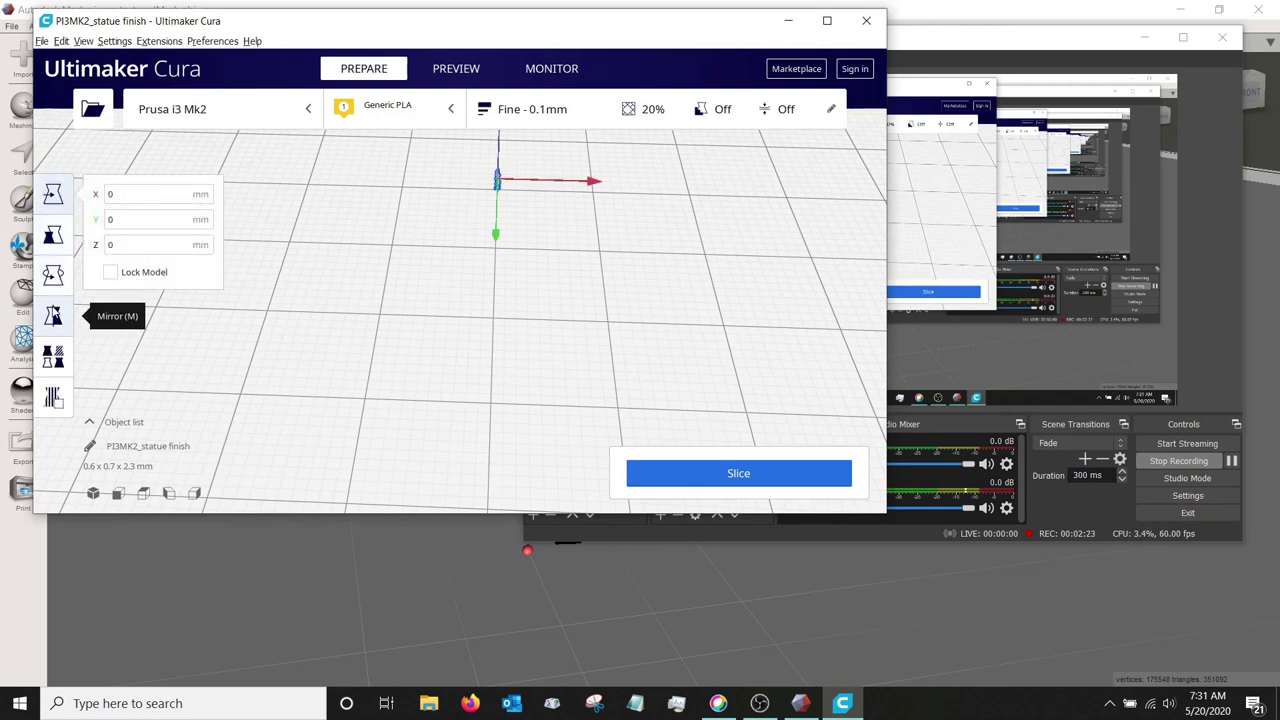
left_click(53, 234)
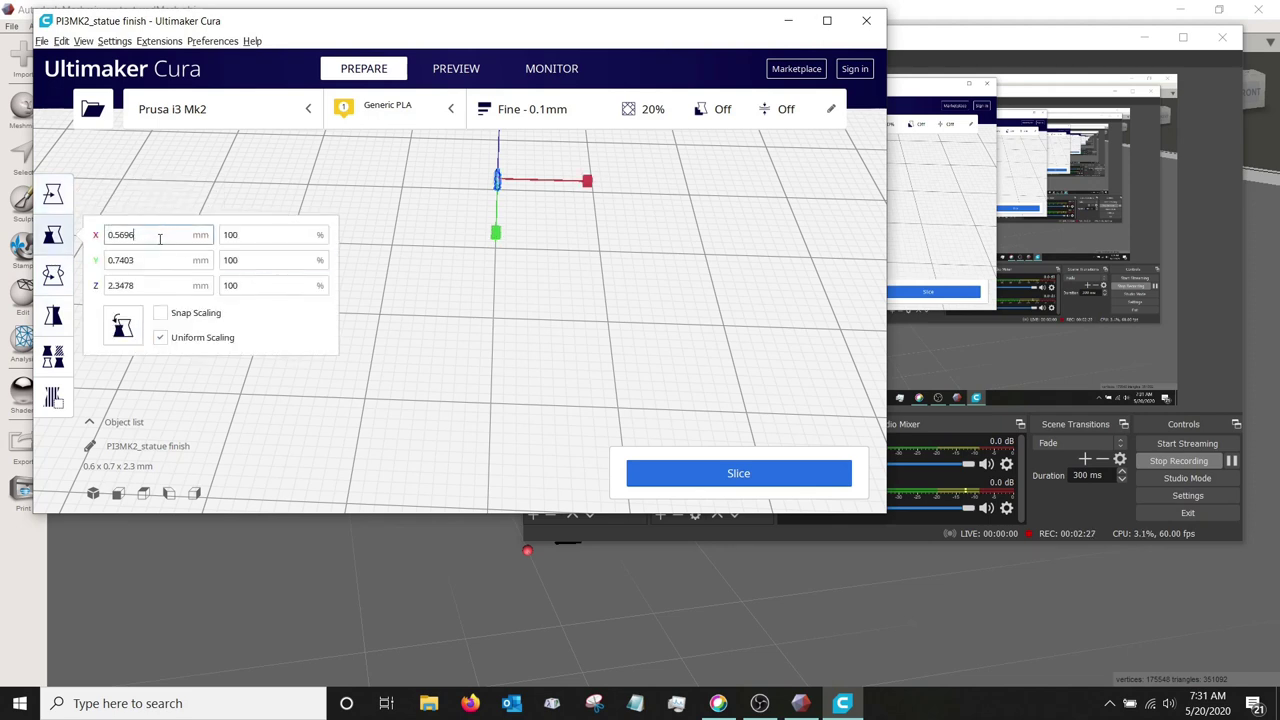
double_click(159, 239)
type("10")
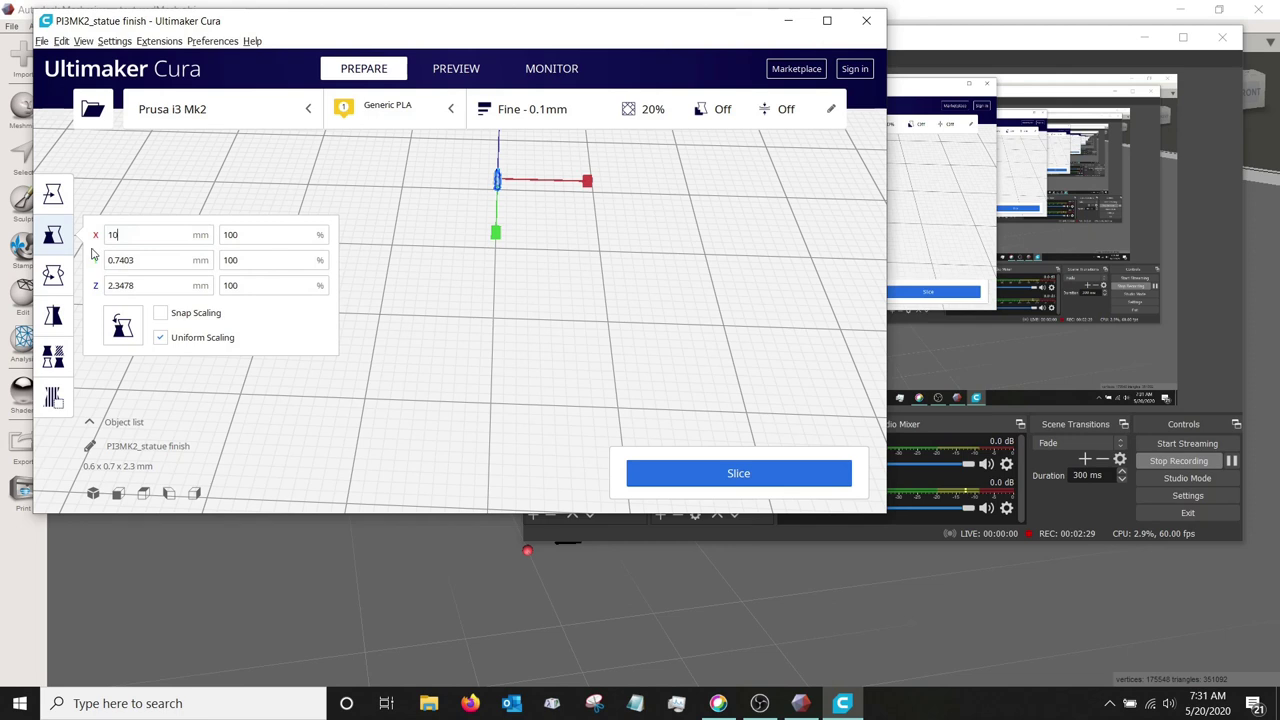
left_click(168, 261)
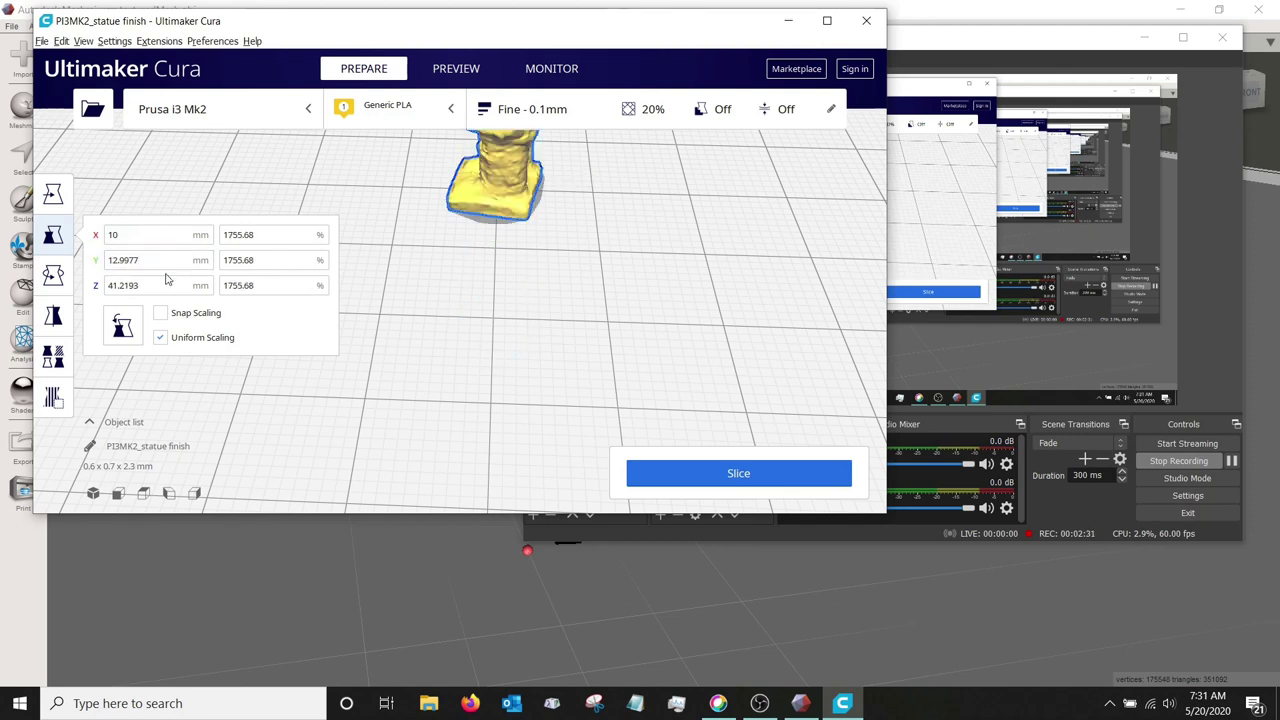
left_click(563, 417)
key("Left")
key("Left")
key("Left")
key("Left")
key("Left")
key("Left")
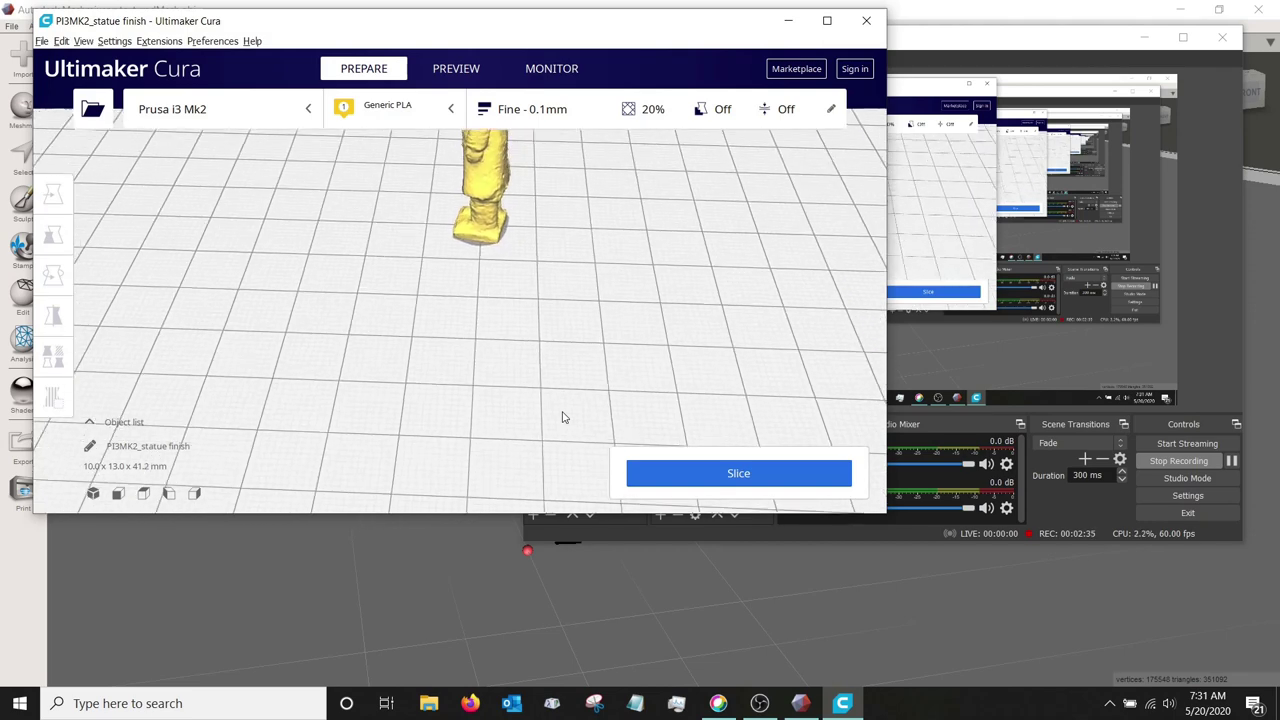
right_click_drag(426, 382, 658, 362)
key("Left")
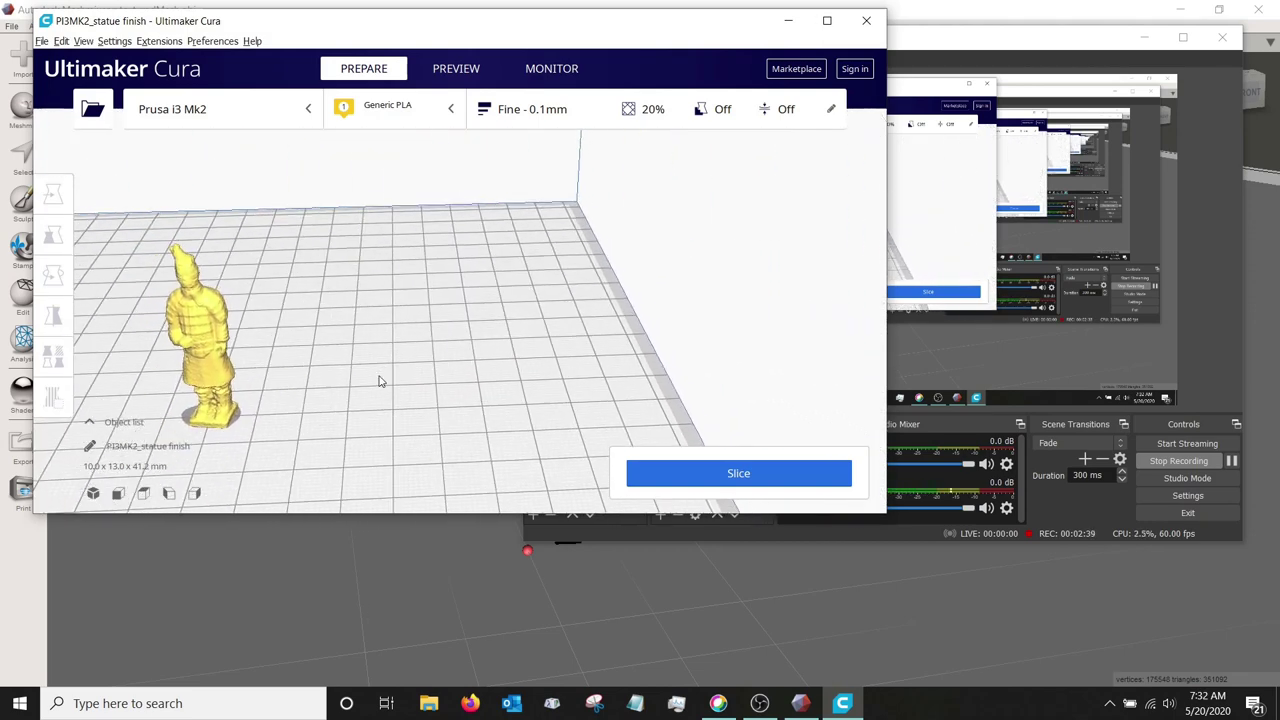
key("Right")
right_click_drag(374, 383, 577, 358)
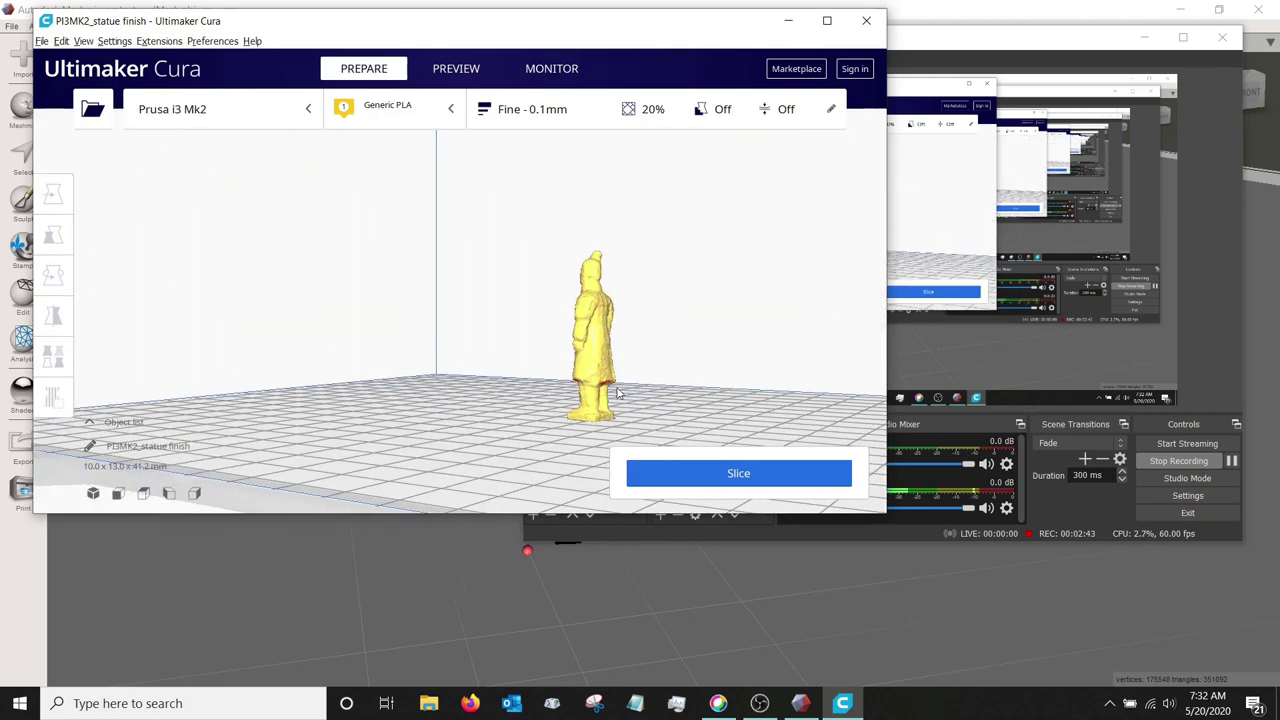
middle_click_drag(618, 388, 434, 425)
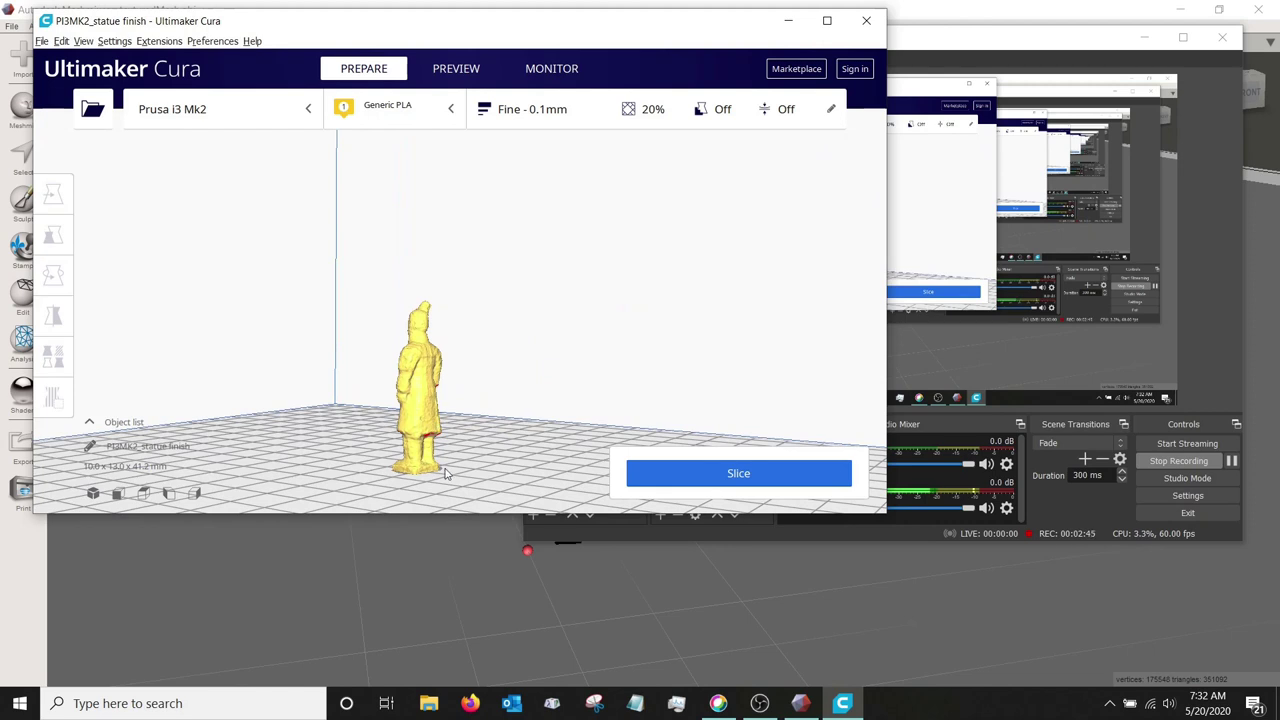
right_click_drag(446, 472, 2, 468)
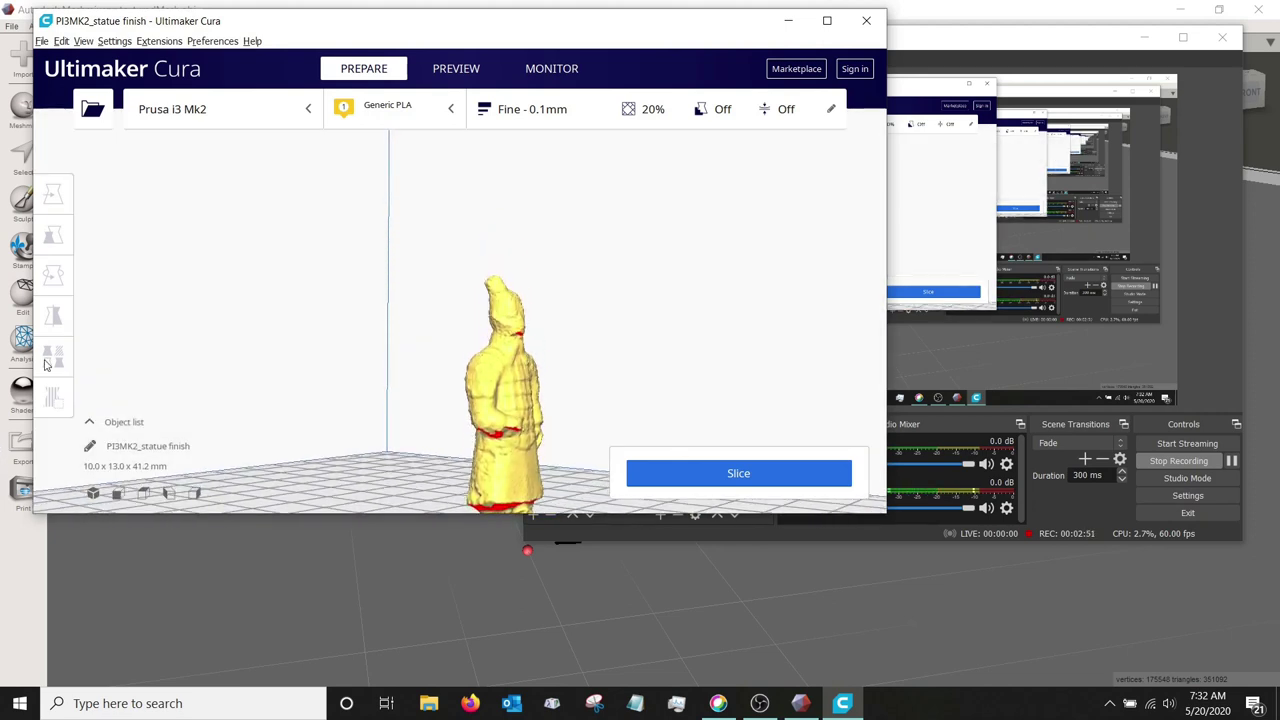
right_click_drag(385, 461, 263, 457)
scroll(332, 432, "up", 3)
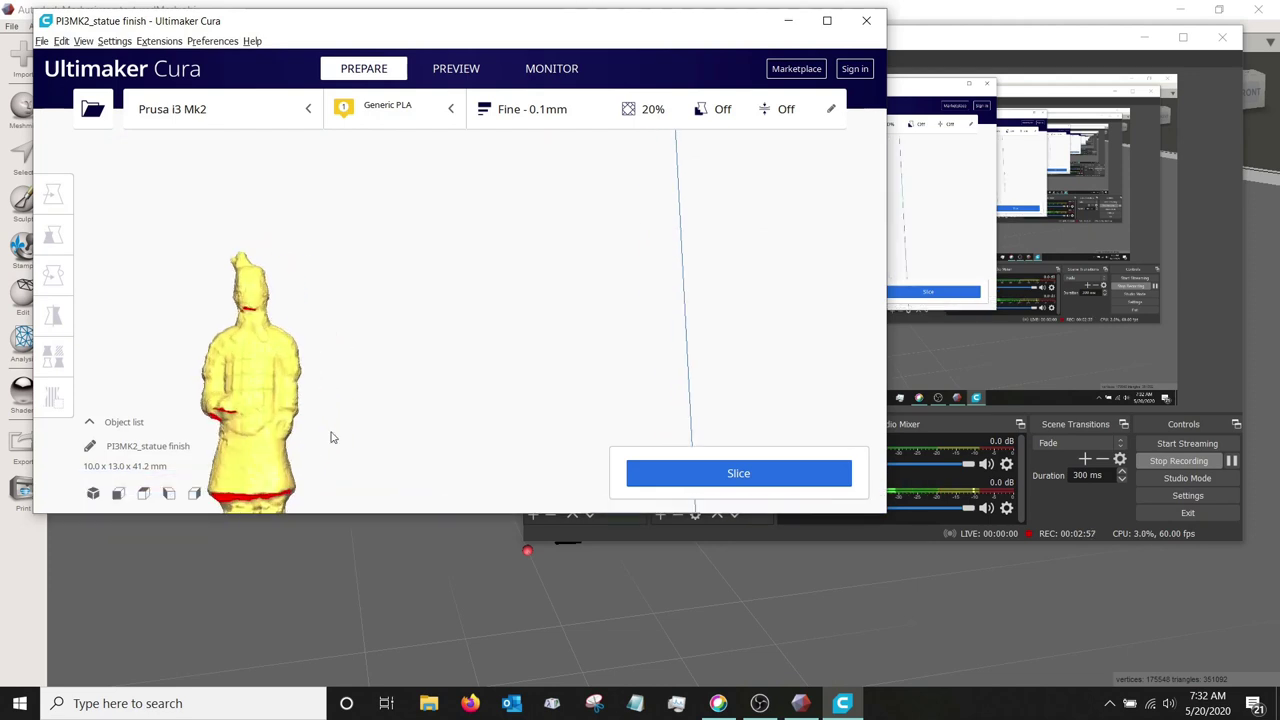
right_click_drag(340, 429, 513, 434)
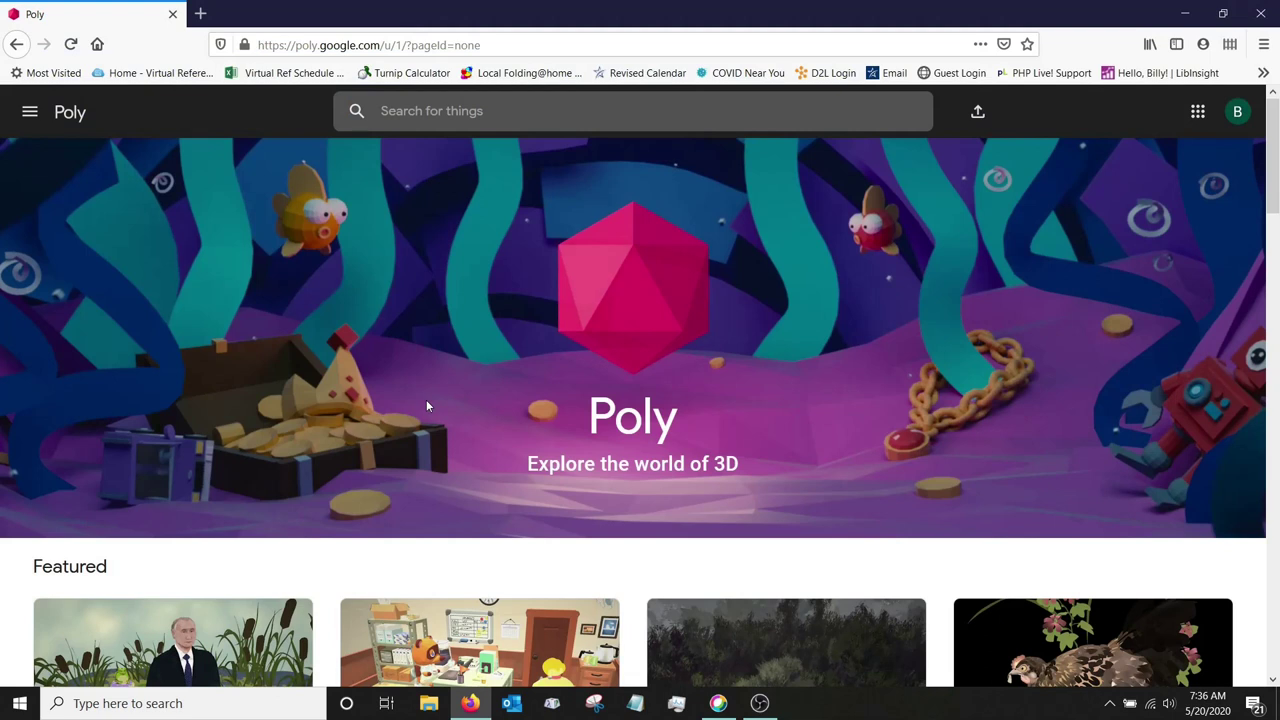
Start a new 3D object upload for the statue model on Google Poly
left_click(1238, 112)
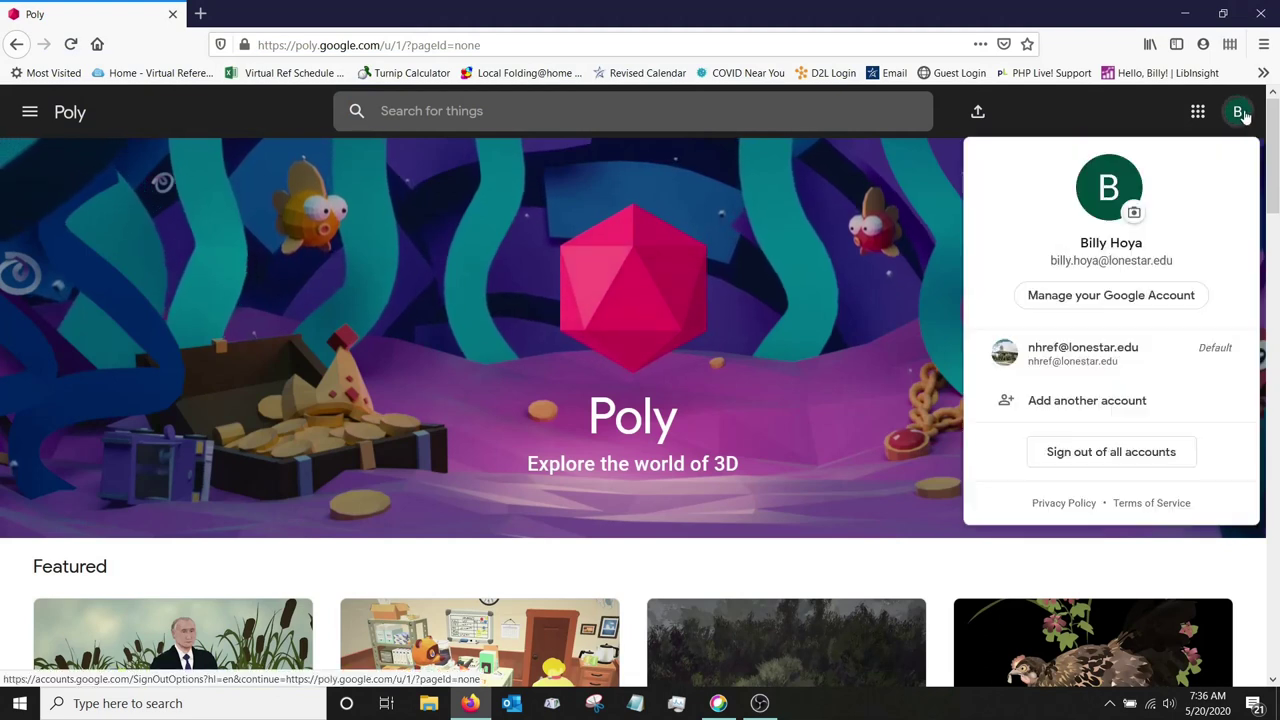
left_click(1240, 113)
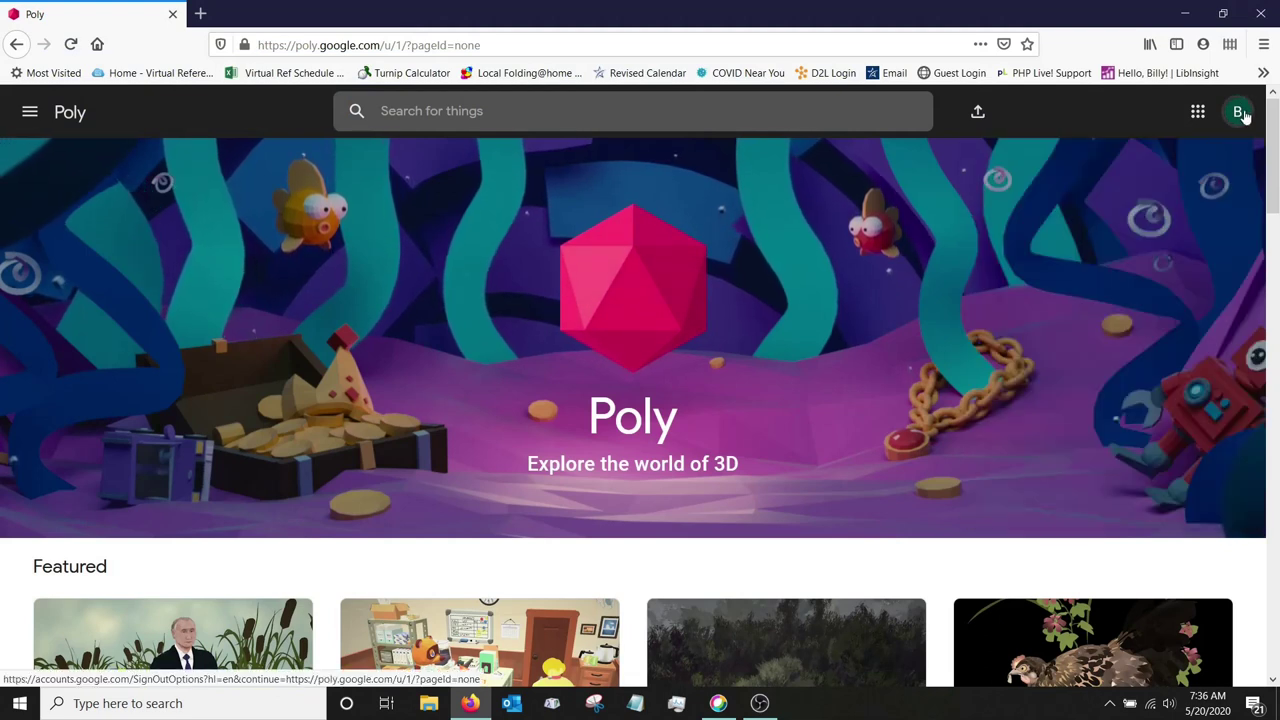
left_click(978, 112)
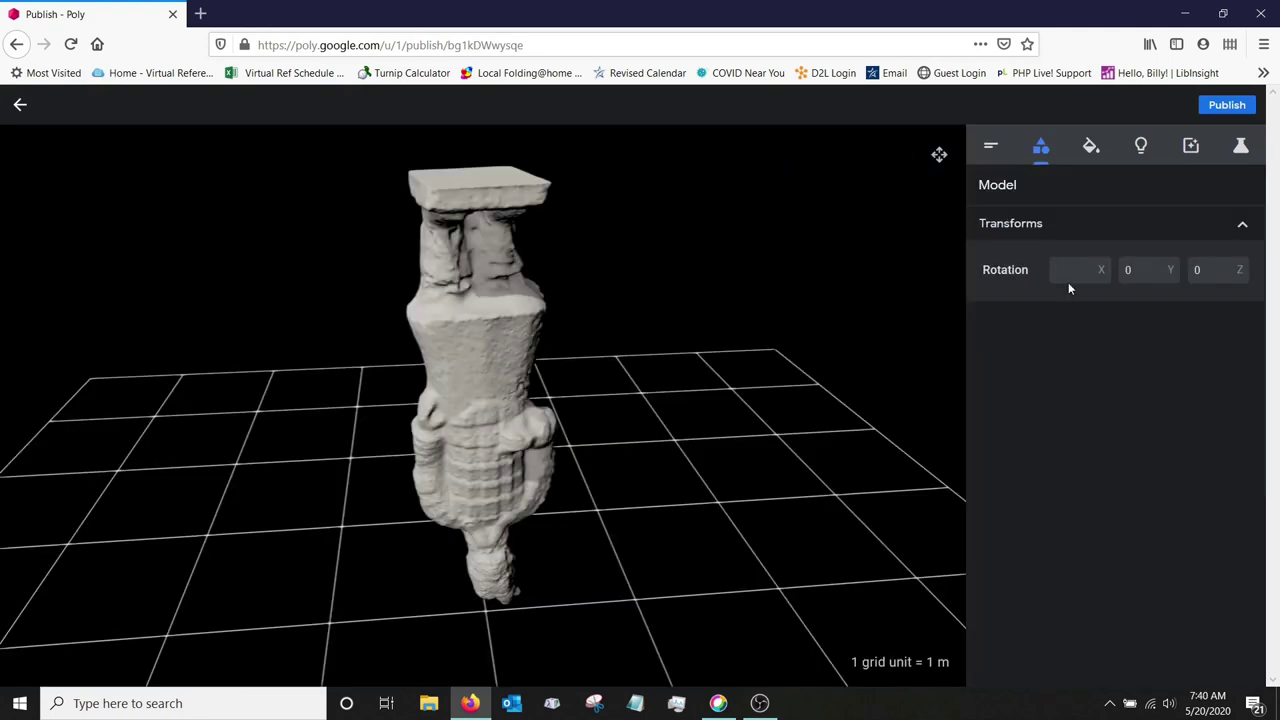
Set the model rotations to Y 90 and X -90 so the statue stands upright
type("0")
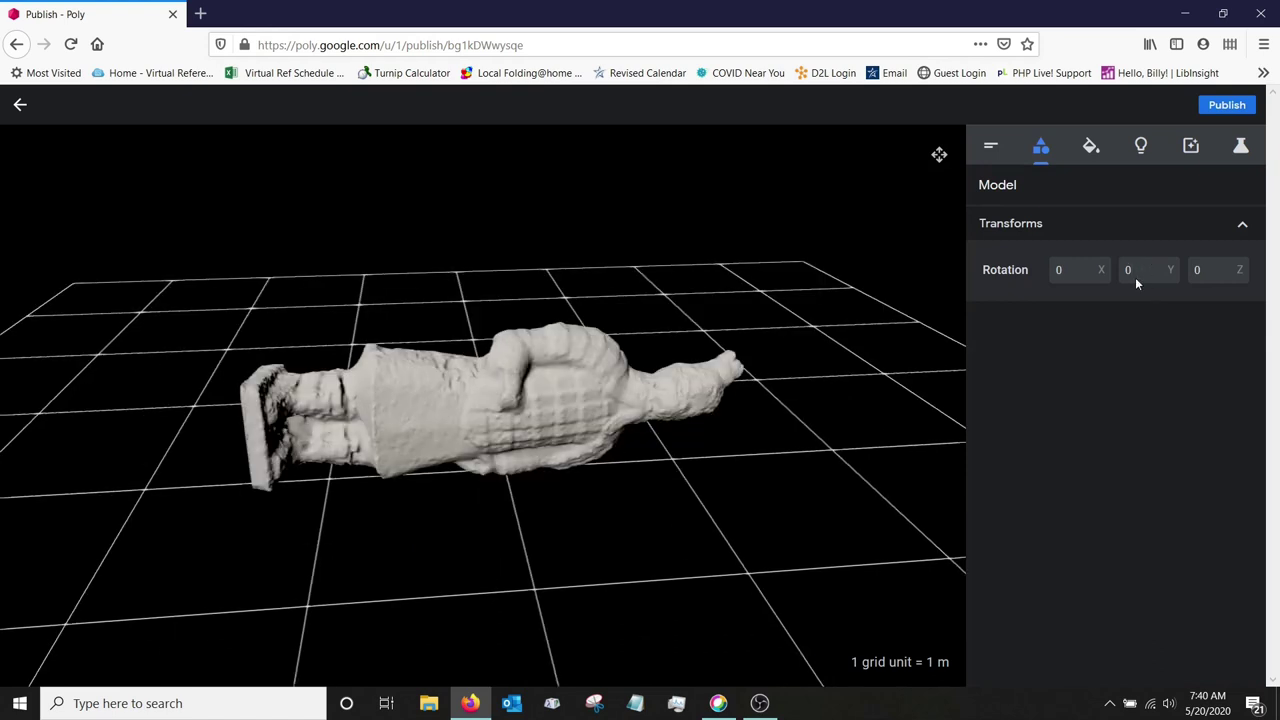
left_click(1136, 279)
key("BackSpace")
type("90")
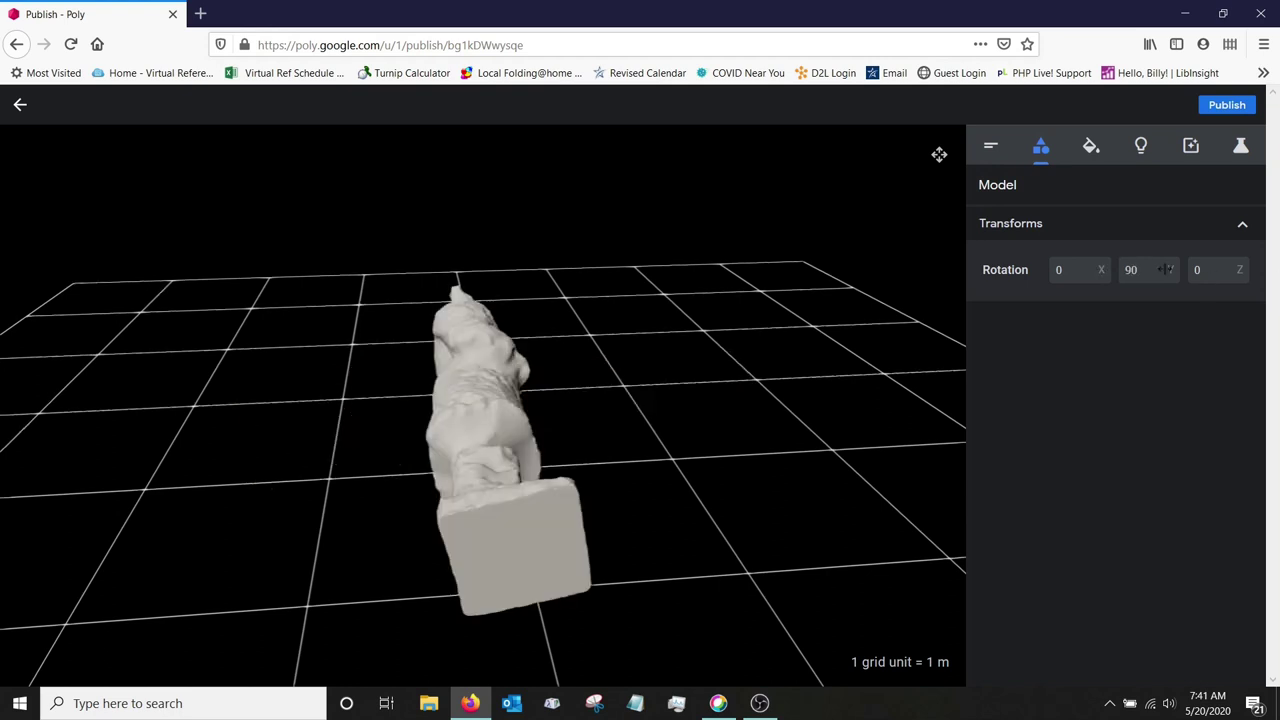
key("Return")
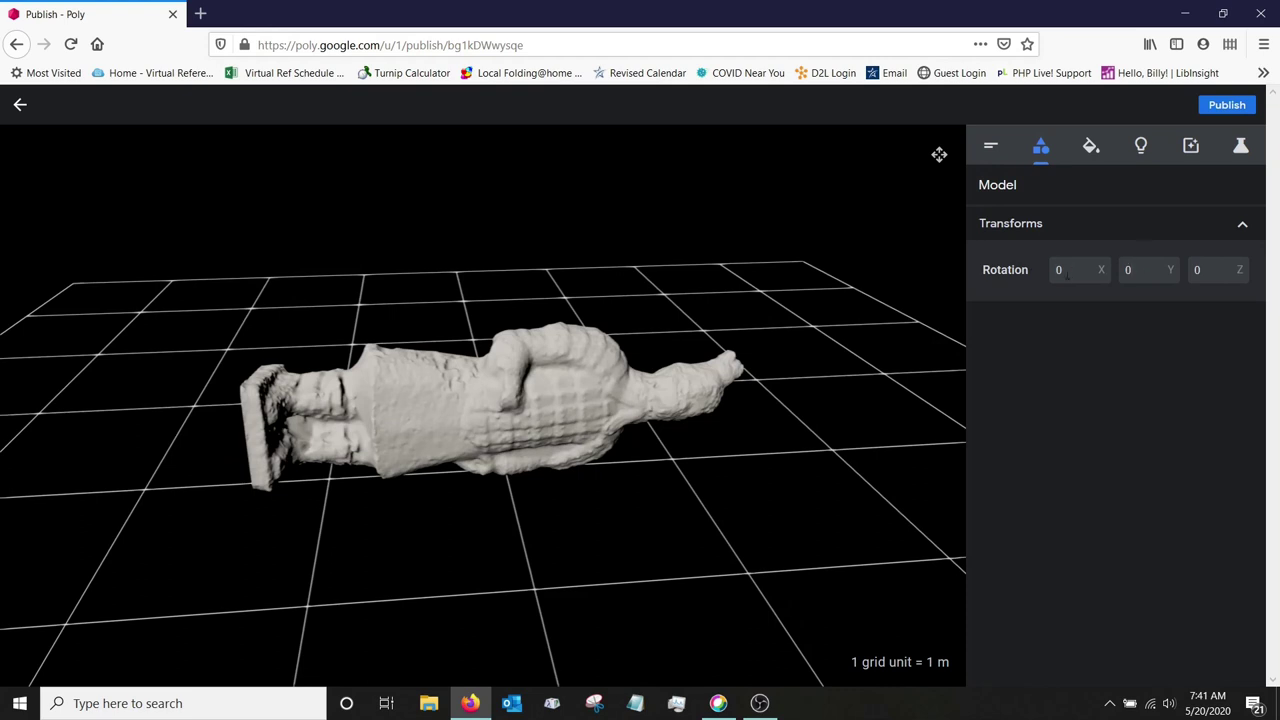
mouse_move(1067, 277)
left_mouse_down()
mouse_move(1034, 277)
mouse_move(1063, 270)
left_mouse_up()
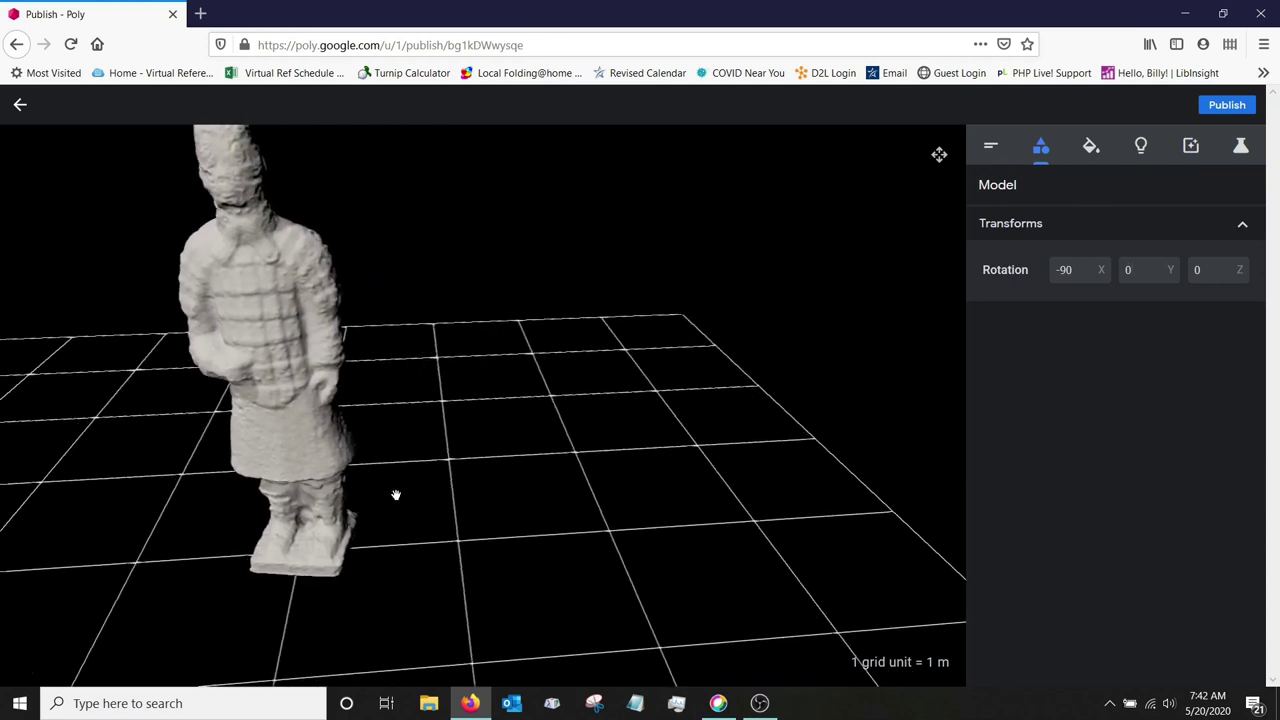
left_click_drag(378, 495, 950, 420)
right_click(1022, 470)
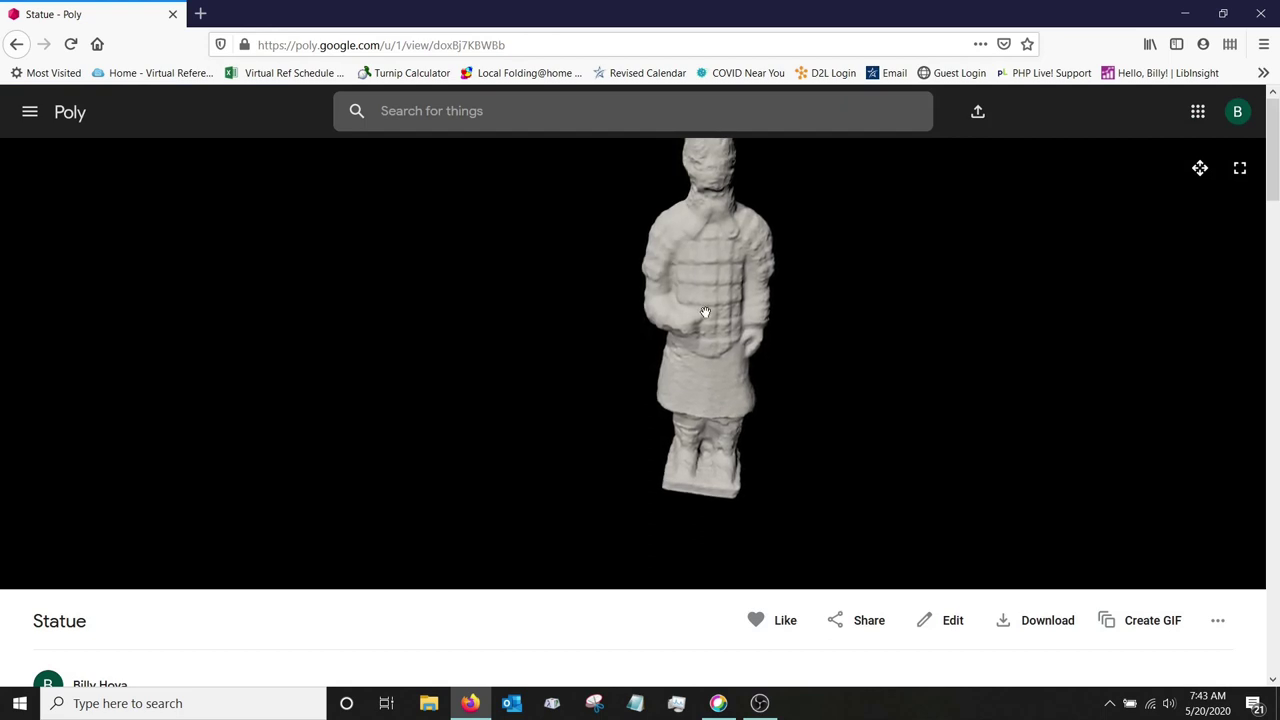
Turn the published statue to face forward and display its embed iframe code via Share
left_click_drag(705, 313, 986, 357)
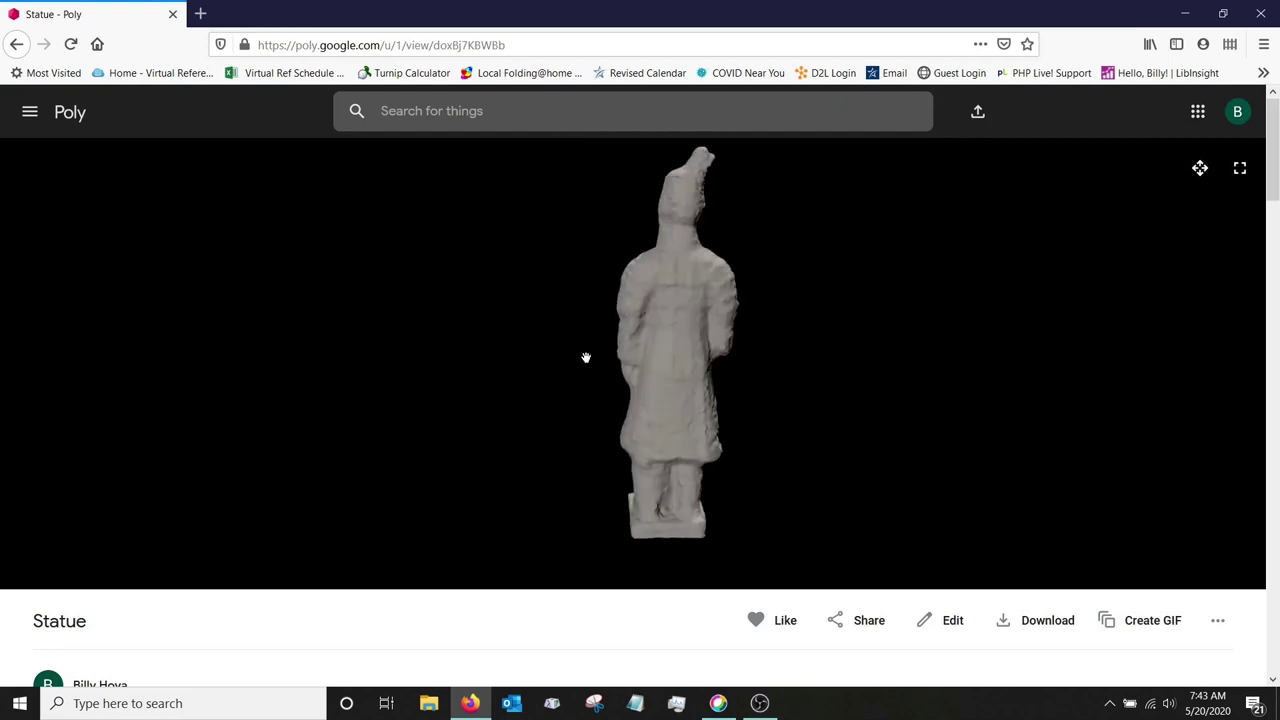
left_click_drag(676, 351, 914, 346)
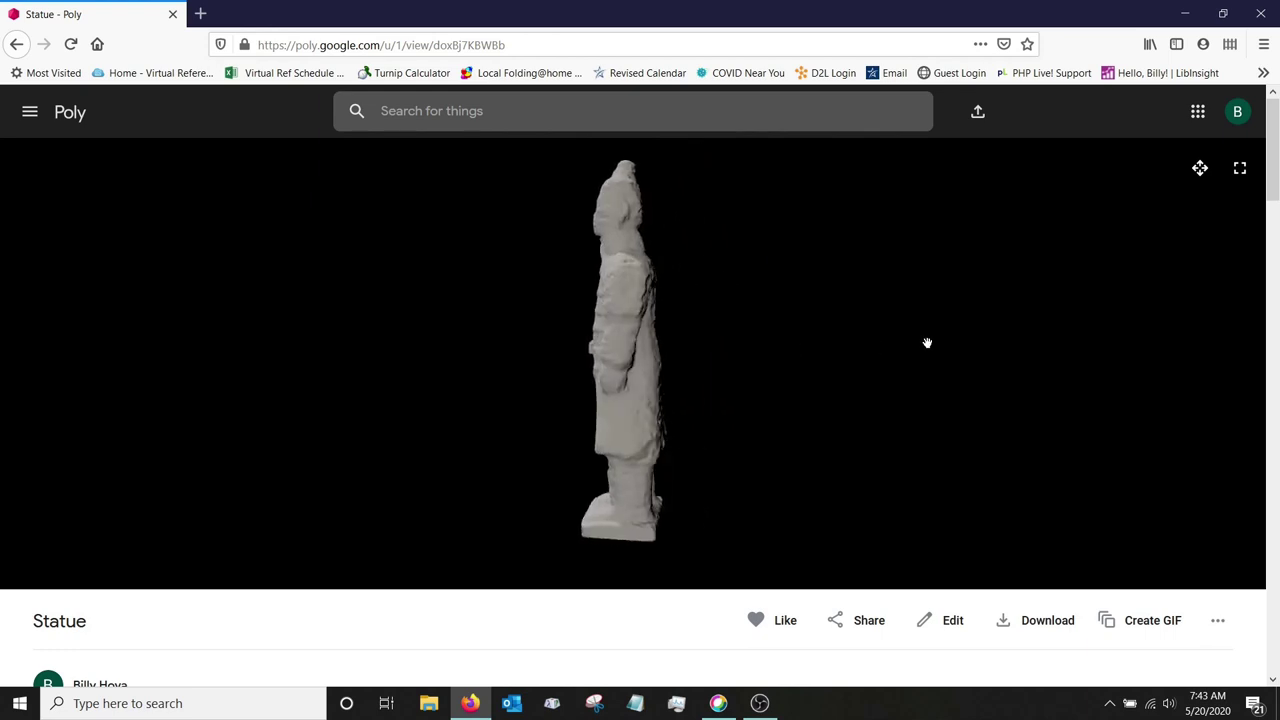
left_click_drag(606, 390, 950, 415)
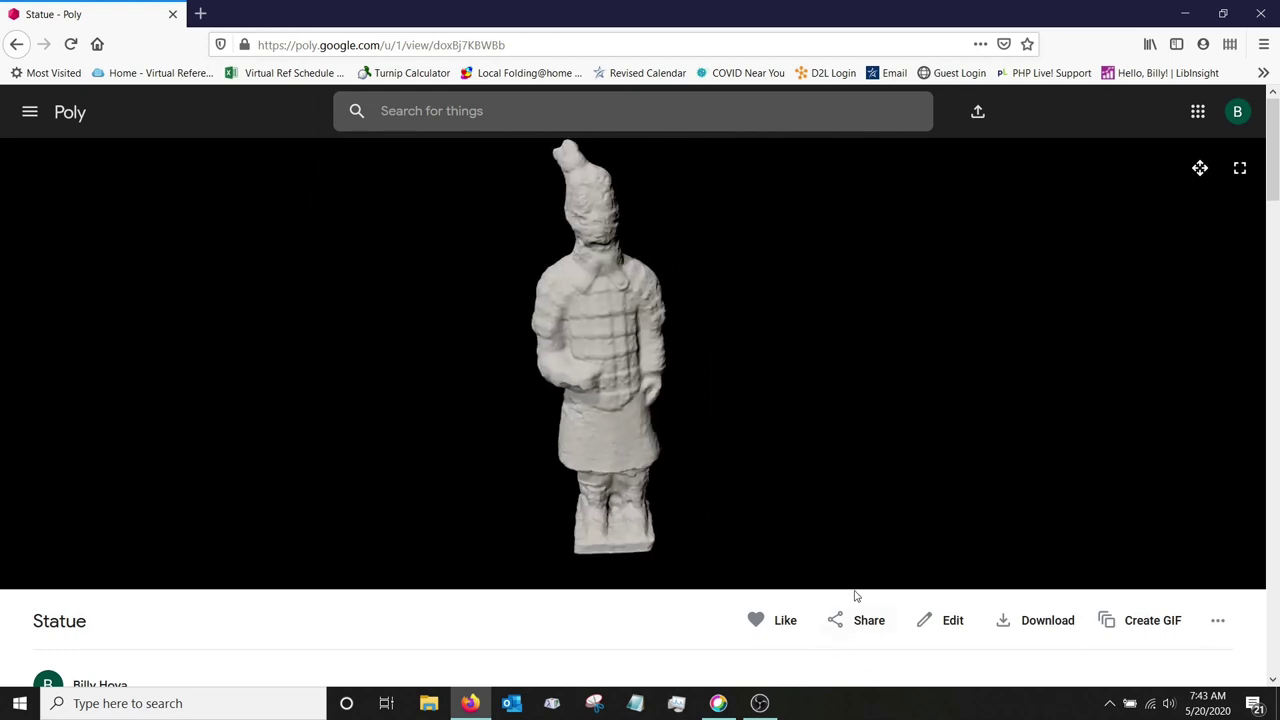
left_click(856, 623)
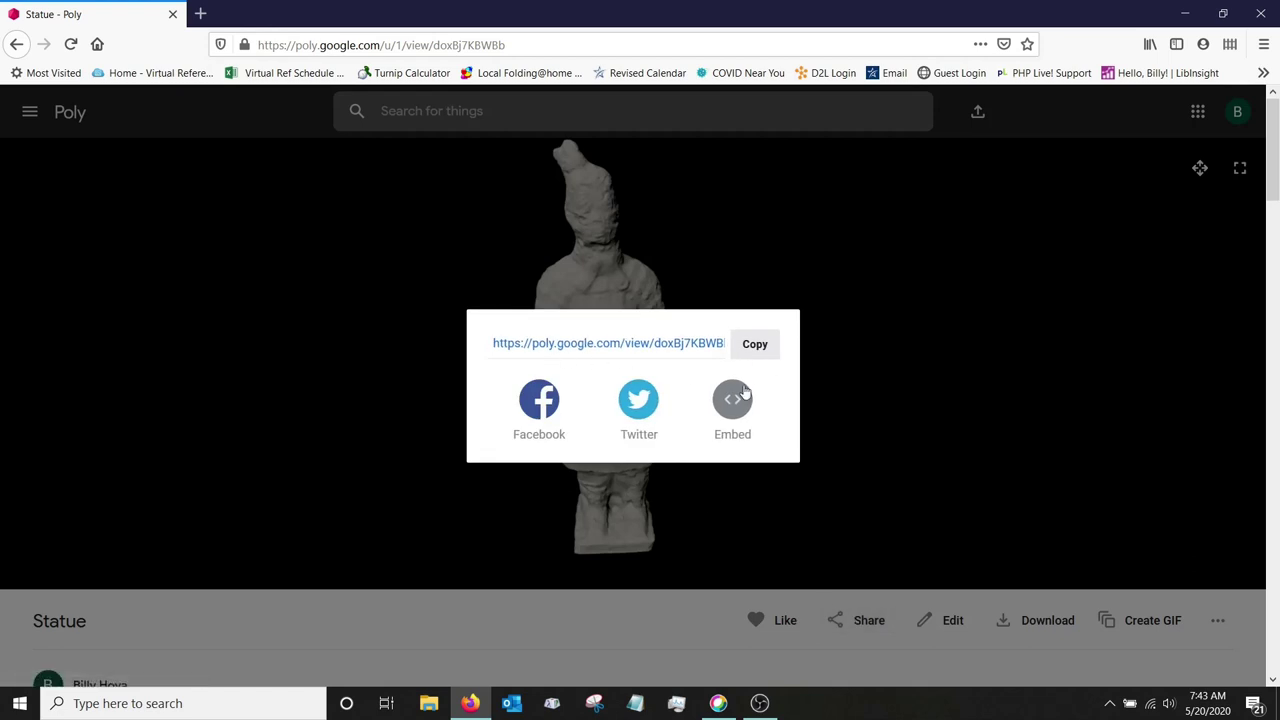
left_click(736, 399)
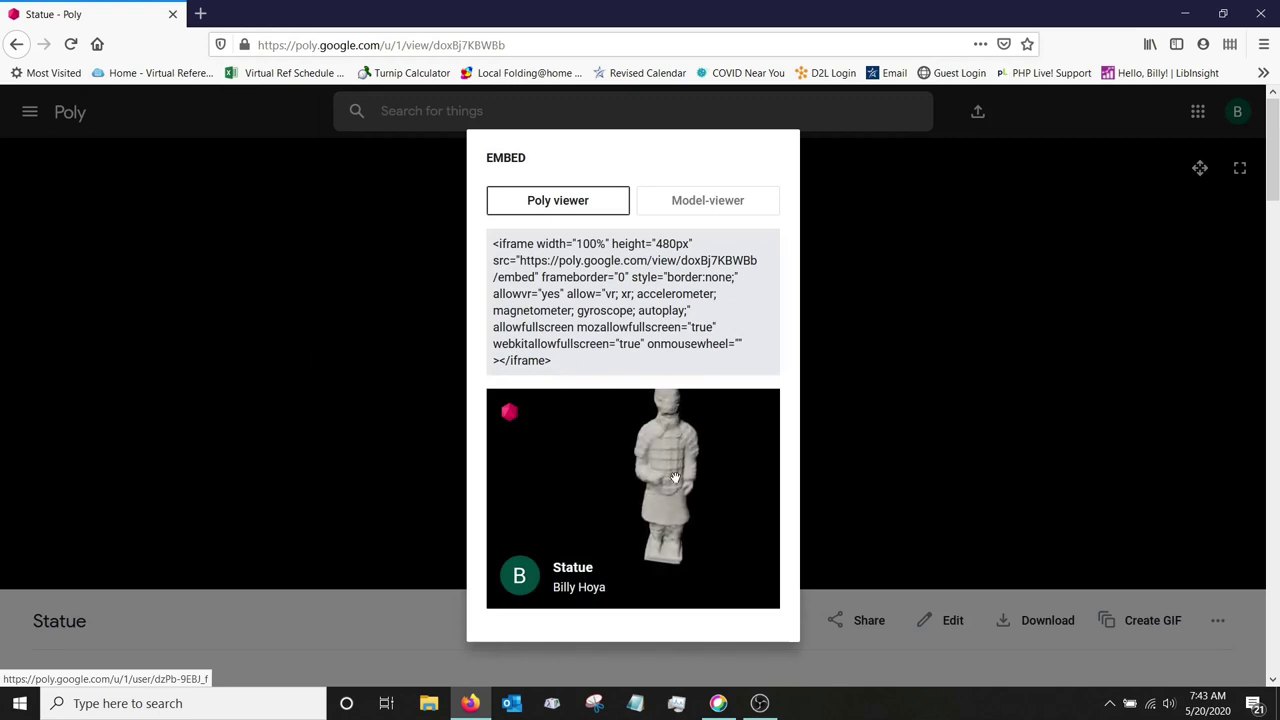
left_click_drag(675, 477, 725, 514)
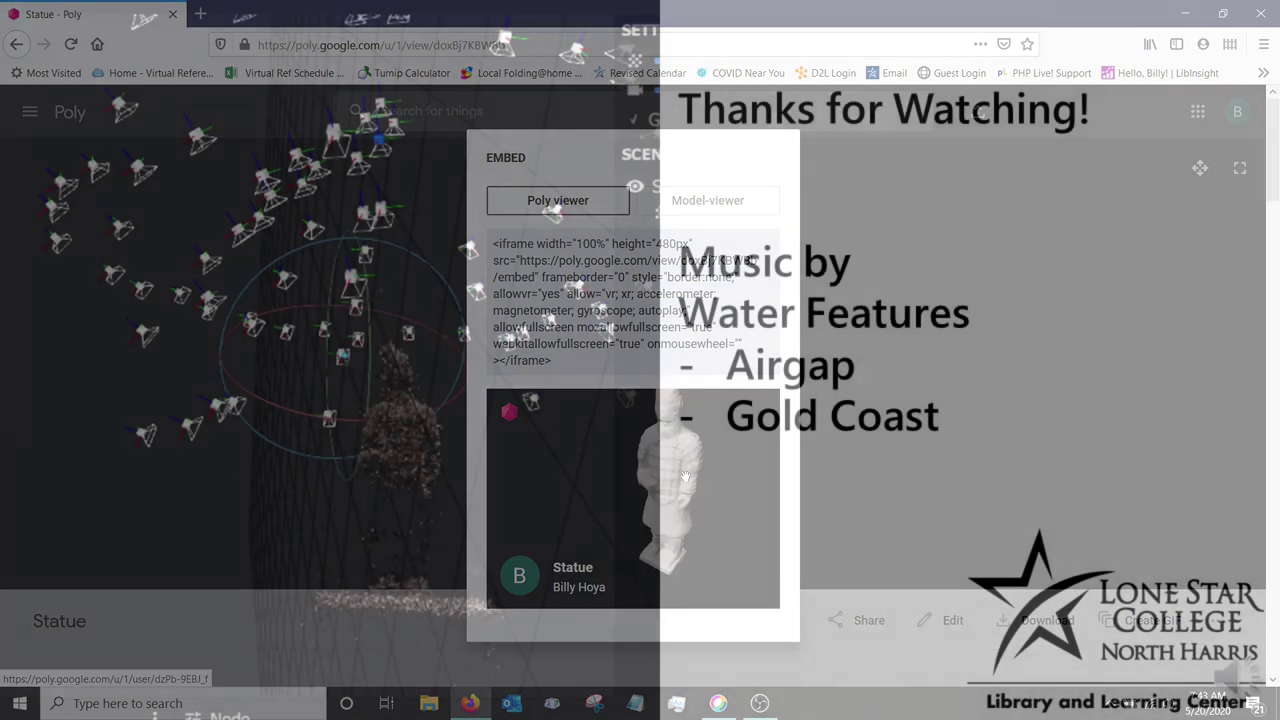